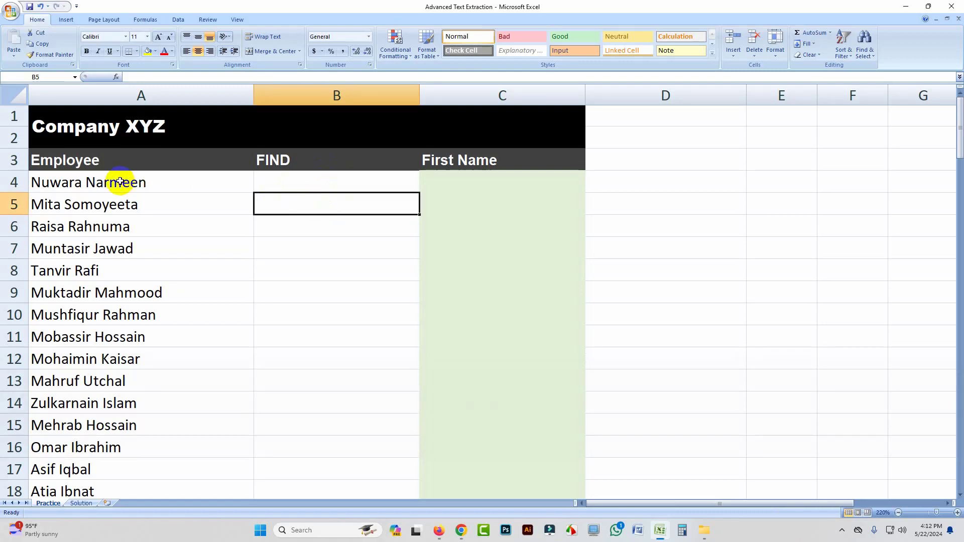
{"action": "left_click", "coordinate": [110, 183]}
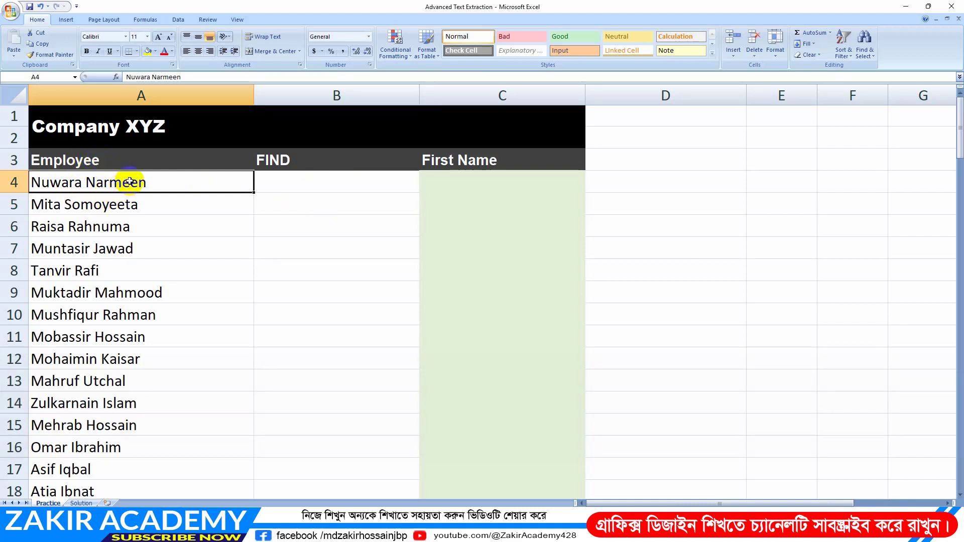
{"action": "left_click_drag", "start_coordinate": [130, 182], "coordinate": [119, 431]}
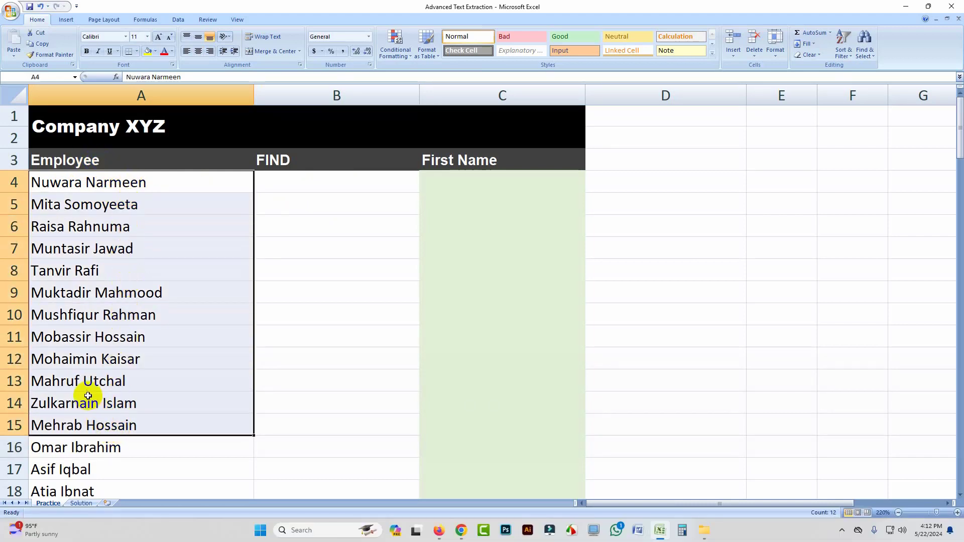
{"action": "left_click", "coordinate": [55, 185]}
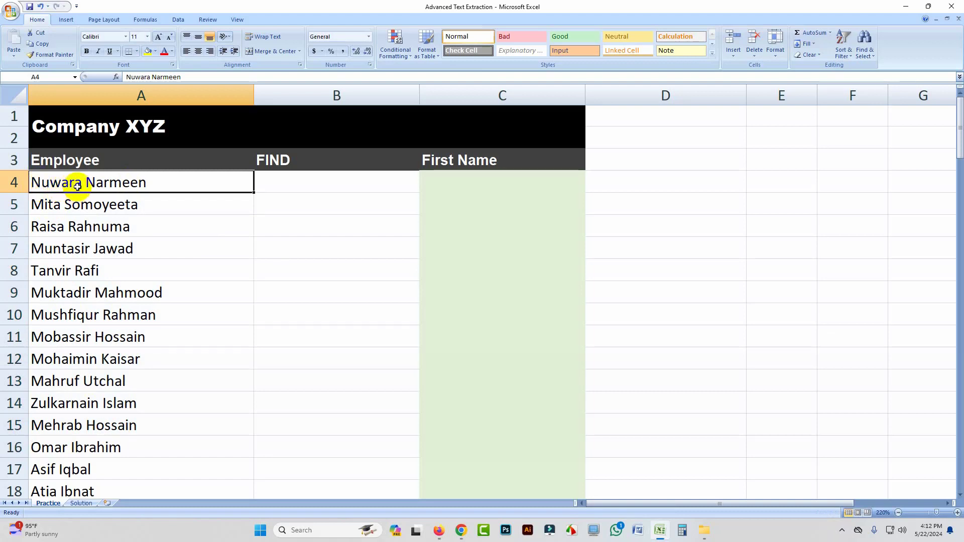
- Enter the formula =LEFT("w",A4) in cell B4 of the FIND column
{"action": "left_click", "coordinate": [287, 189]}
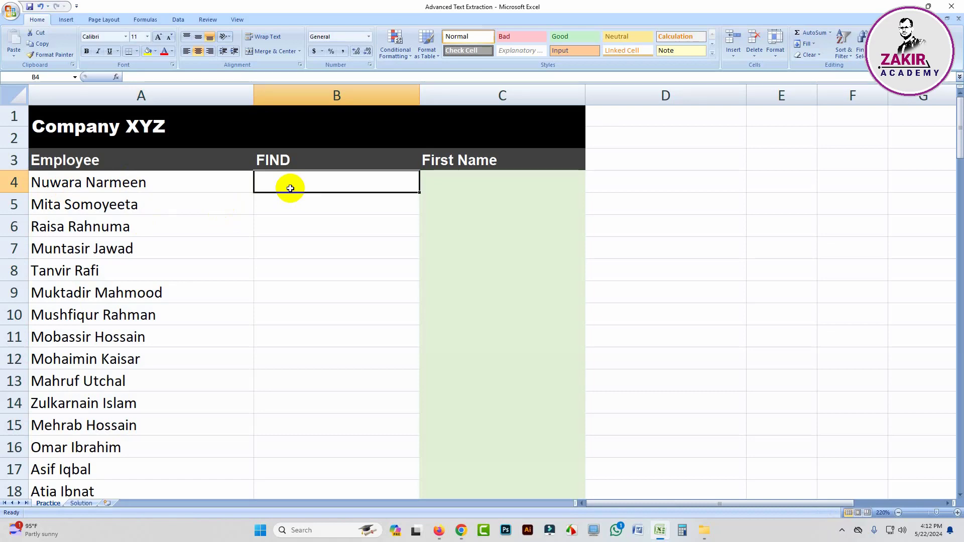
{"action": "type", "text": "=l"}
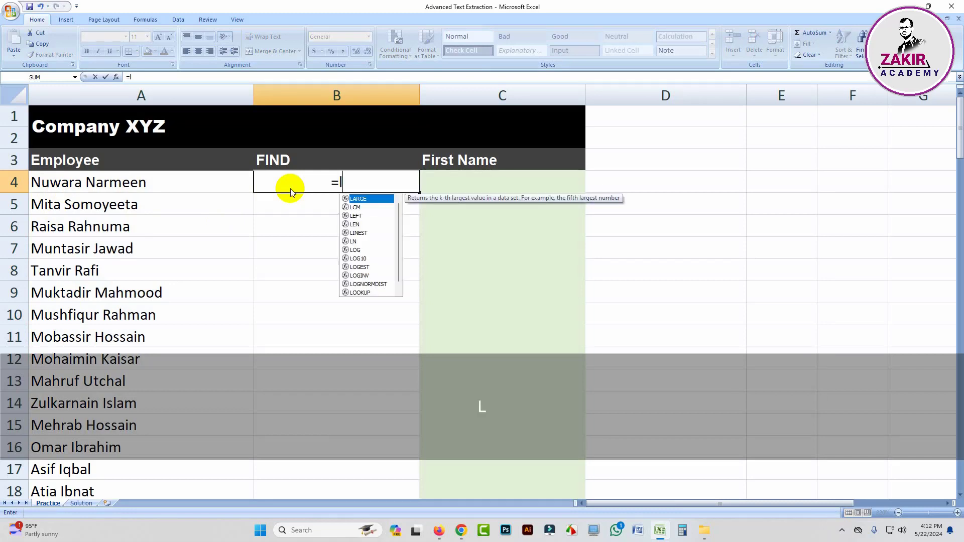
{"action": "type", "text": "eft"}
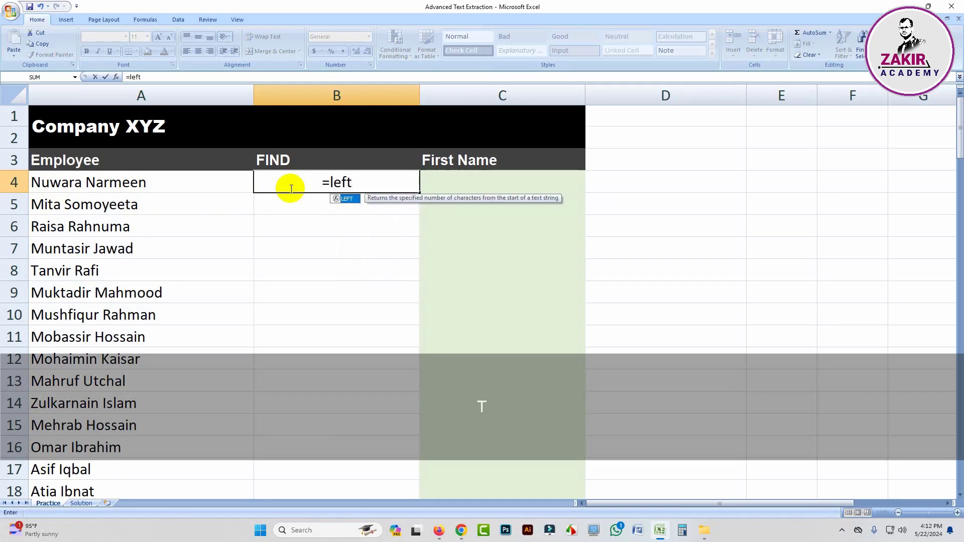
{"action": "key", "text": "Tab"}
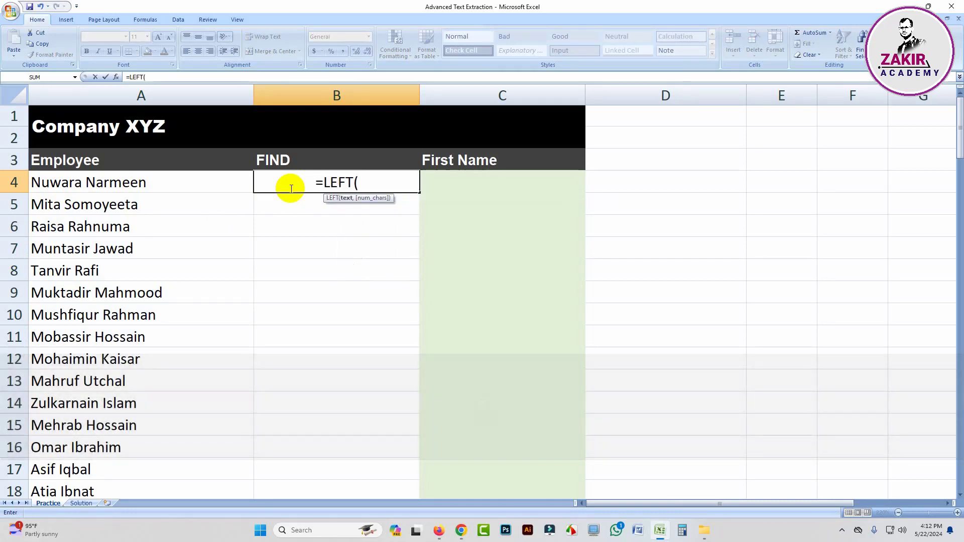
{"action": "type", "text": "\"a"}
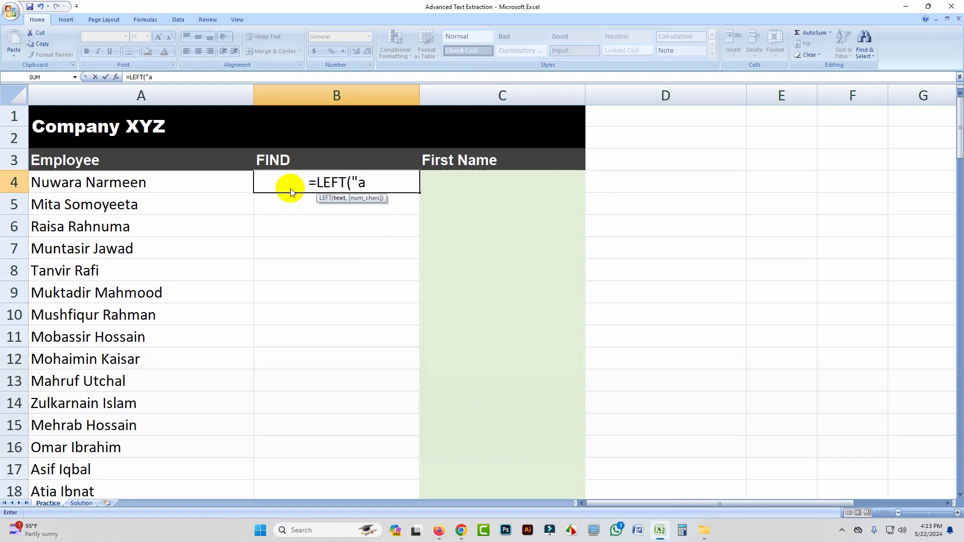
{"action": "key", "text": "BackSpace"}
{"action": "type", "text": "w"}
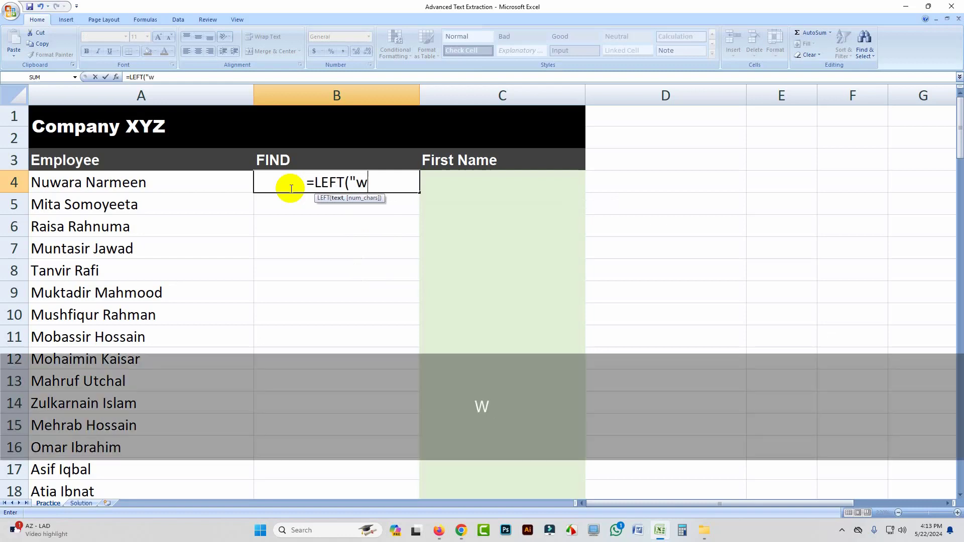
{"action": "key", "text": "shift"}
{"action": "type", "text": "\""}
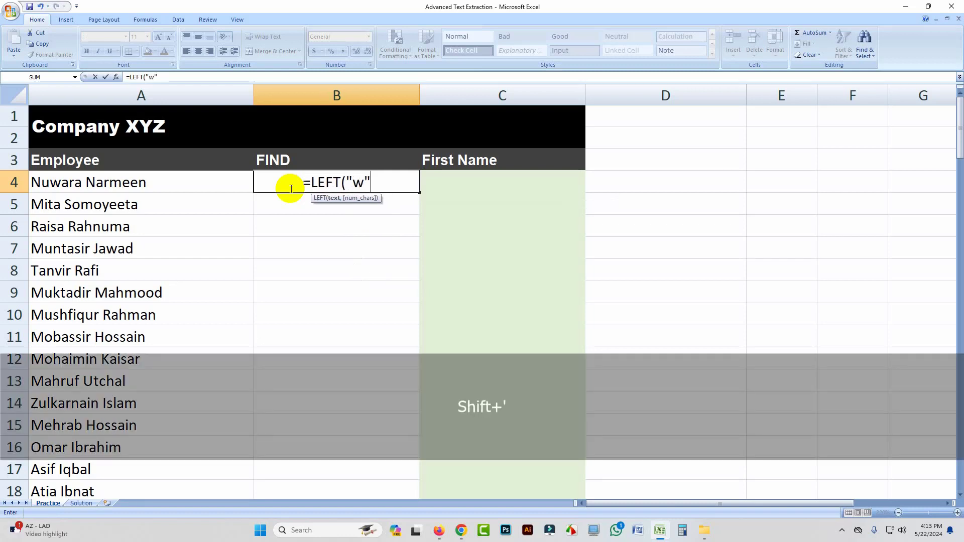
{"action": "type", "text": ","}
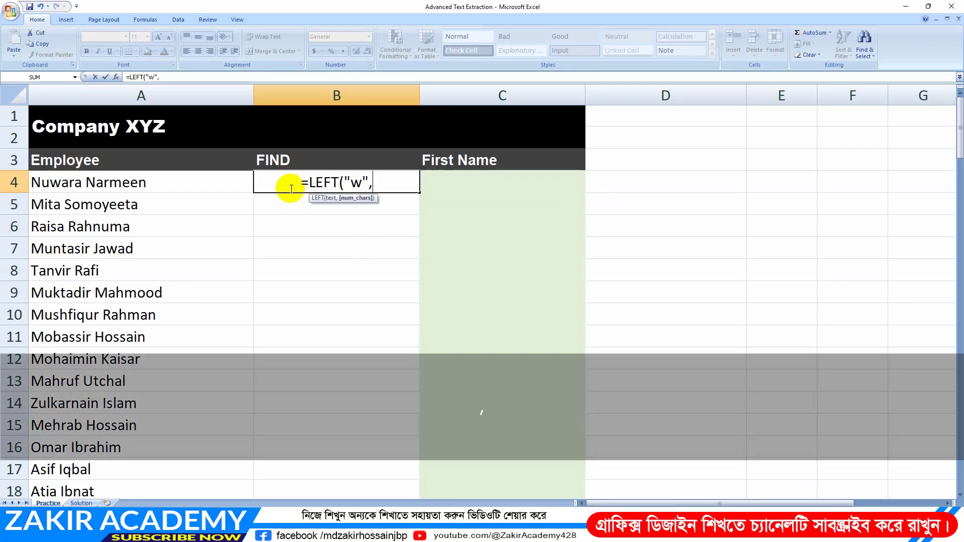
{"action": "left_click", "coordinate": [136, 183]}
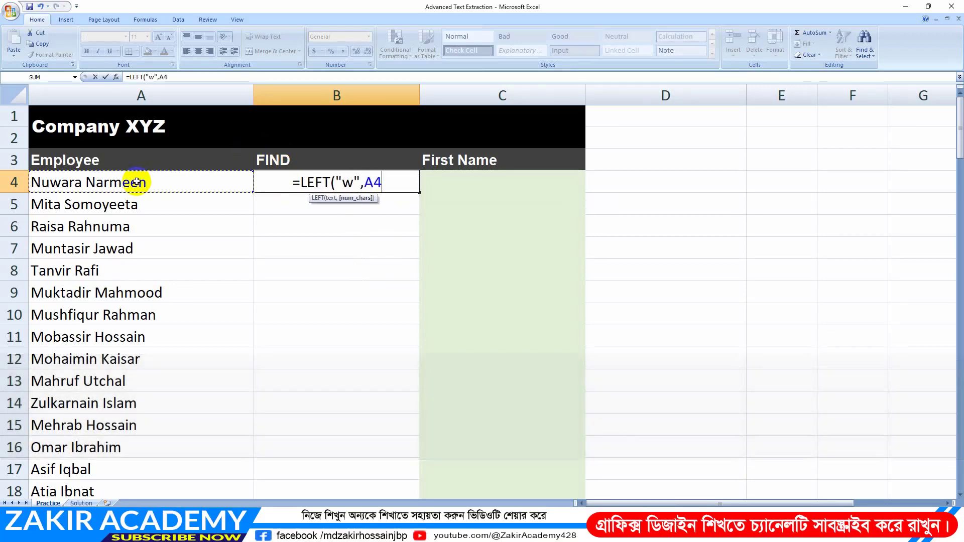
{"action": "key", "text": "shift"}
{"action": "type", "text": ")"}
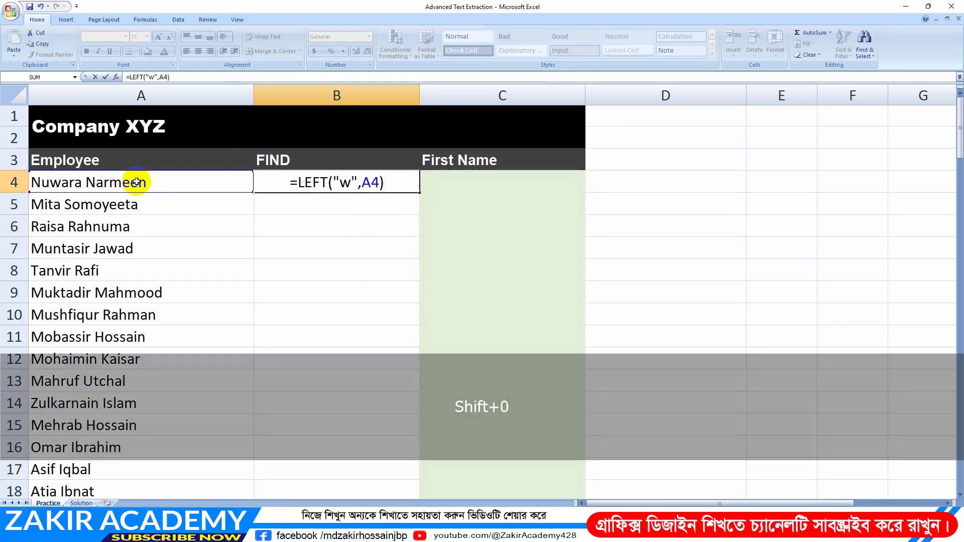
{"action": "key", "text": "Return"}
- Replace the LEFT function in B4 with FIND so the formula reads =FIND("w",A4)
{"action": "double_click", "coordinate": [345, 182]}
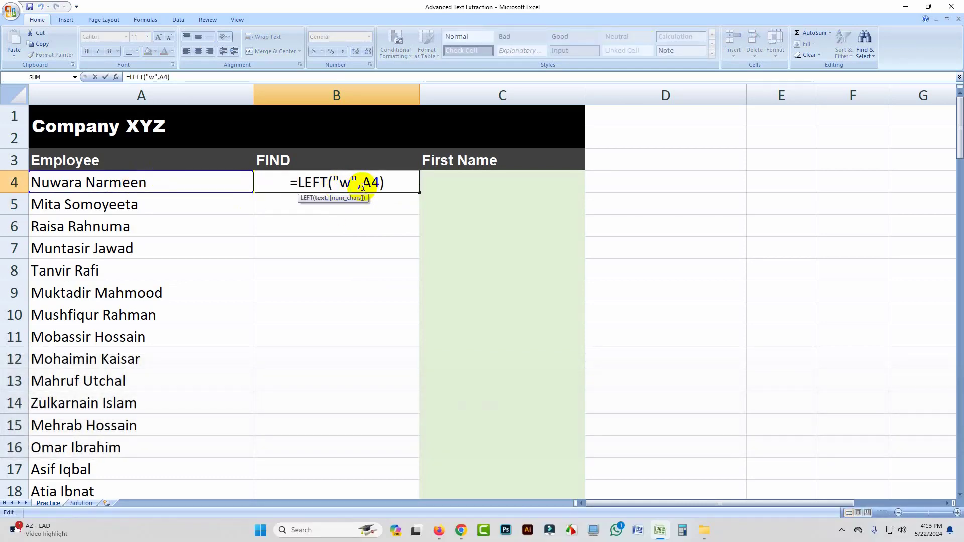
{"action": "left_click", "coordinate": [355, 183]}
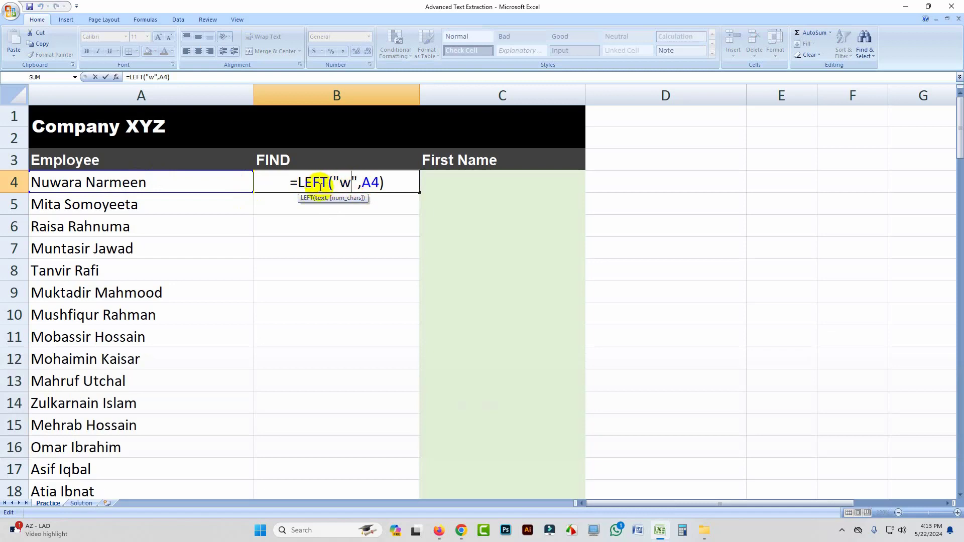
{"action": "left_click_drag", "start_coordinate": [327, 182], "coordinate": [293, 183]}
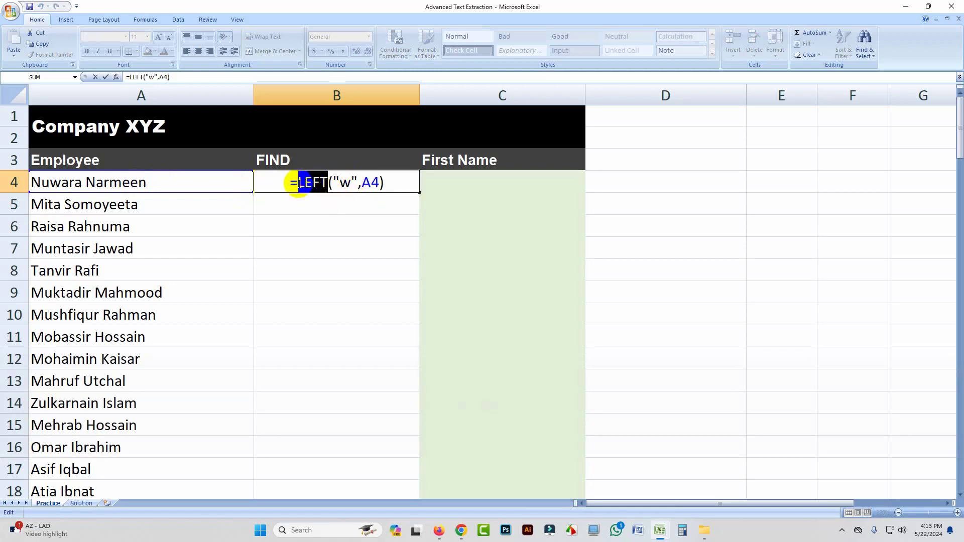
{"action": "type", "text": "find"}
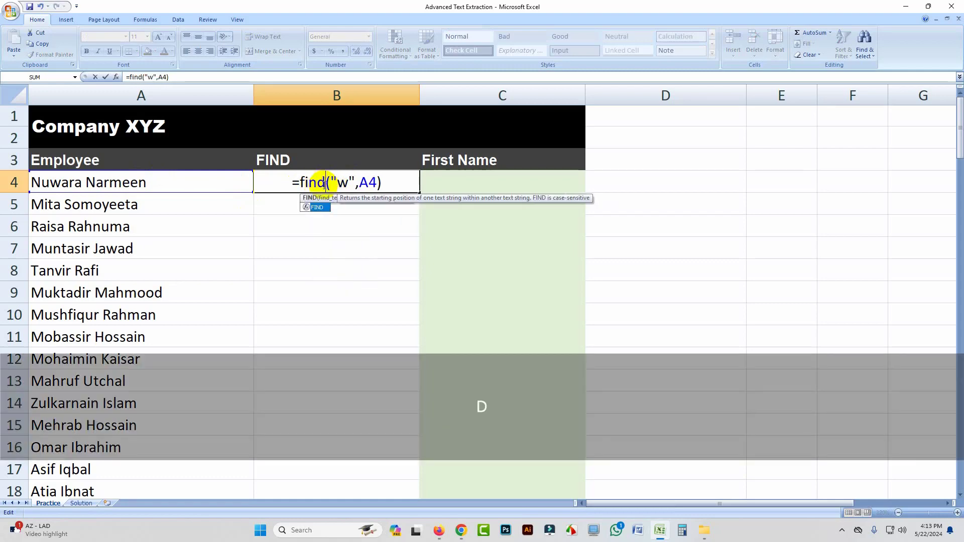
{"action": "key", "text": "Tab"}
{"action": "left_click", "coordinate": [394, 174]}
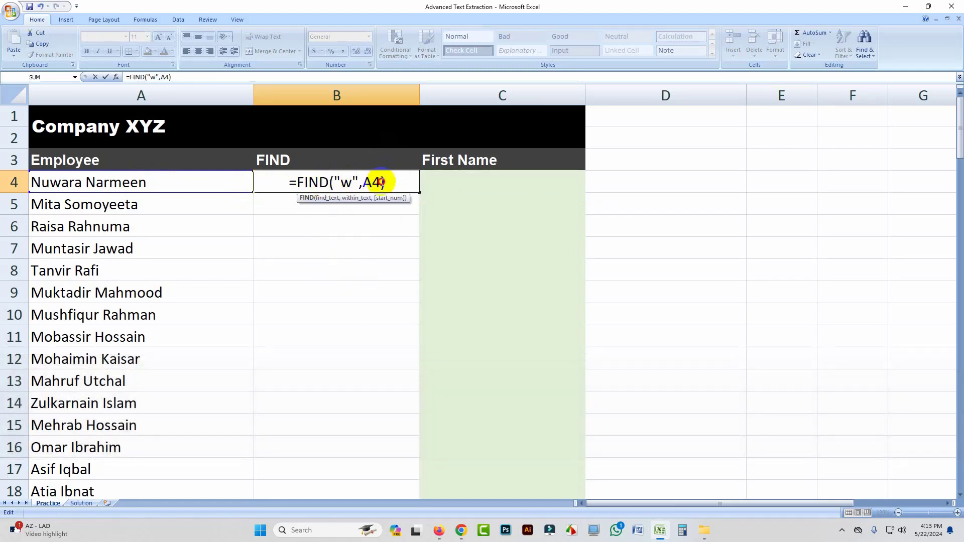
{"action": "key", "text": "Return"}
- Change the search text in B4 to a space so the formula reads =FIND(" ",A4)
{"action": "left_click", "coordinate": [339, 182]}
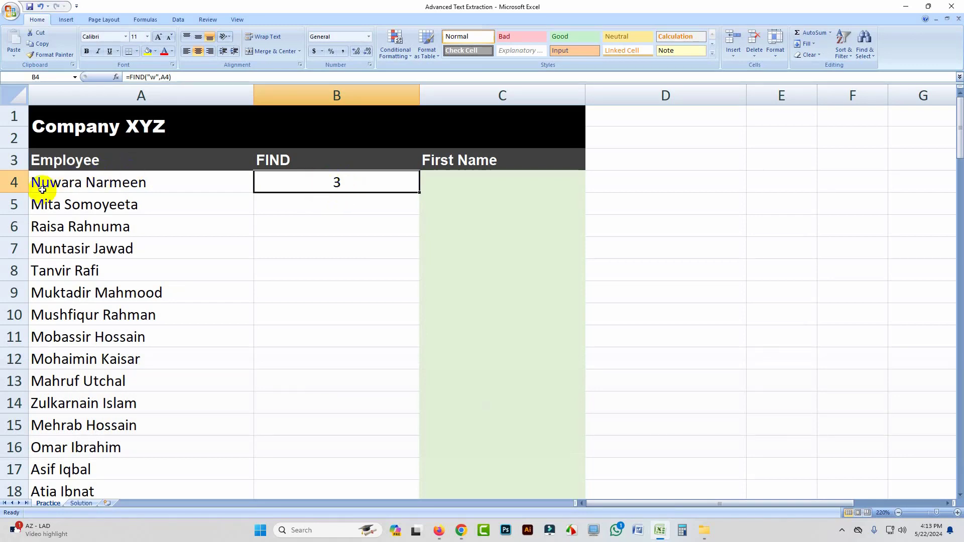
{"action": "double_click", "coordinate": [342, 182]}
{"action": "left_click_drag", "start_coordinate": [341, 182], "coordinate": [346, 182]}
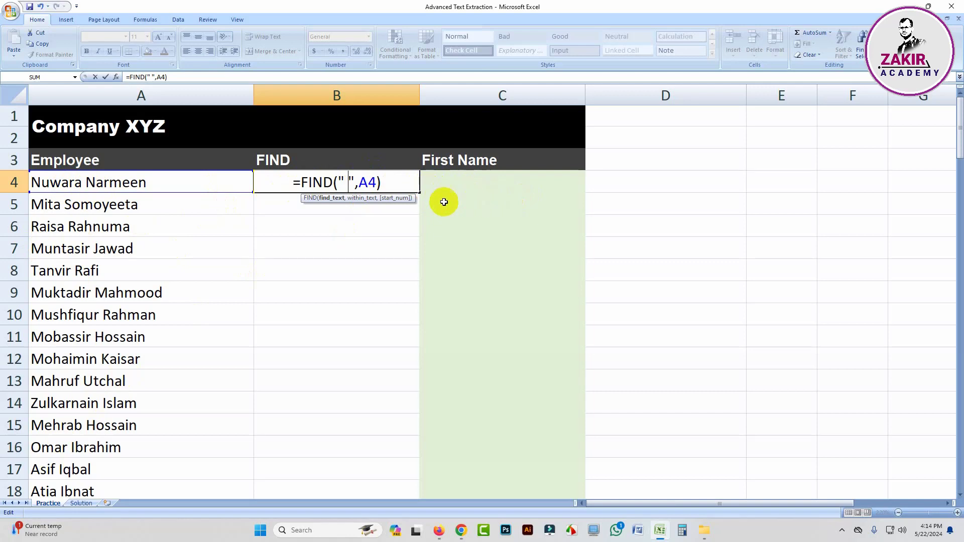
{"action": "left_click", "coordinate": [386, 184]}
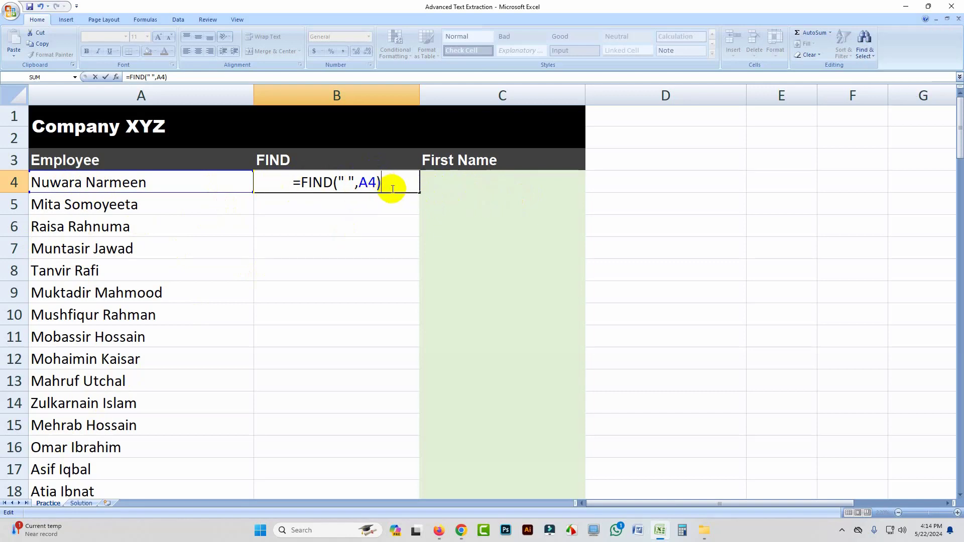
{"action": "key", "text": "Return"}
- Try filling the B4 formula down to B10, and clear cells B5:B12 again
{"action": "left_click", "coordinate": [346, 184]}
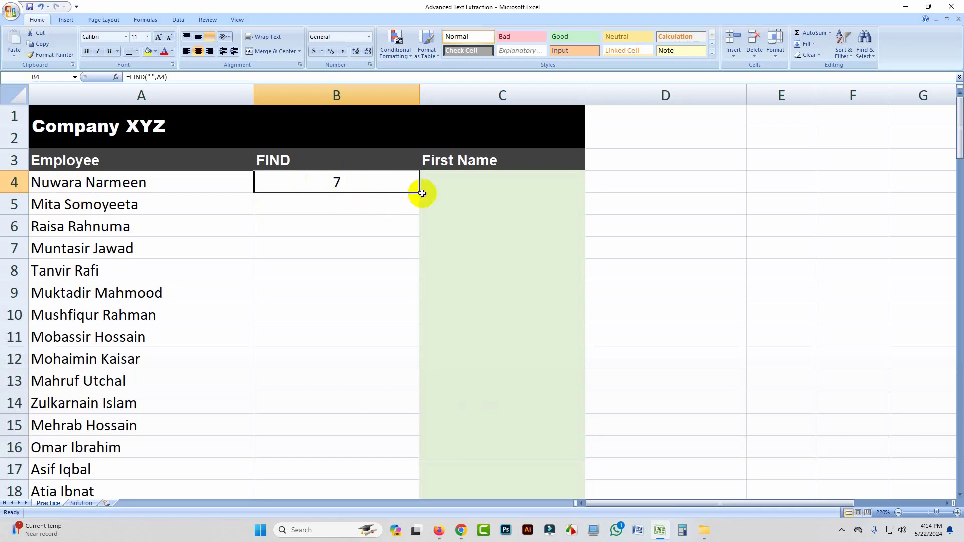
{"action": "left_click_drag", "start_coordinate": [420, 194], "coordinate": [419, 318]}
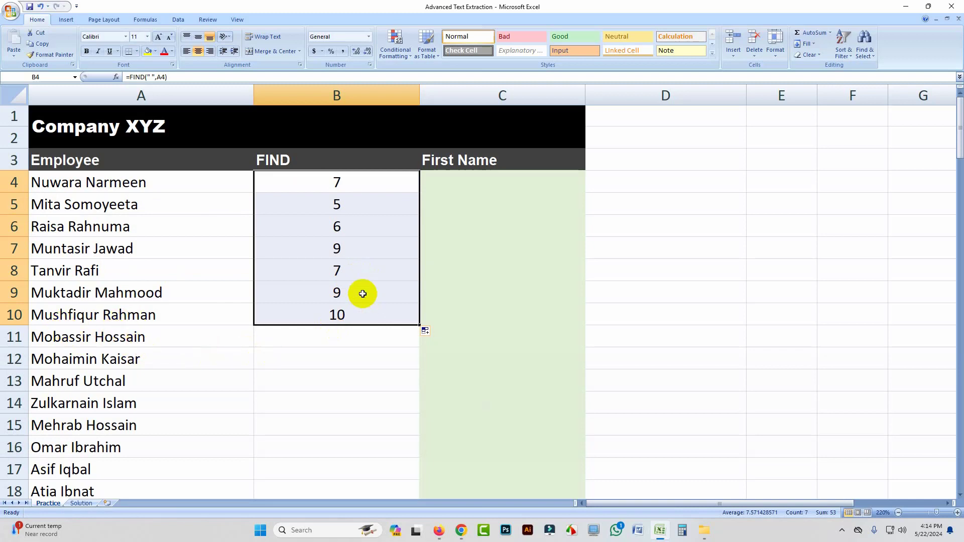
{"action": "left_click", "coordinate": [353, 226]}
{"action": "left_click_drag", "start_coordinate": [351, 204], "coordinate": [350, 349]}
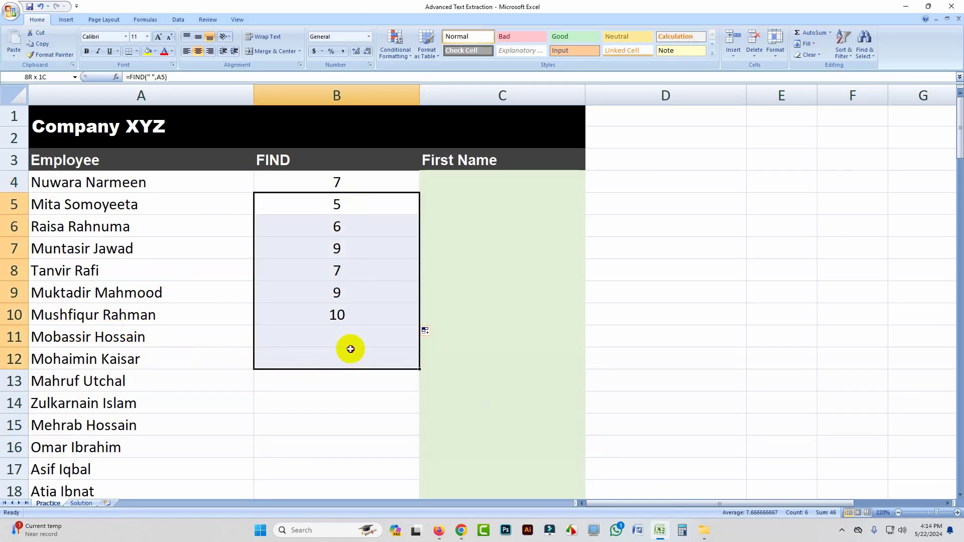
{"action": "key", "text": "Delete"}
- Subtract 1 in the B4 formula so it reads =FIND(" ",A4)-1
{"action": "left_click", "coordinate": [340, 182]}
{"action": "double_click", "coordinate": [380, 183]}
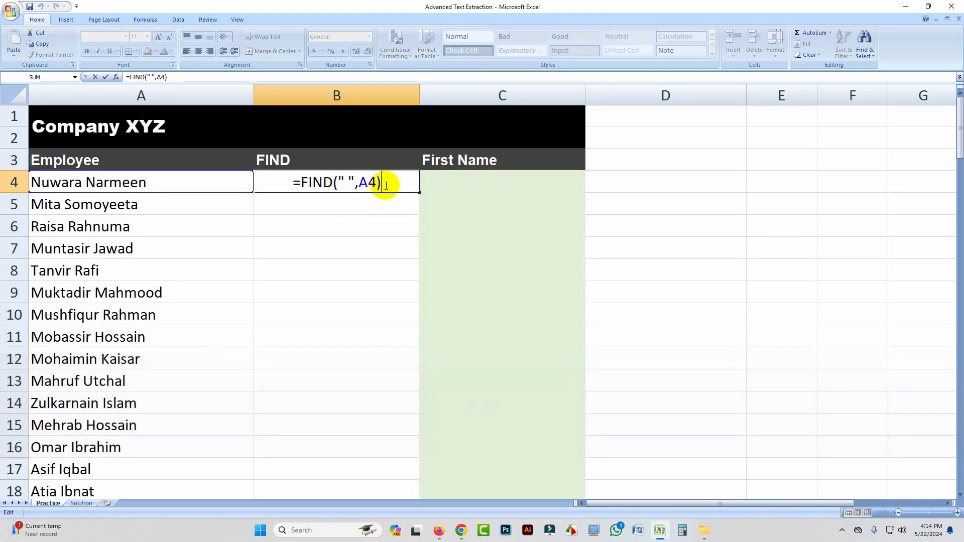
{"action": "type", "text": "-1"}
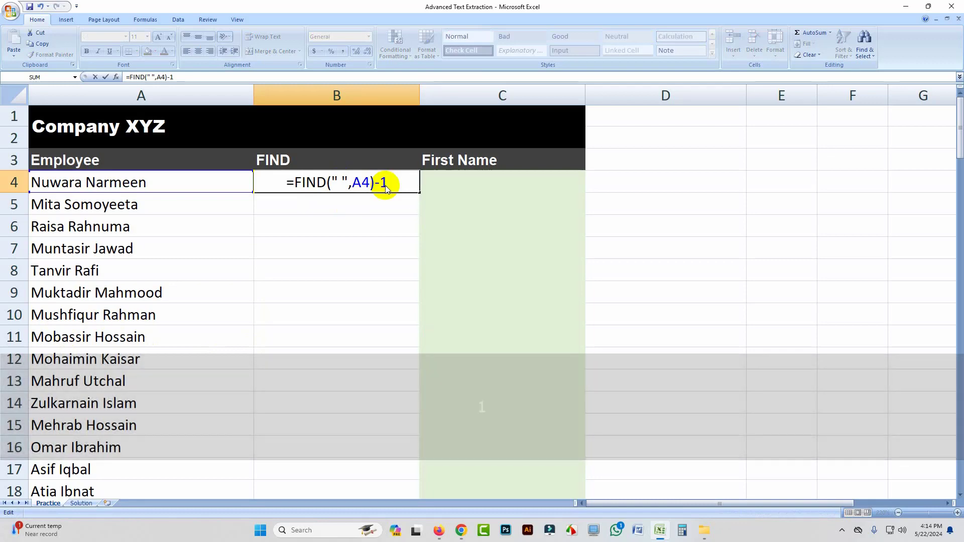
{"action": "key", "text": "Return"}
- Fill the B4 formula down to B7 and compare the results with the employee names
{"action": "left_click", "coordinate": [338, 182]}
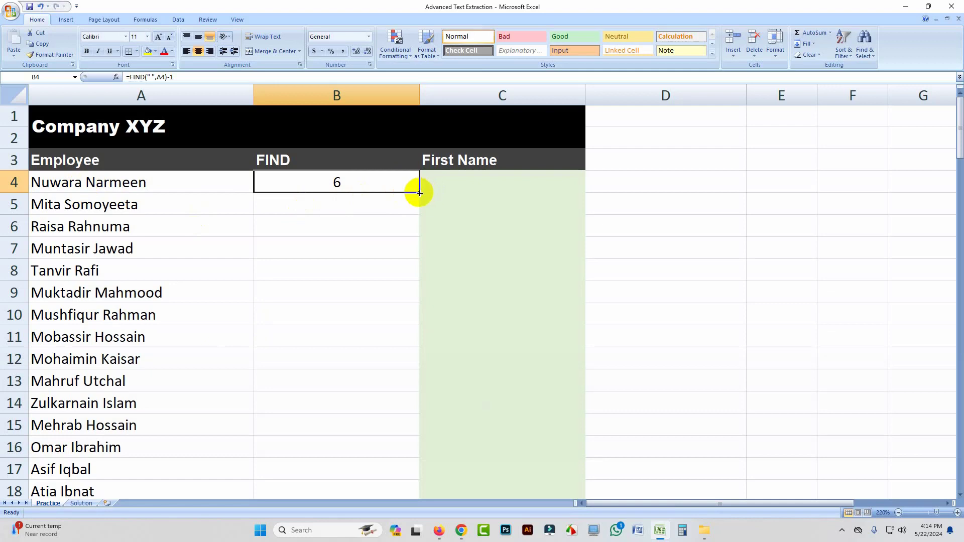
{"action": "left_click_drag", "start_coordinate": [419, 192], "coordinate": [406, 261]}
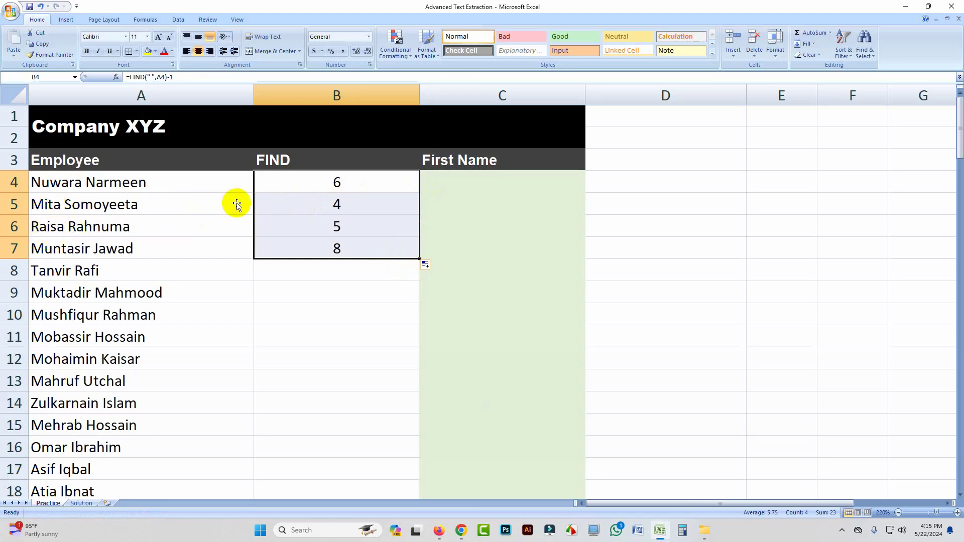
{"action": "left_click", "coordinate": [48, 223]}
{"action": "left_click", "coordinate": [48, 206]}
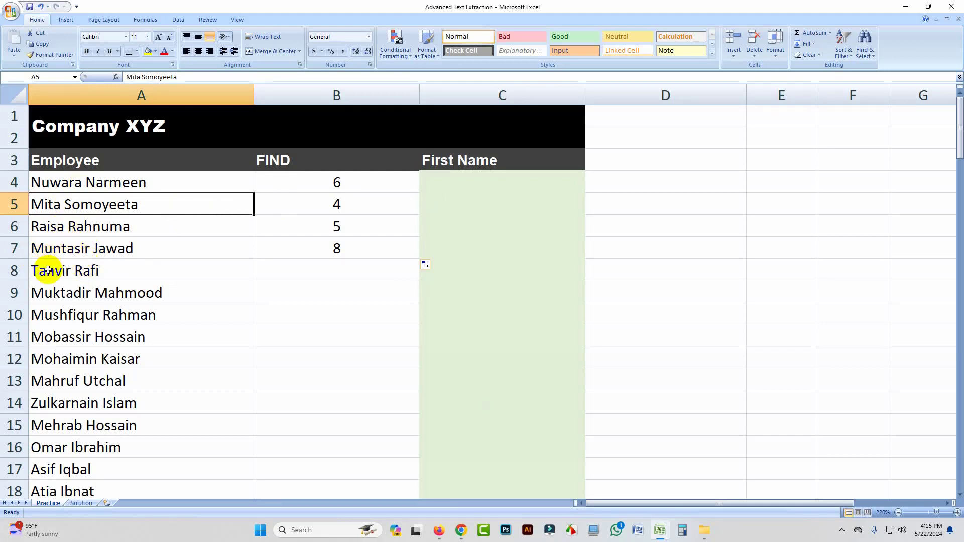
{"action": "left_click", "coordinate": [371, 216]}
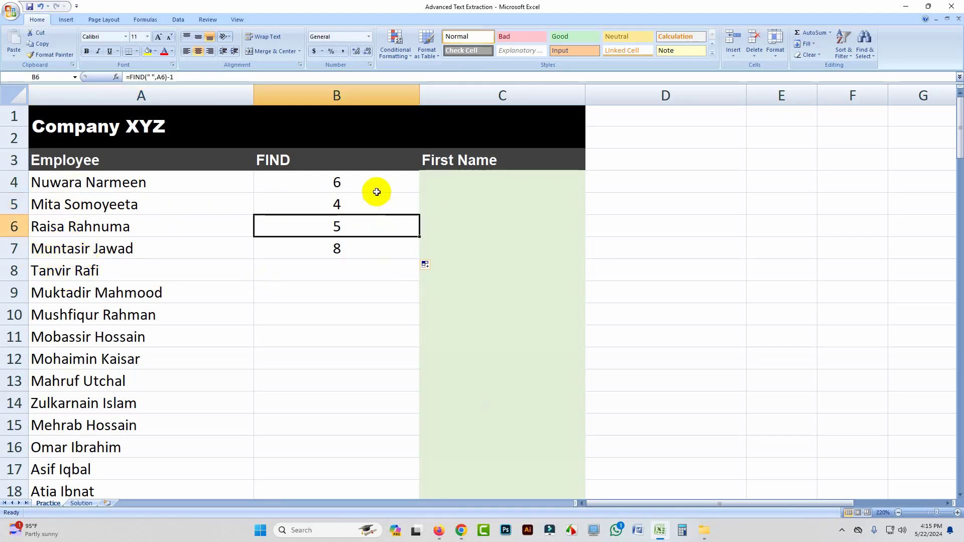
- Extend the formulas in B4:B7 down the FIND column for all remaining employees and review the filled rows
{"action": "left_click", "coordinate": [387, 186]}
{"action": "key", "text": "ctrl+shift+Down"}
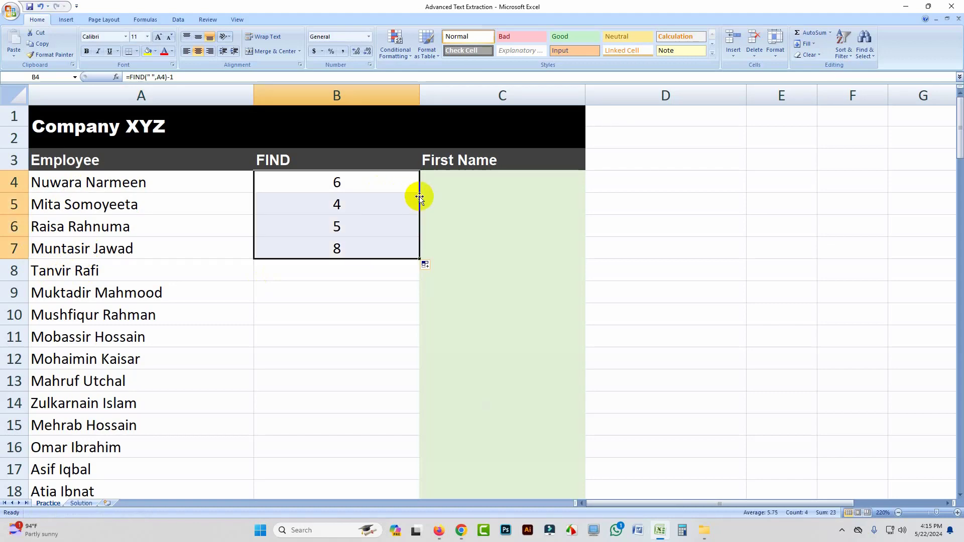
{"action": "double_click", "coordinate": [419, 258]}
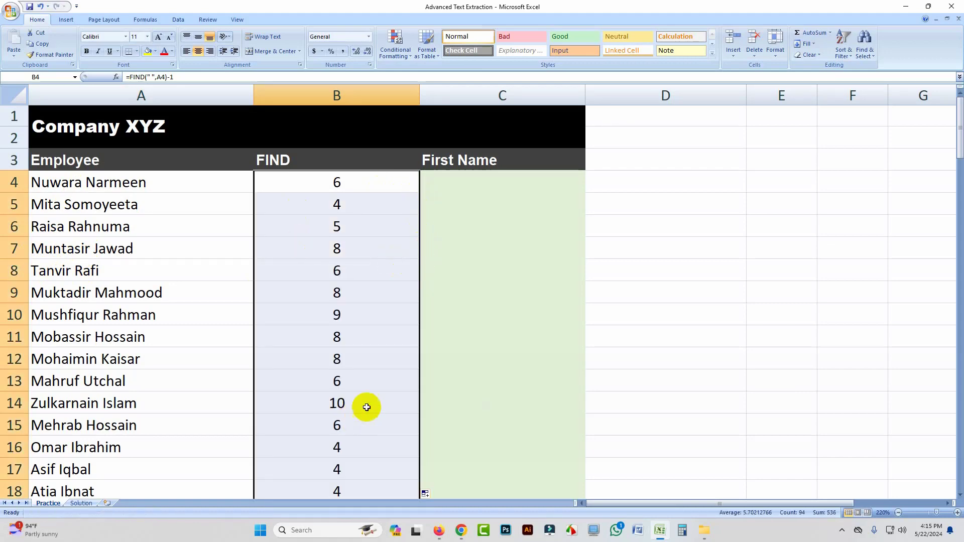
{"action": "left_click", "coordinate": [370, 341]}
{"action": "scroll", "coordinate": [366, 297], "scroll_direction": "down", "scroll_amount": 6}
{"action": "scroll", "coordinate": [364, 298], "scroll_direction": "up", "scroll_amount": 6}
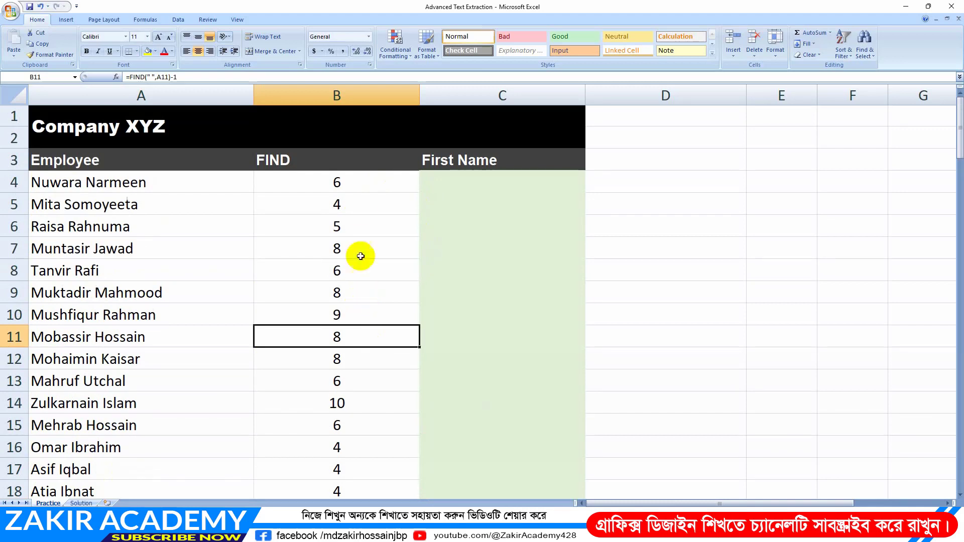
- Enter the formula =LEFT(A4,B4) in cell C4 to extract the first employee's first name
{"action": "left_click", "coordinate": [351, 187]}
{"action": "left_click", "coordinate": [502, 196]}
{"action": "left_click", "coordinate": [483, 184]}
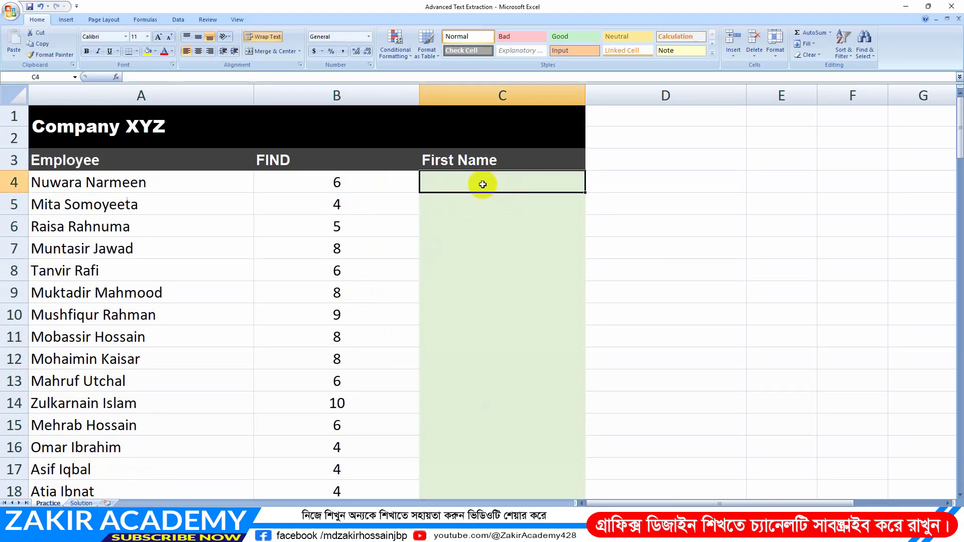
{"action": "type", "text": "="}
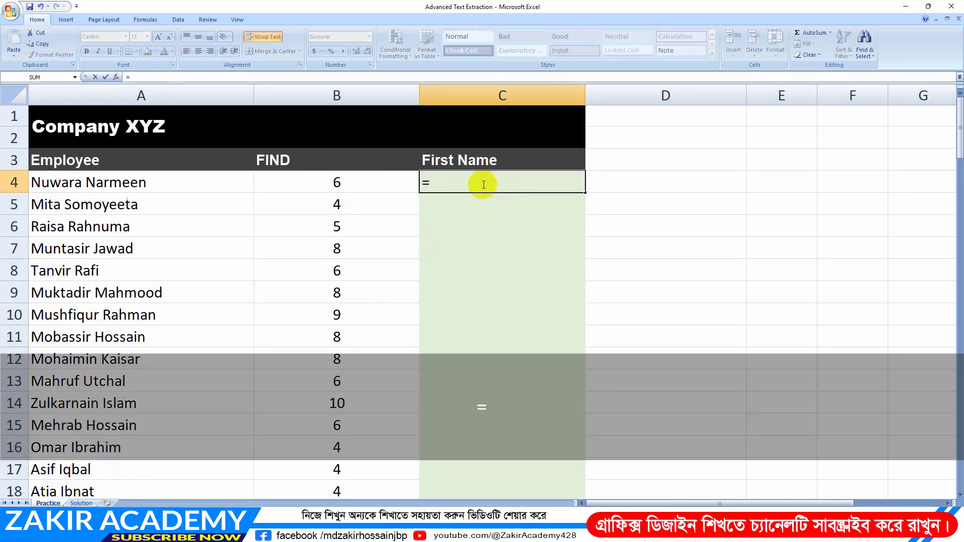
{"action": "type", "text": "l"}
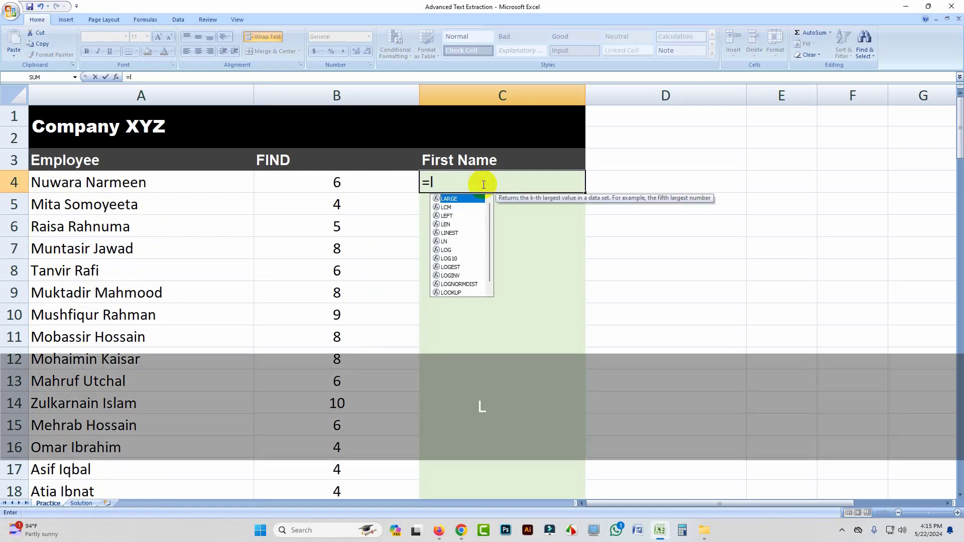
{"action": "type", "text": "ef"}
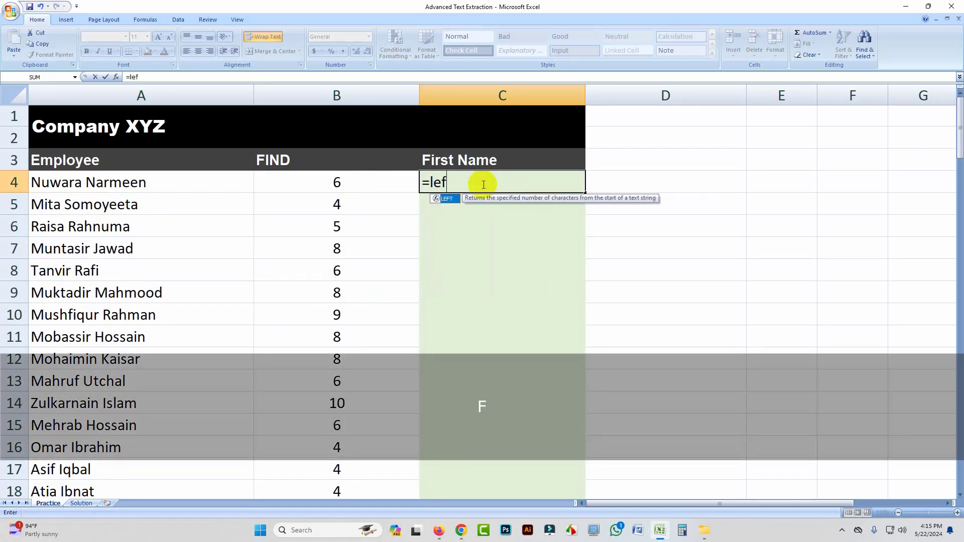
{"action": "type", "text": "t"}
{"action": "key", "text": "Tab"}
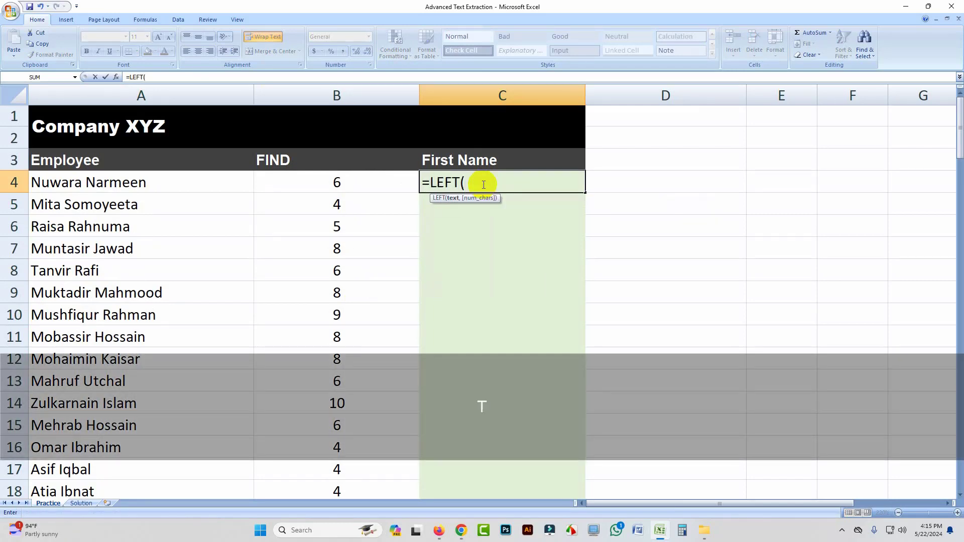
{"action": "left_click", "coordinate": [89, 185]}
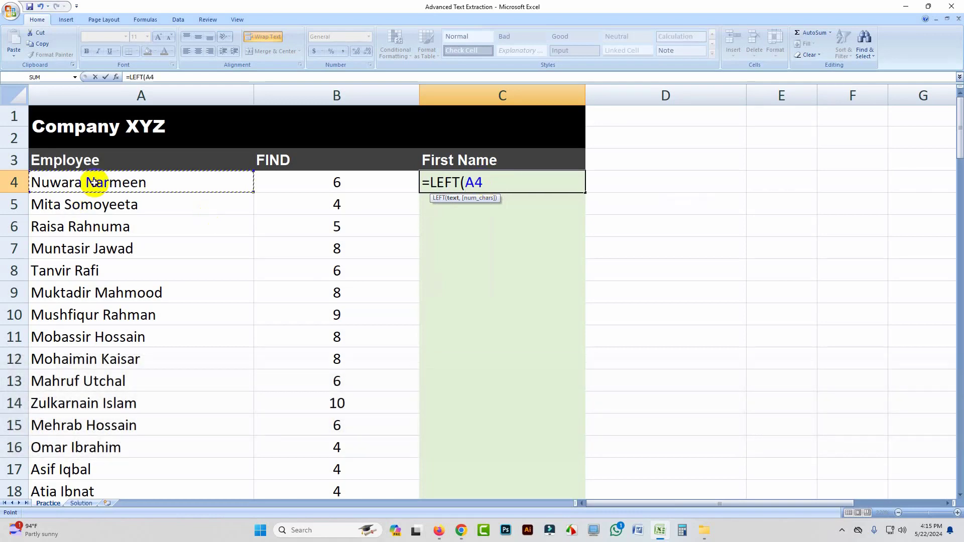
{"action": "type", "text": ","}
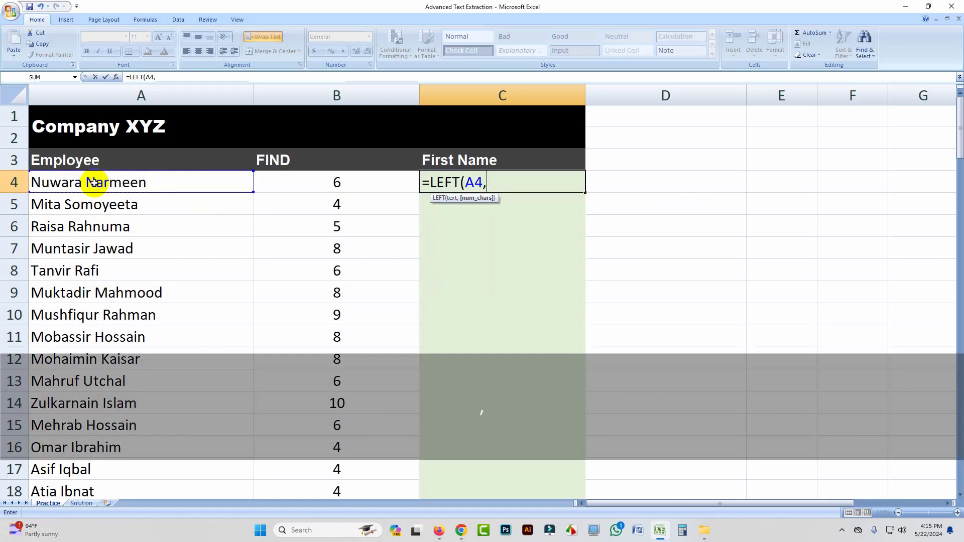
{"action": "left_click", "coordinate": [338, 183]}
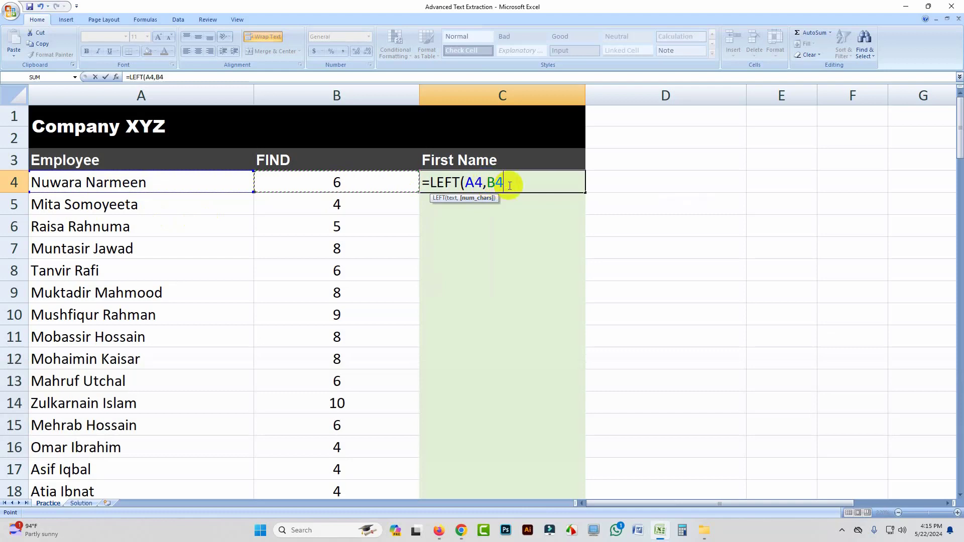
{"action": "type", "text": ")"}
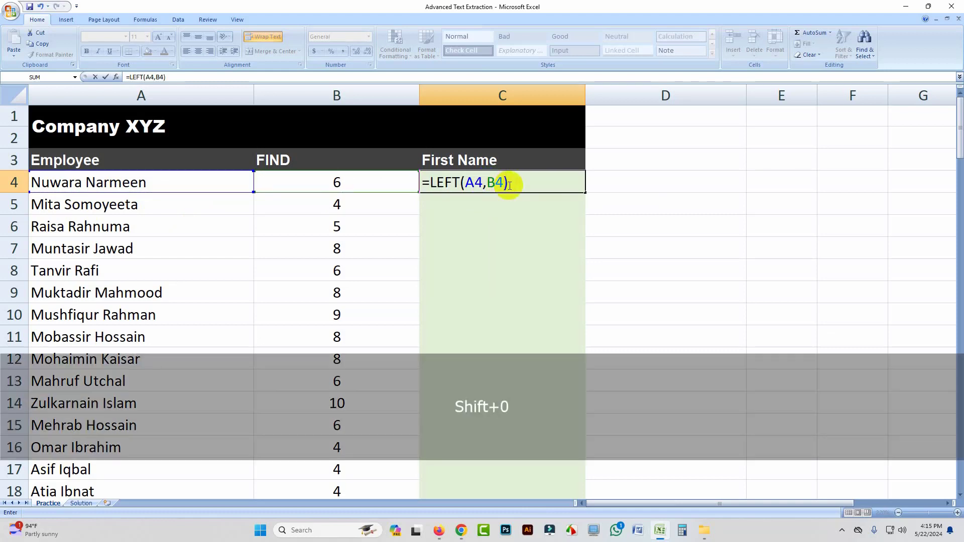
{"action": "key", "text": "Return"}
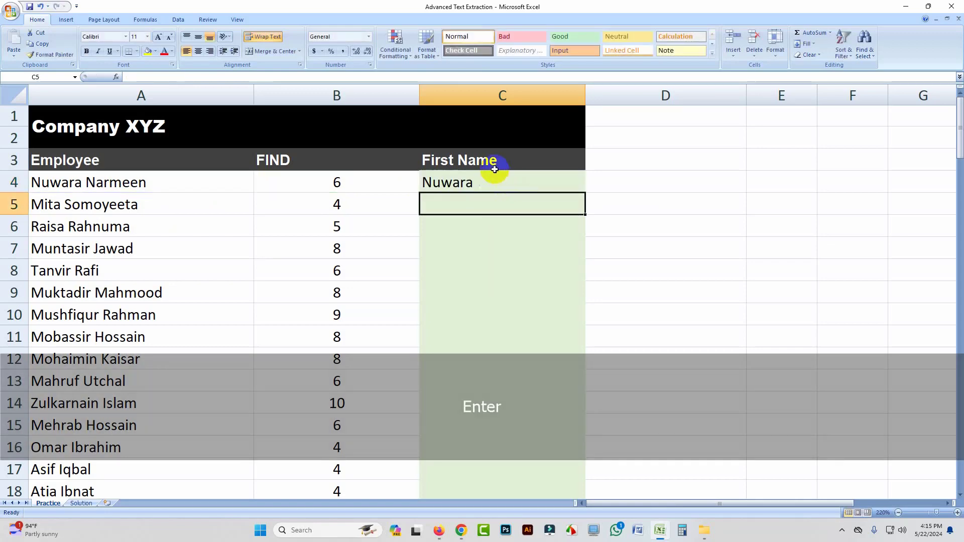
- Fill the C4 formula down the First Name column for all employees and review the filled rows
{"action": "left_click", "coordinate": [492, 167]}
{"action": "left_click", "coordinate": [497, 187]}
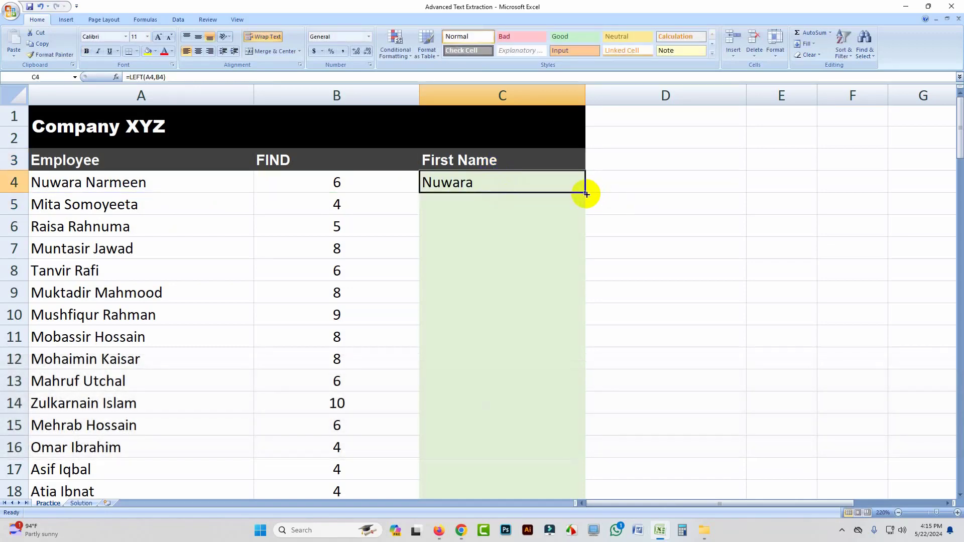
{"action": "double_click", "coordinate": [588, 194]}
{"action": "scroll", "coordinate": [527, 251], "scroll_direction": "down", "scroll_amount": 6}
{"action": "scroll", "coordinate": [522, 275], "scroll_direction": "down", "scroll_amount": 7}
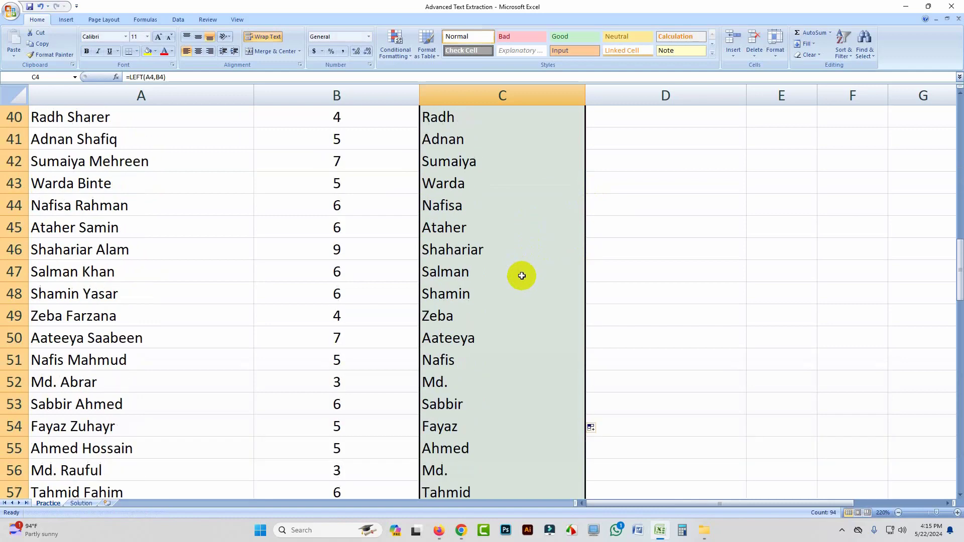
{"action": "scroll", "coordinate": [522, 276], "scroll_direction": "up", "scroll_amount": 13}
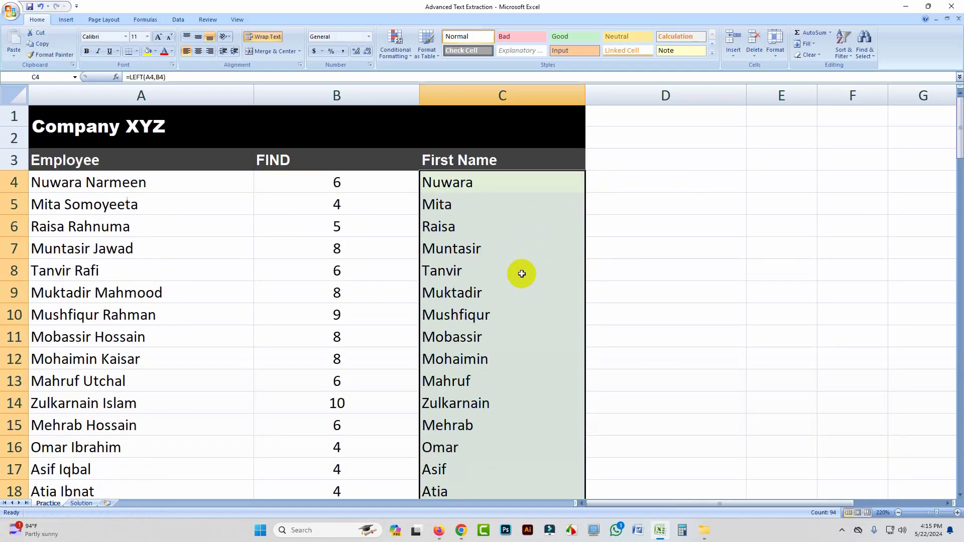
{"action": "left_click", "coordinate": [364, 206]}
{"action": "left_click", "coordinate": [358, 182]}
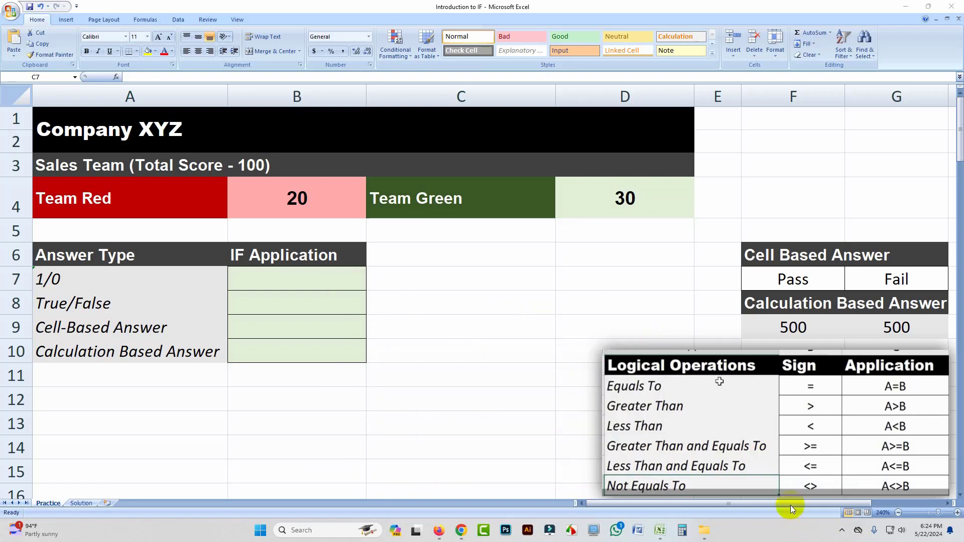
- Move the Logical Operations picture beside the IF Application table, and return it below the Calculation Based Answer cells
{"action": "left_click", "coordinate": [718, 371]}
{"action": "left_click_drag", "start_coordinate": [721, 370], "coordinate": [500, 316]}
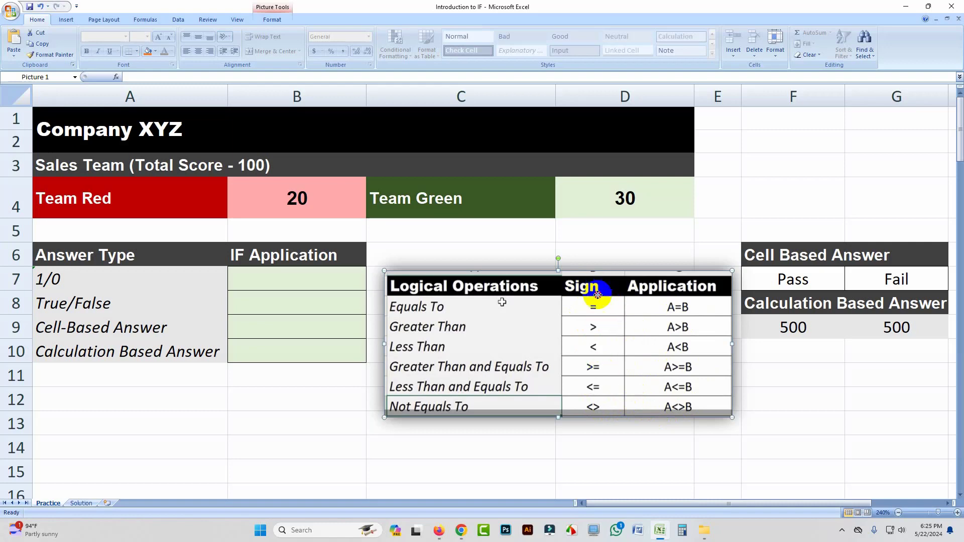
{"action": "left_click_drag", "start_coordinate": [597, 296], "coordinate": [755, 386]}
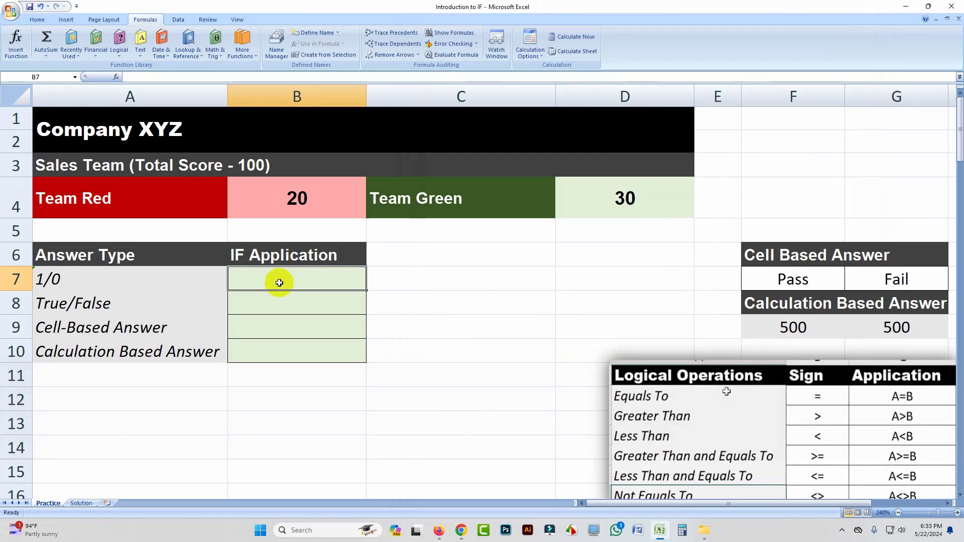
- Enter the formula =IF(B4=D4,1,0) in cell B7 for the 1/0 answer type
{"action": "type", "text": "=if"}
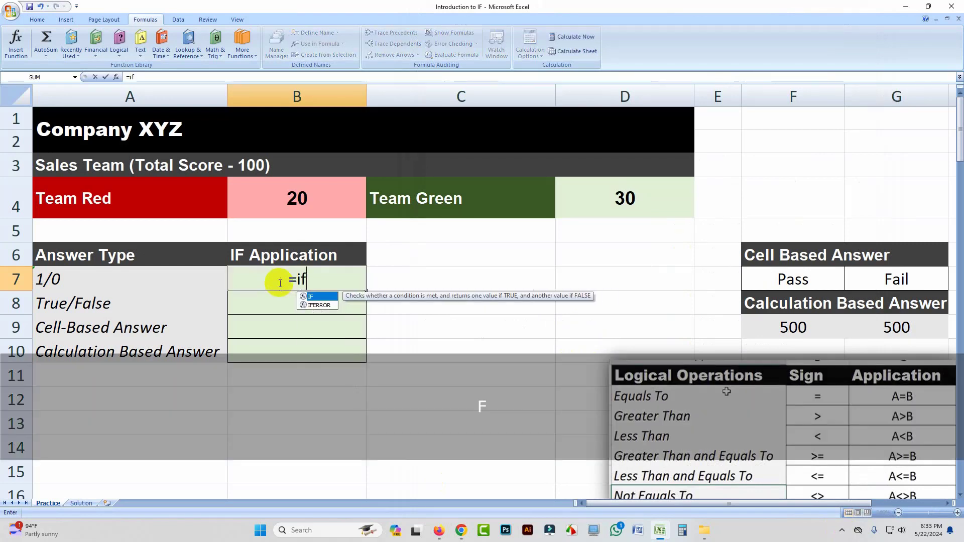
{"action": "key", "text": "Tab"}
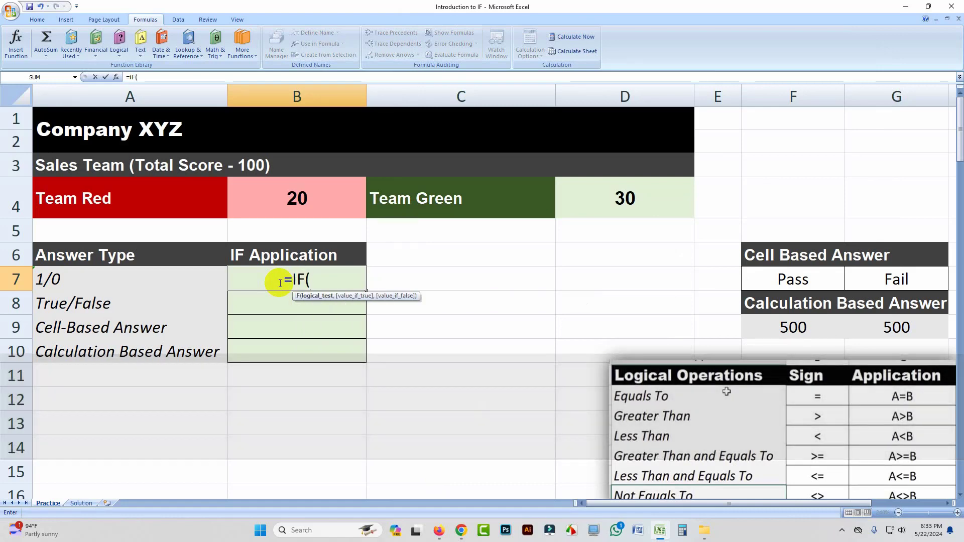
{"action": "left_click", "coordinate": [323, 196]}
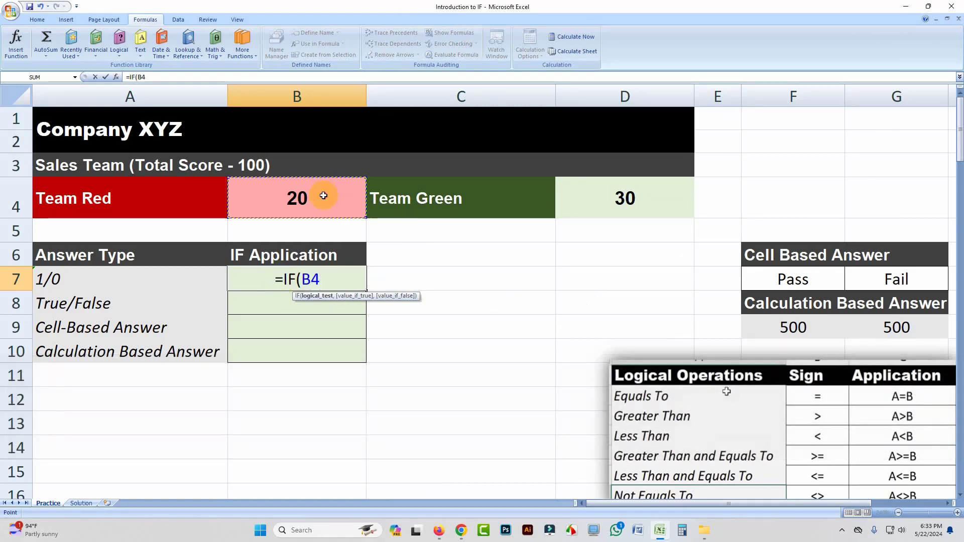
{"action": "type", "text": "="}
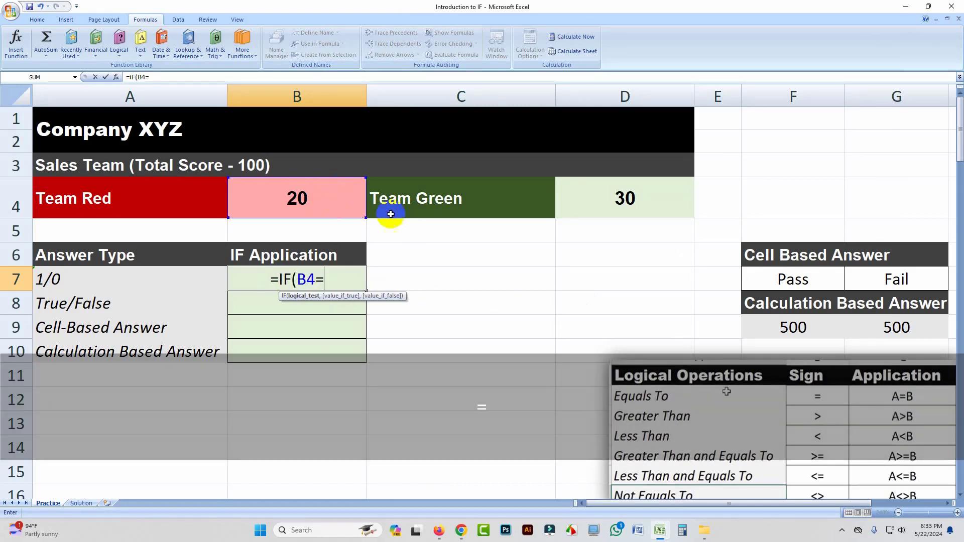
{"action": "left_click", "coordinate": [622, 201]}
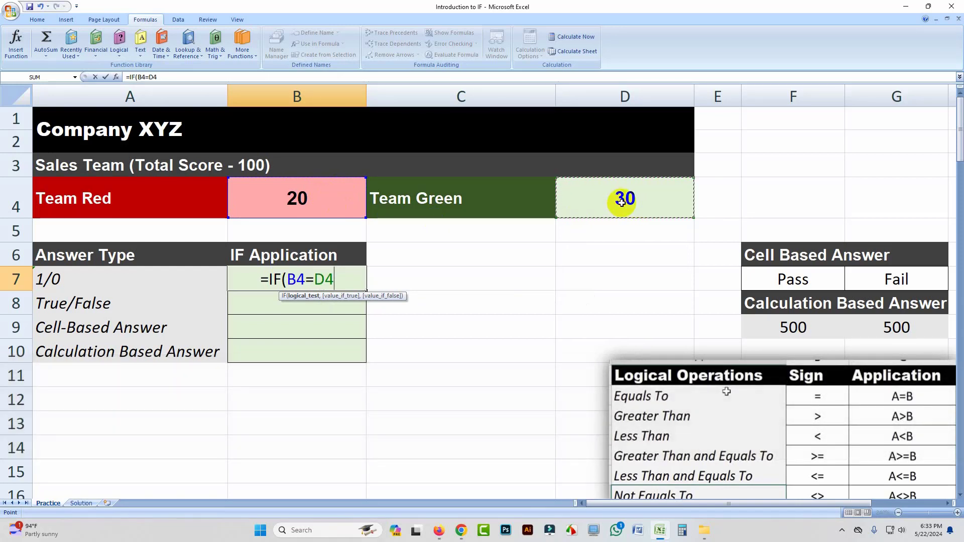
{"action": "type", "text": ","}
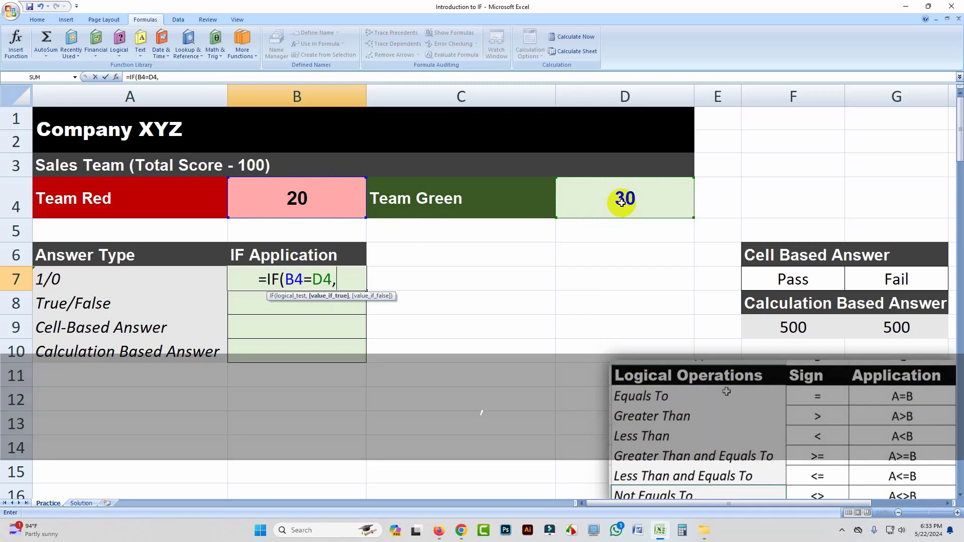
{"action": "type", "text": "1,"}
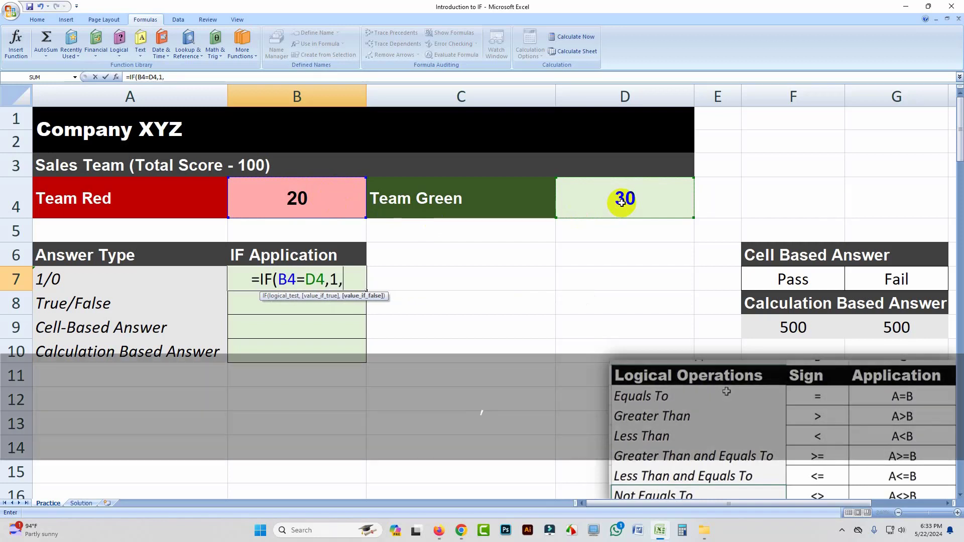
{"action": "type", "text": "0)"}
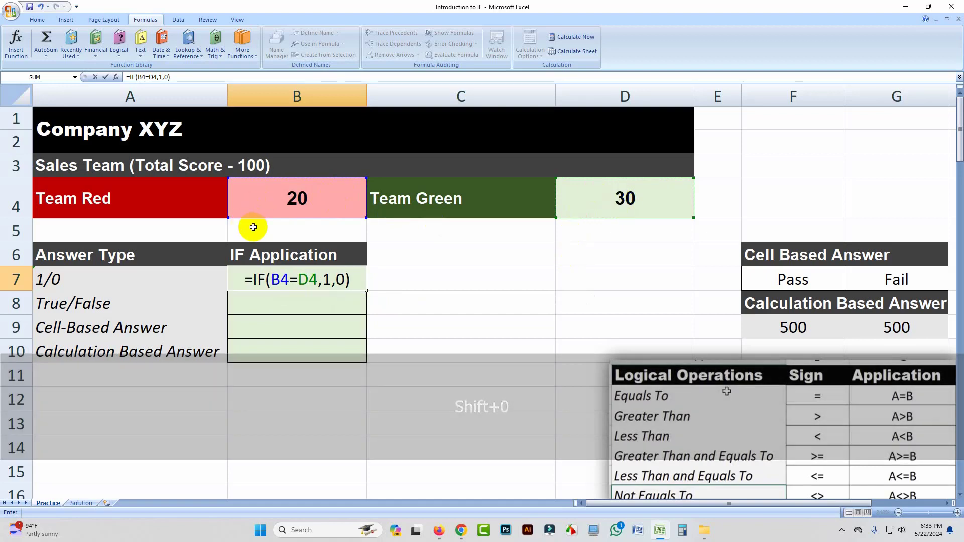
{"action": "key", "text": "Return"}
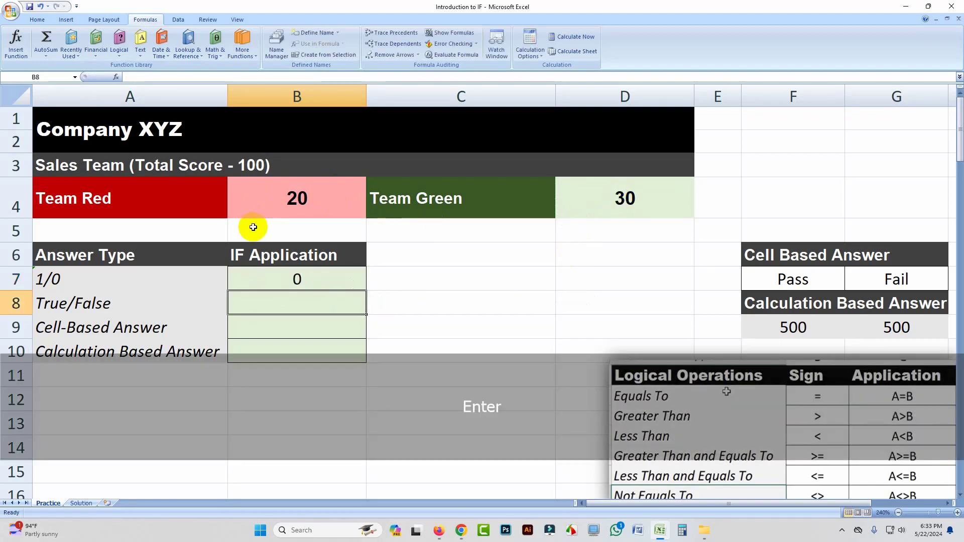
- Test the 1/0 formula by setting Team Red's score in B4 to 30, and set the score back to 20
{"action": "left_click", "coordinate": [296, 286]}
{"action": "left_click", "coordinate": [304, 198]}
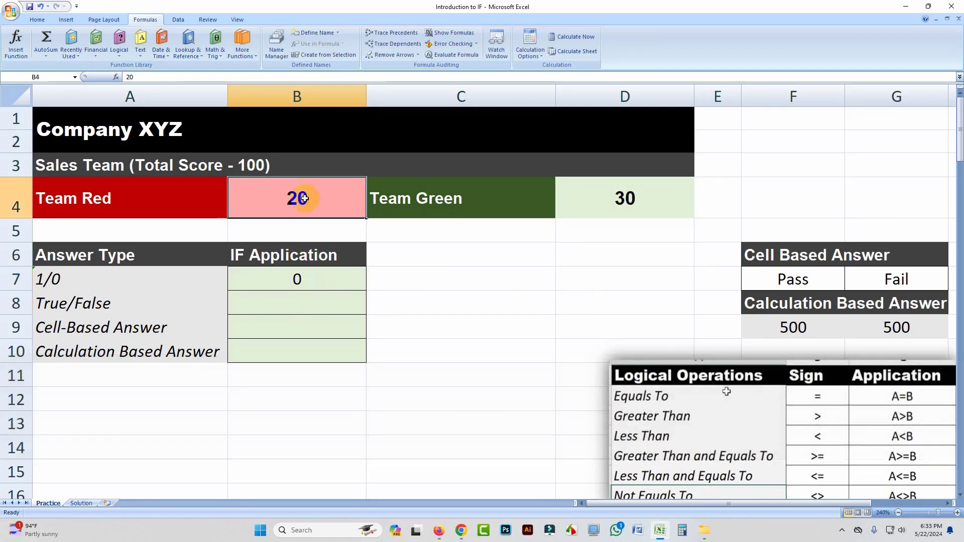
{"action": "type", "text": "30"}
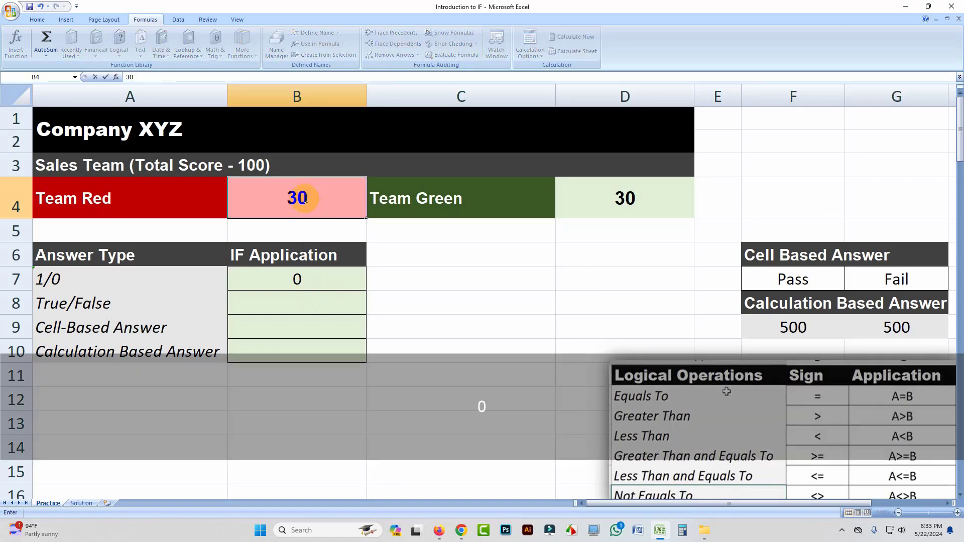
{"action": "left_click", "coordinate": [436, 297]}
{"action": "left_click", "coordinate": [297, 198]}
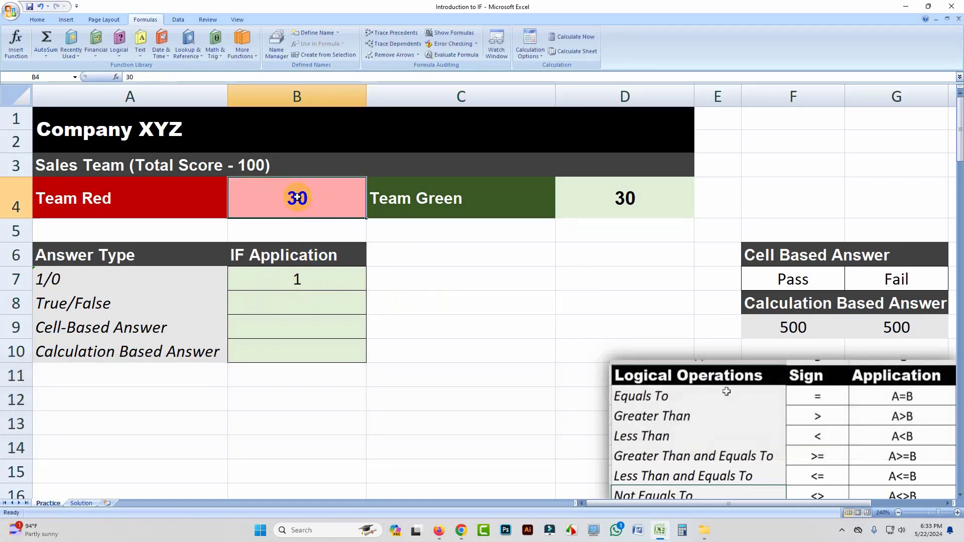
{"action": "type", "text": "20"}
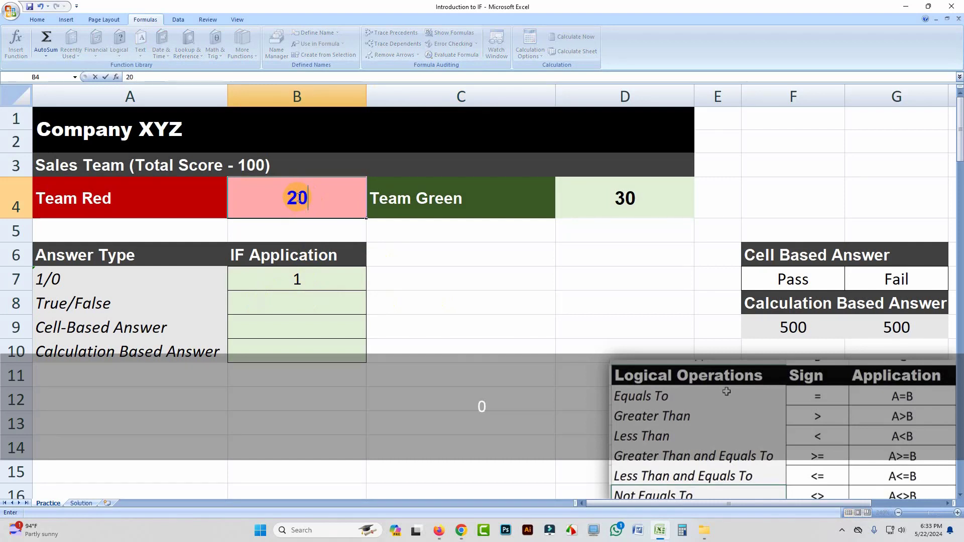
{"action": "left_click", "coordinate": [431, 264]}
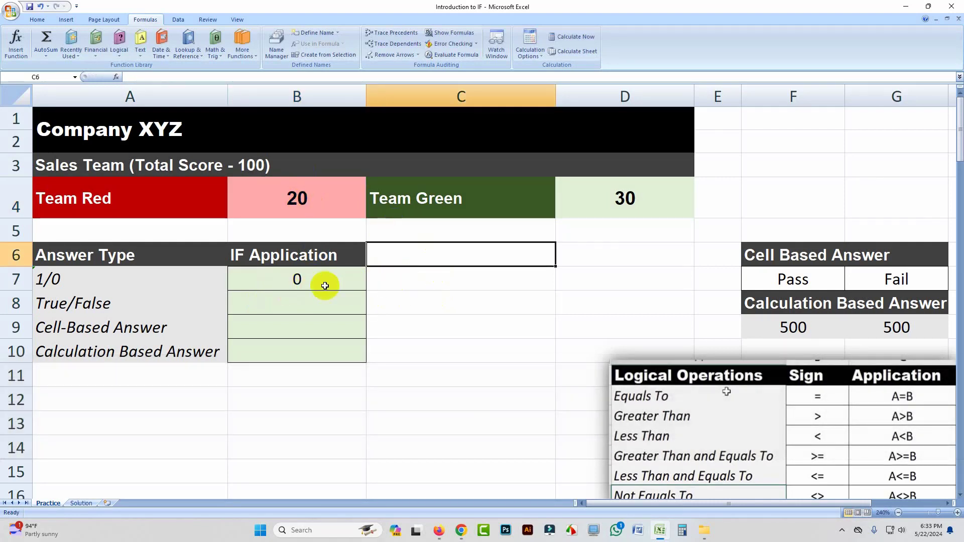
- Enter the formula =IF(B4=D4,"True","False") in cell B8 for the True/False answer type
{"action": "left_click", "coordinate": [300, 307]}
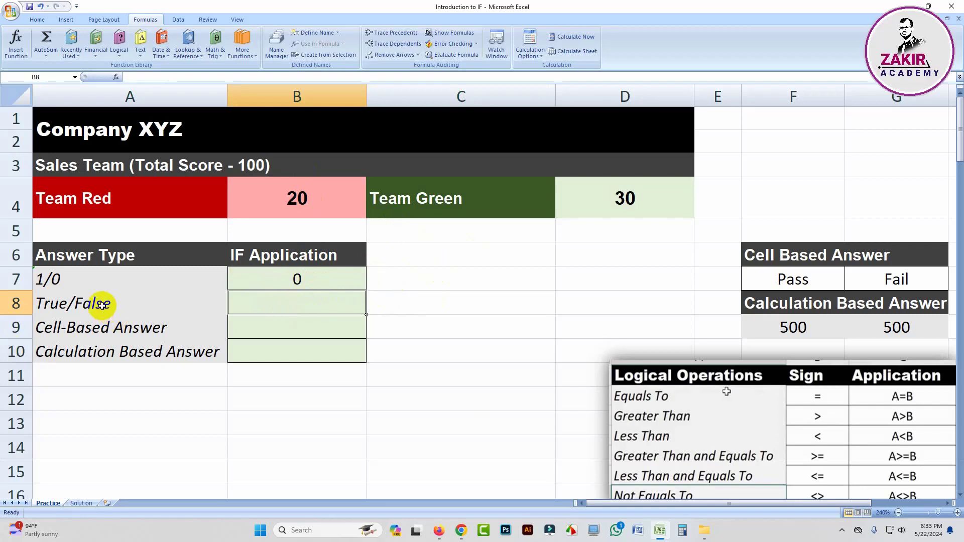
{"action": "type", "text": "=if"}
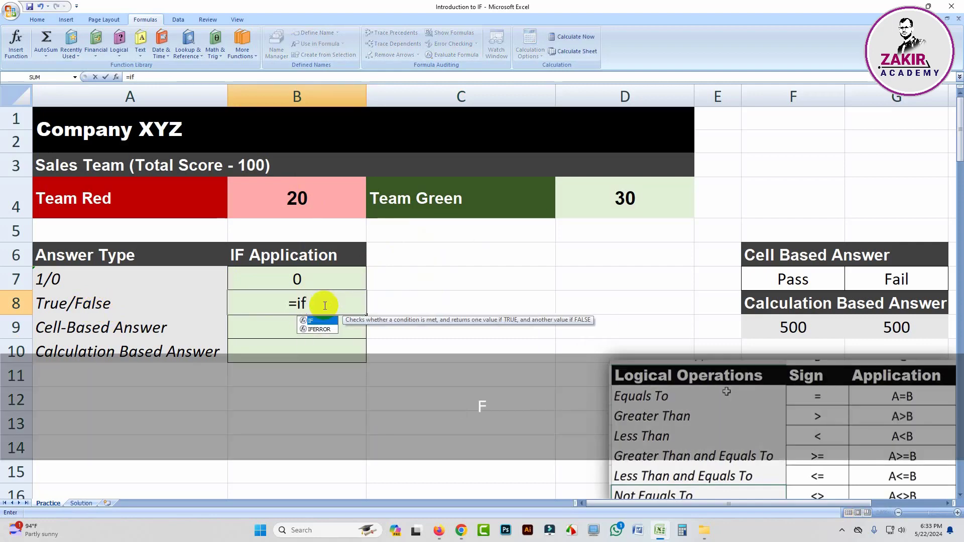
{"action": "key", "text": "Tab"}
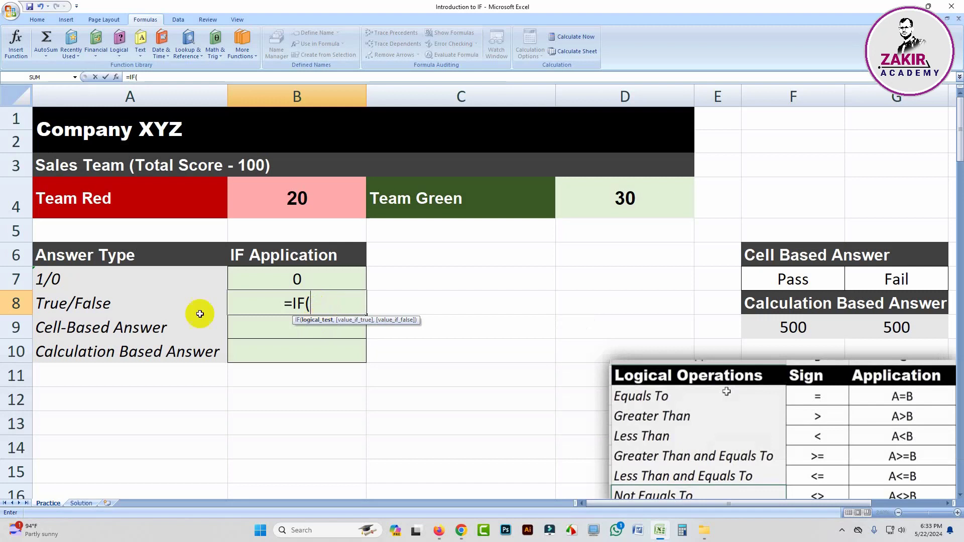
{"action": "left_click", "coordinate": [309, 194]}
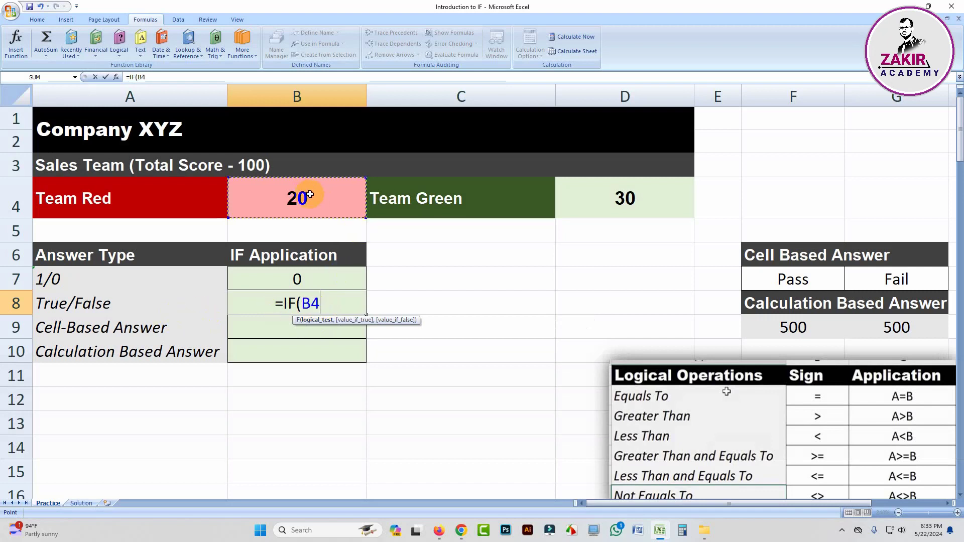
{"action": "type", "text": "="}
{"action": "left_click", "coordinate": [610, 200]}
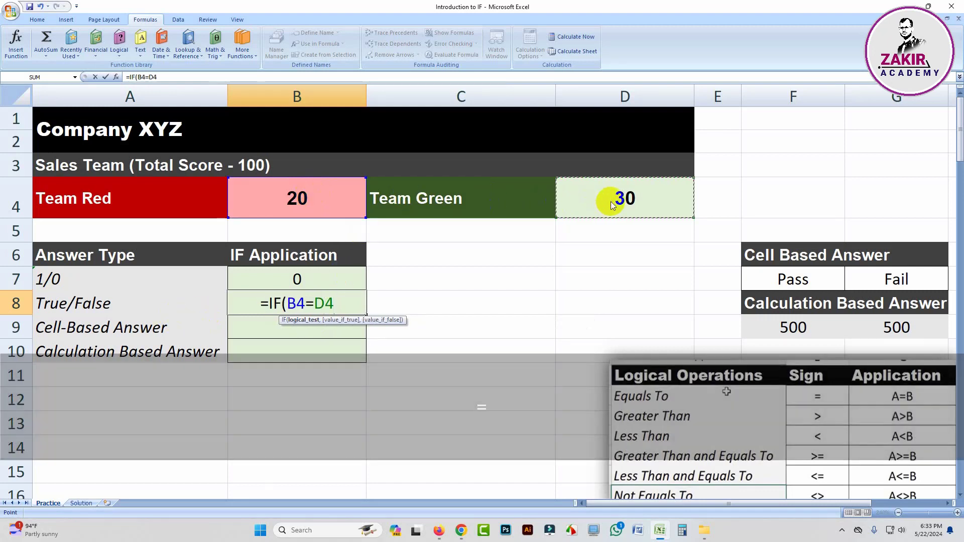
{"action": "type", "text": ","}
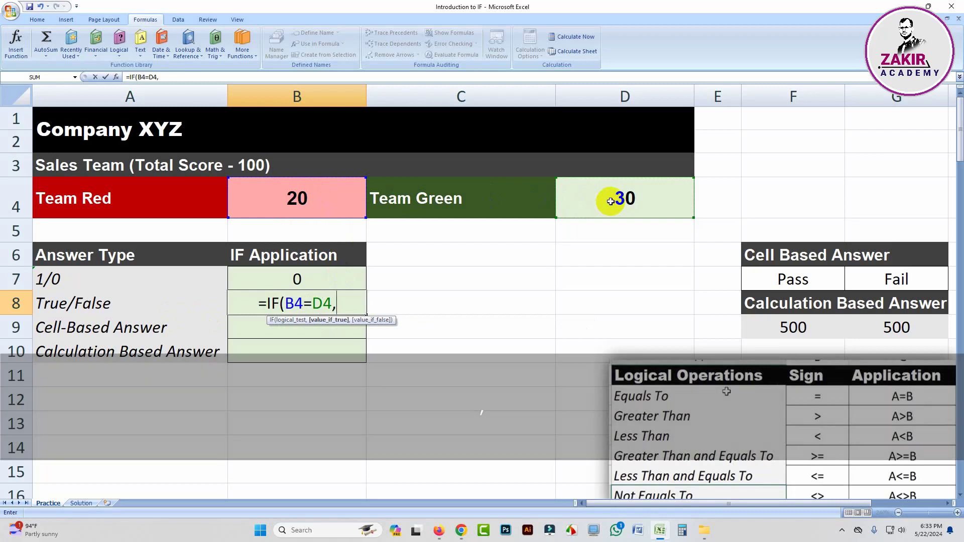
{"action": "type", "text": "\""}
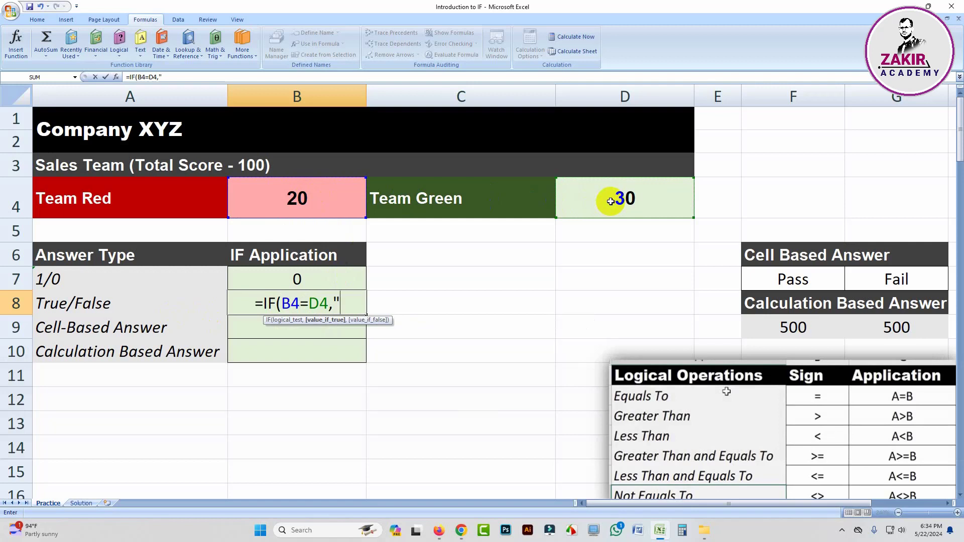
{"action": "type", "text": "T"}
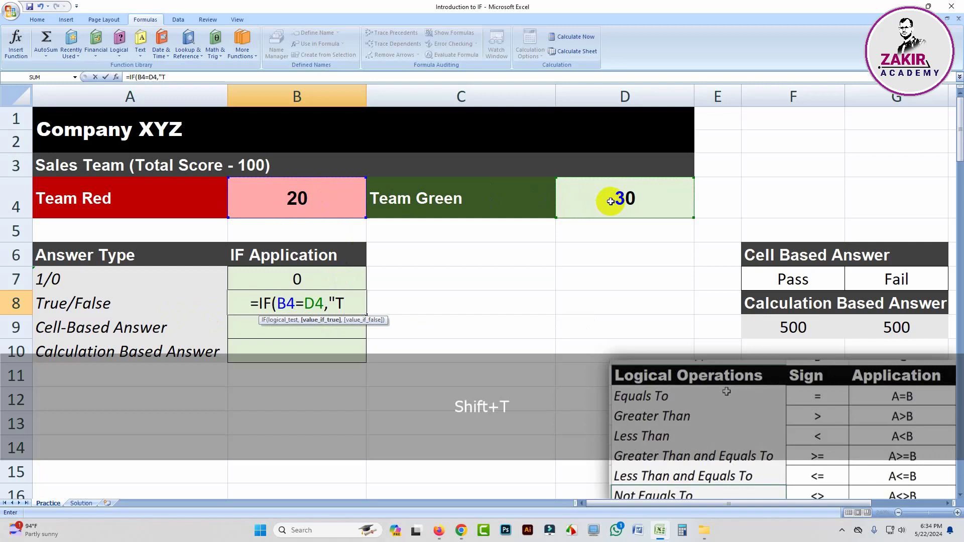
{"action": "type", "text": "rue\","}
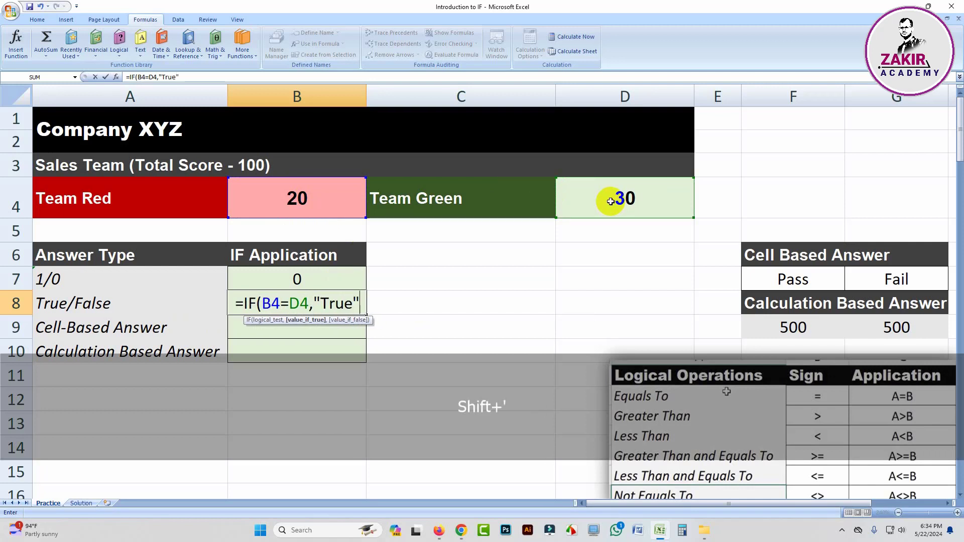
{"action": "type", "text": "\""}
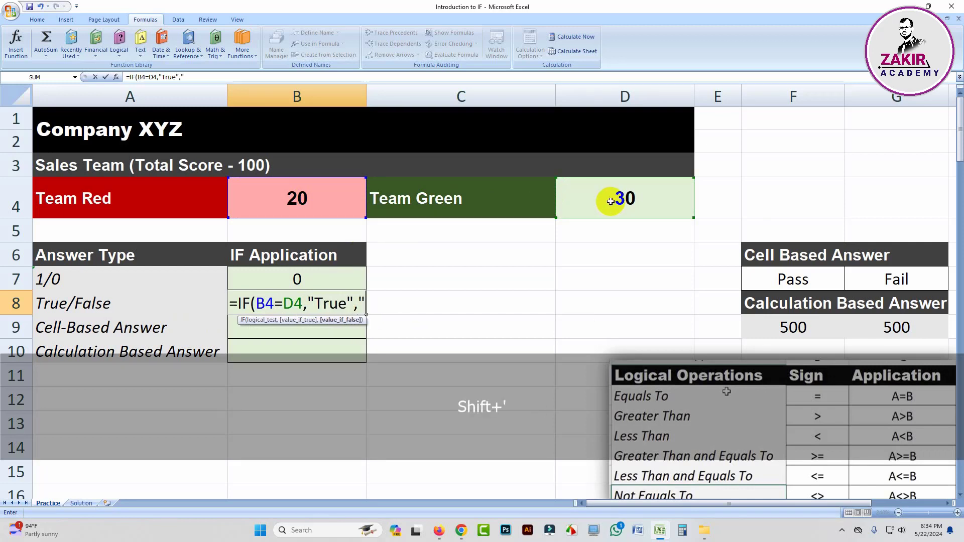
{"action": "type", "text": "False"}
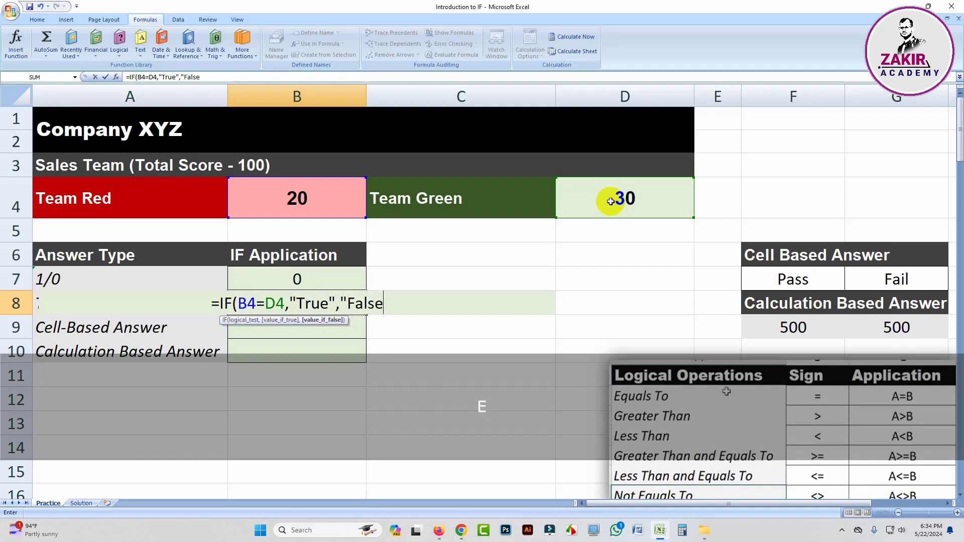
{"action": "type", "text": "\")"}
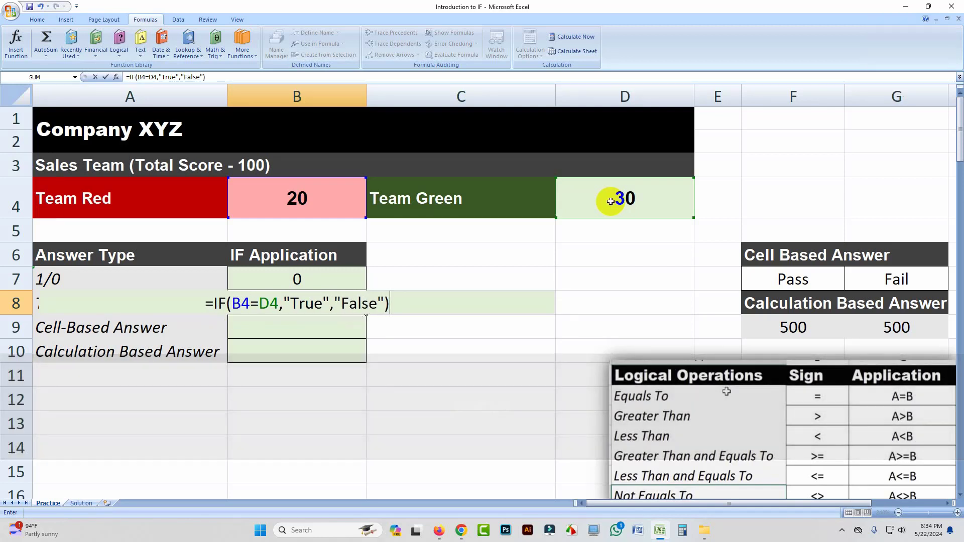
{"action": "key", "text": "Return"}
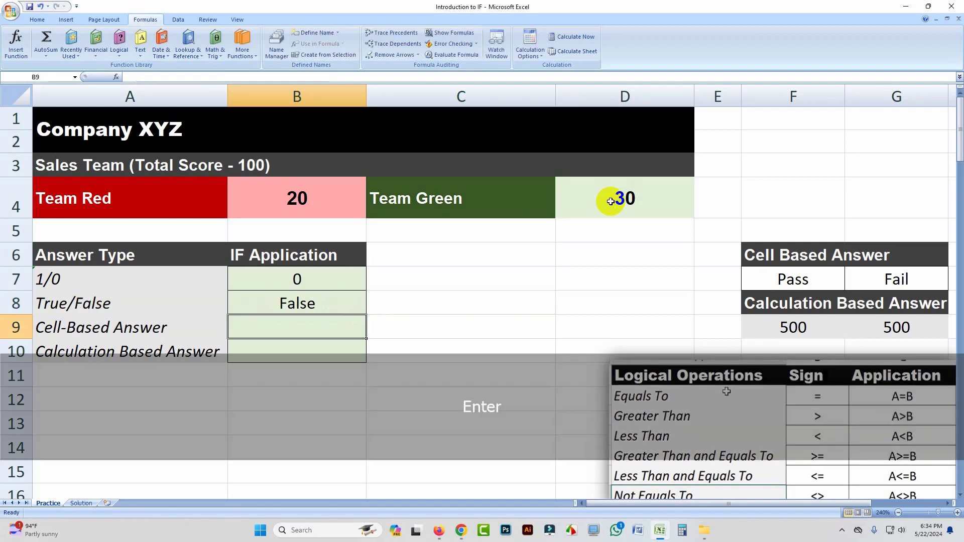
- Test the True/False formula by setting Team Red's score in B4 to 30, and set the score back to 20
{"action": "left_click", "coordinate": [298, 194]}
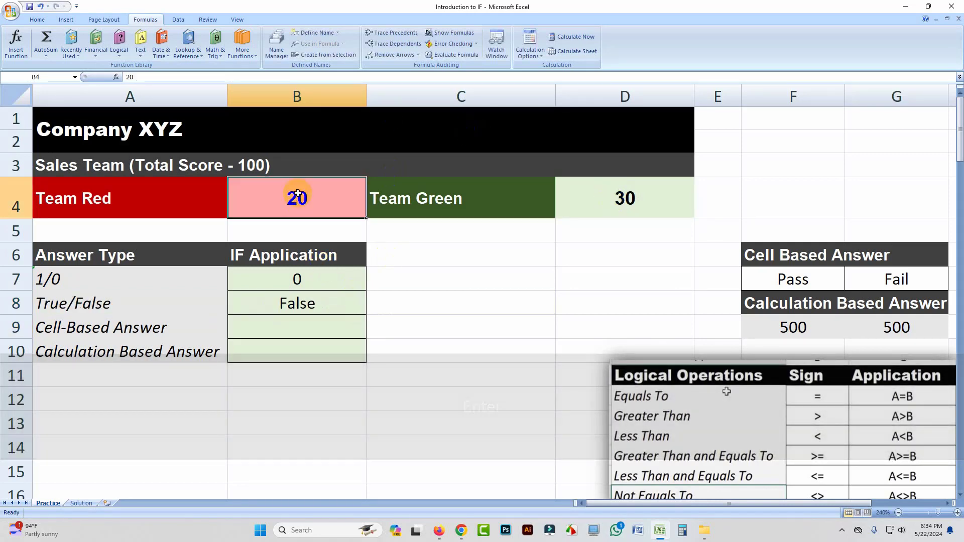
{"action": "type", "text": "30"}
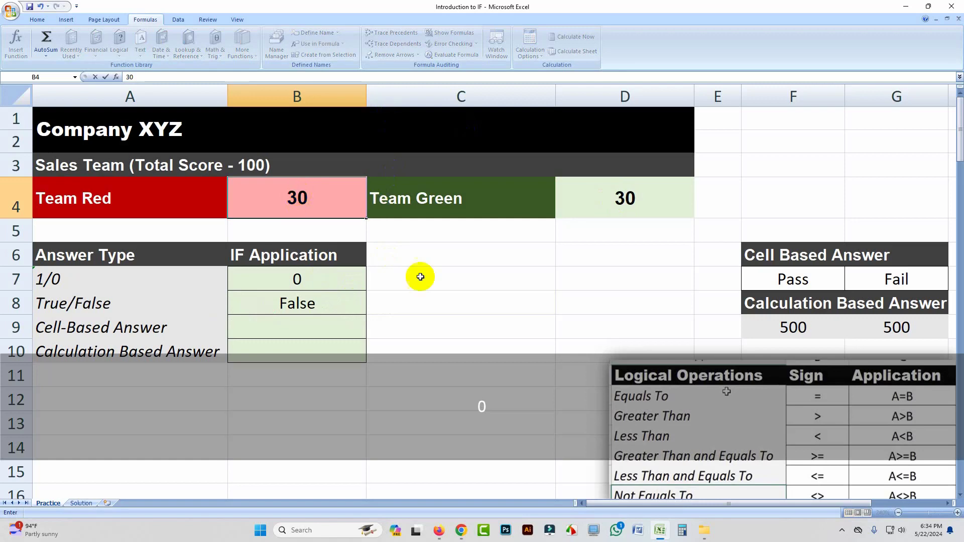
{"action": "left_click", "coordinate": [398, 301]}
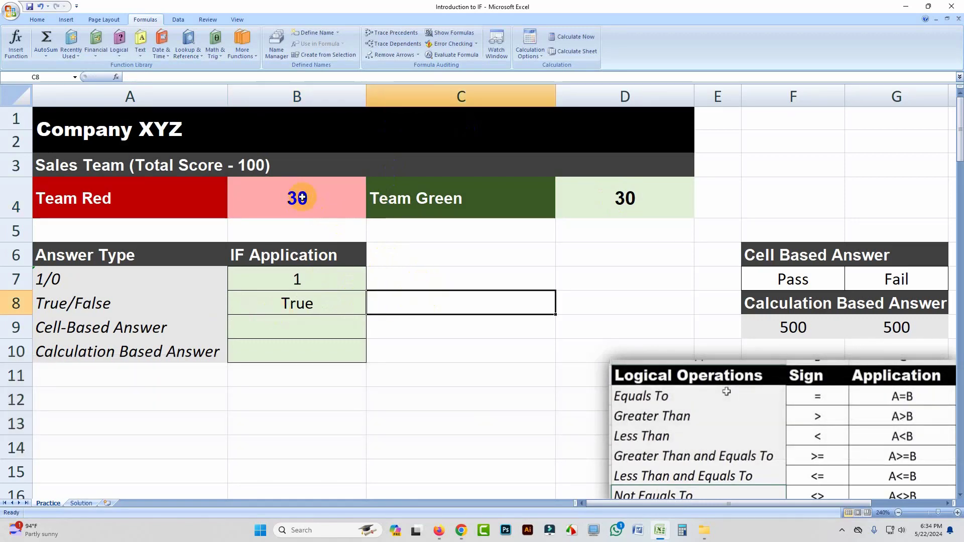
{"action": "left_click", "coordinate": [300, 197]}
{"action": "type", "text": "20"}
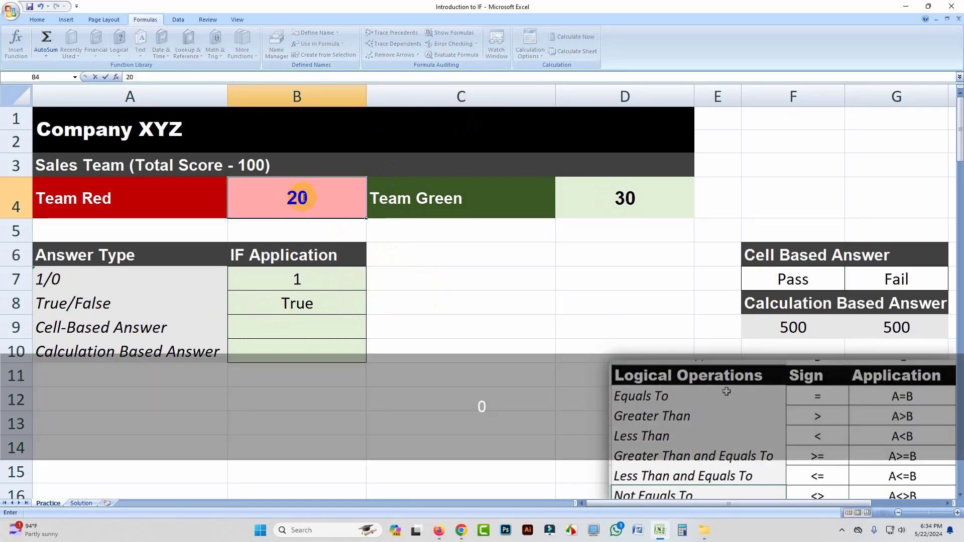
{"action": "left_click", "coordinate": [474, 354]}
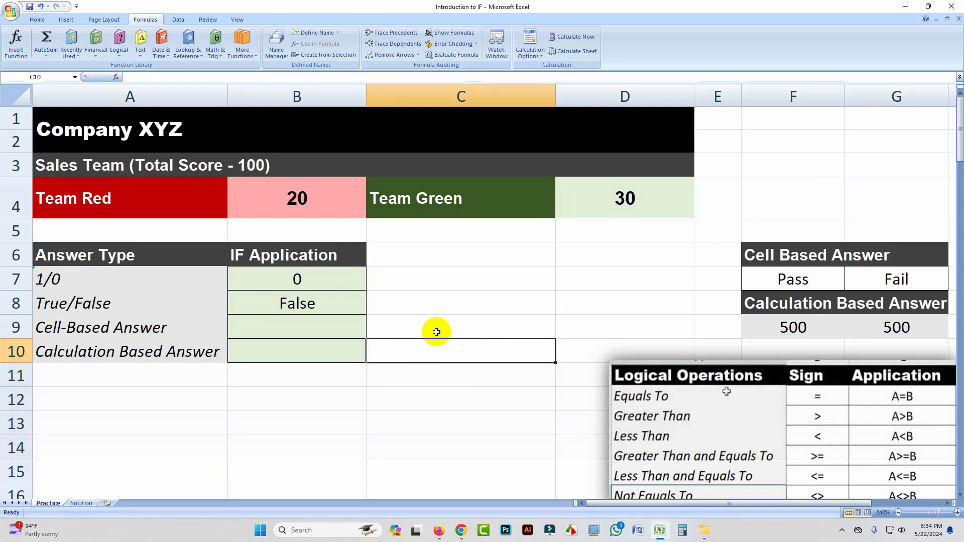
- Enter the formula =IF(B4>D4,F7,G7) in cell B9 for the Cell-Based Answer type
{"action": "left_click", "coordinate": [290, 329]}
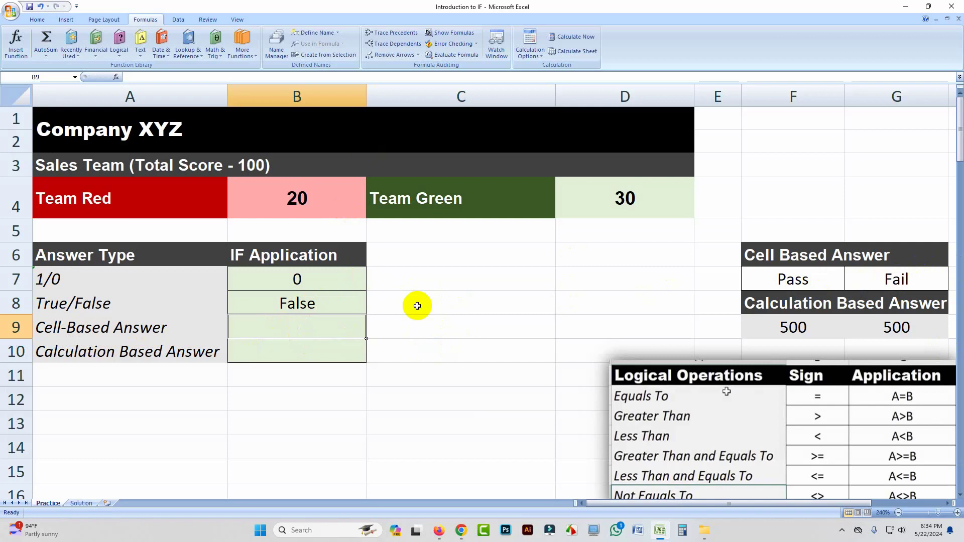
{"action": "type", "text": "-"}
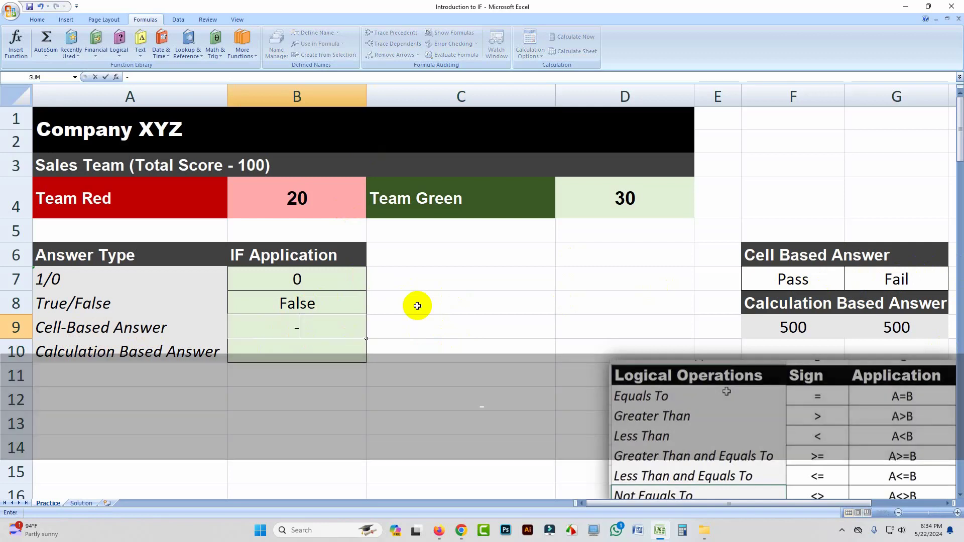
{"action": "key", "text": "BackSpace"}
{"action": "type", "text": "=if"}
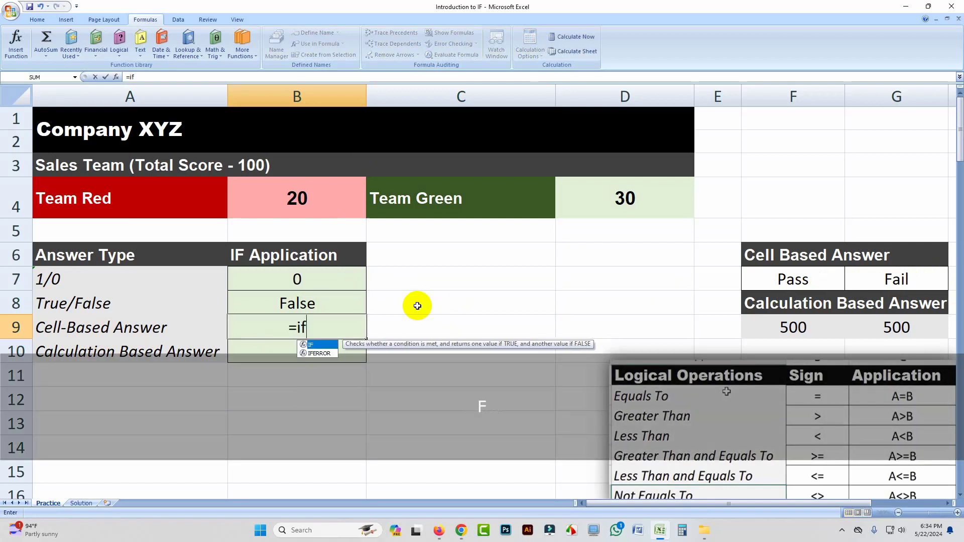
{"action": "key", "text": "Tab"}
{"action": "left_click", "coordinate": [277, 201]}
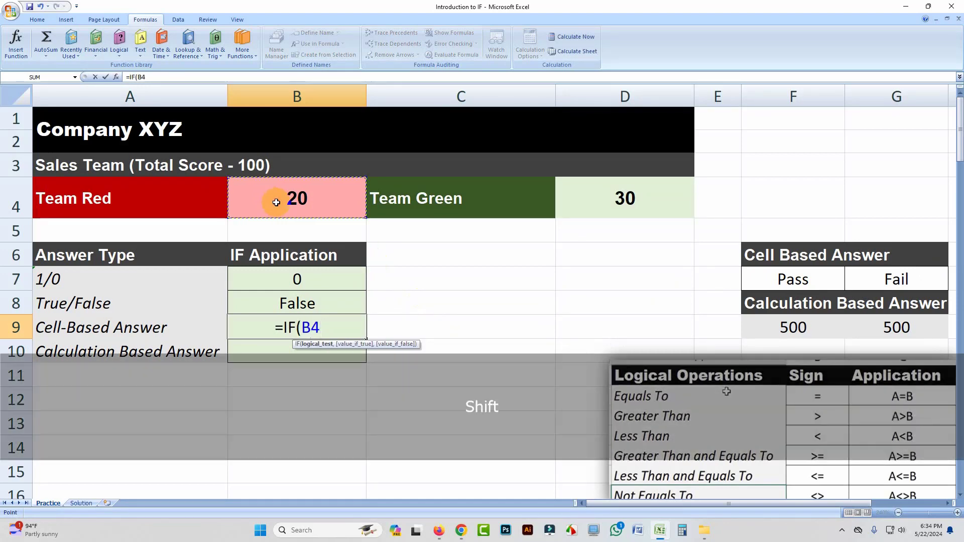
{"action": "type", "text": ">"}
{"action": "left_click", "coordinate": [638, 202]}
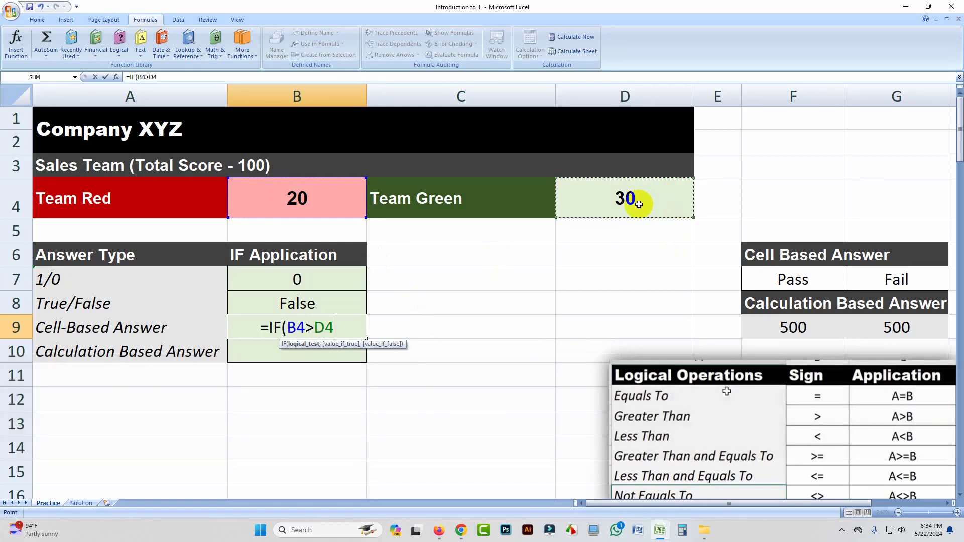
{"action": "type", "text": ","}
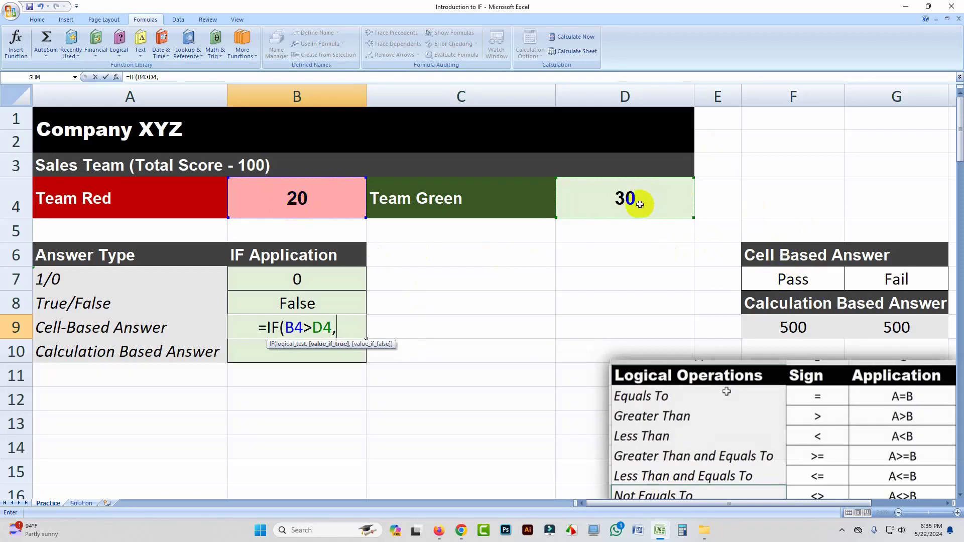
{"action": "left_click", "coordinate": [799, 279]}
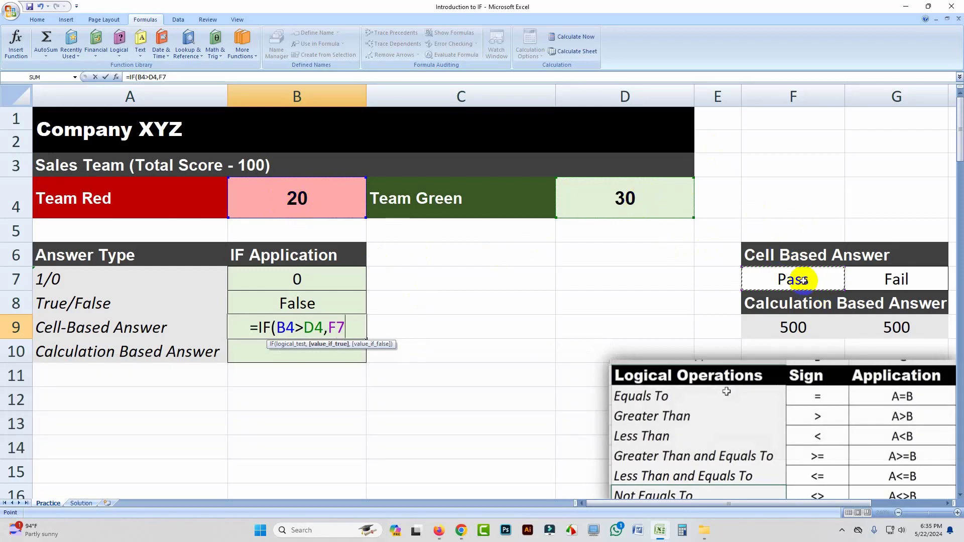
{"action": "type", "text": ","}
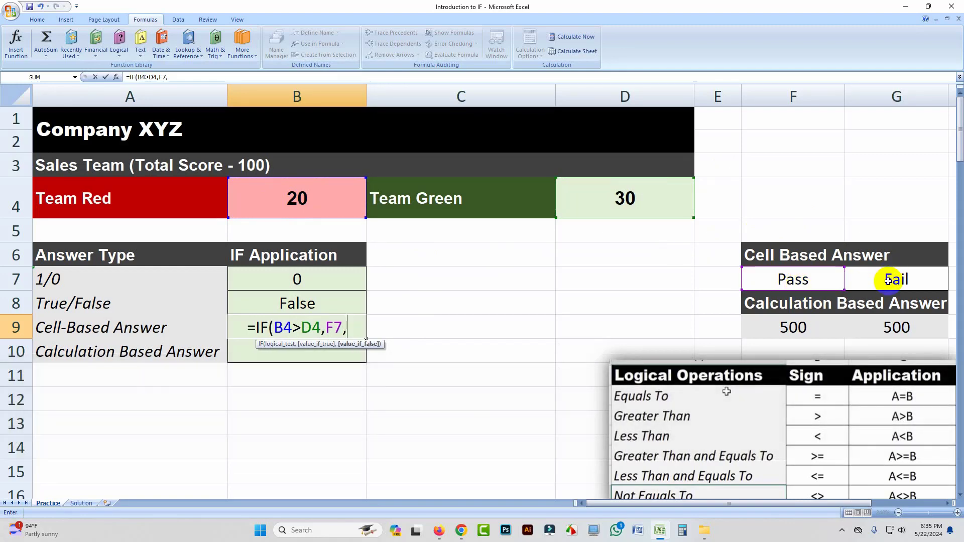
{"action": "left_click", "coordinate": [889, 280]}
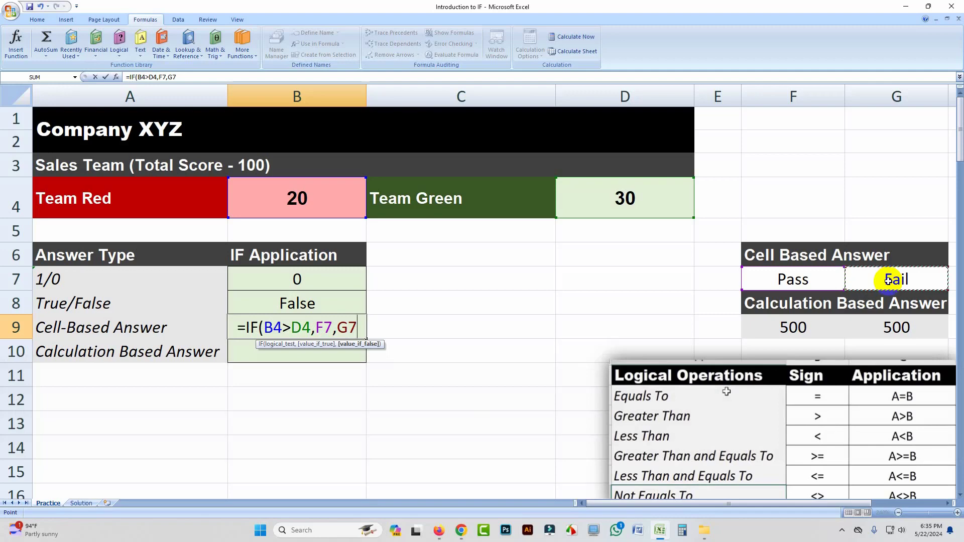
{"action": "type", "text": ")"}
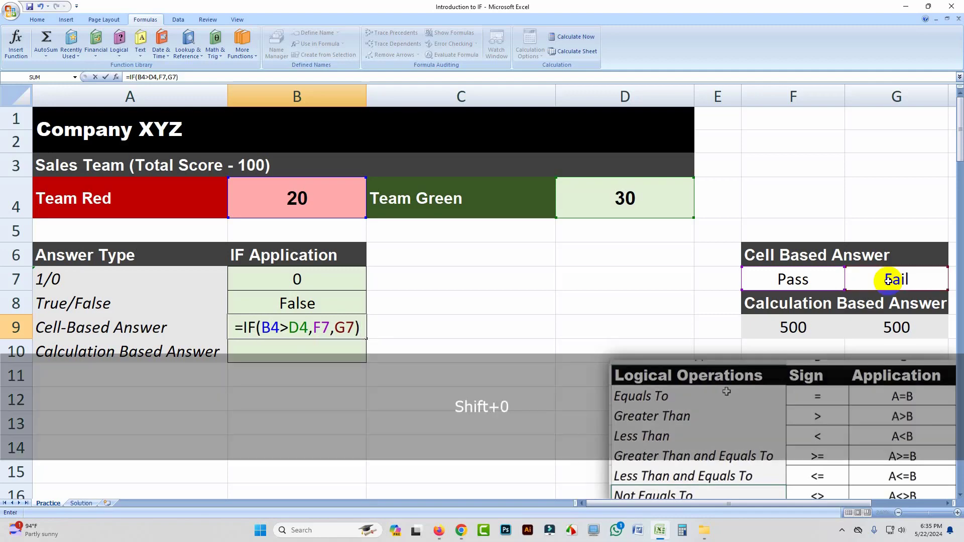
{"action": "key", "text": "Return"}
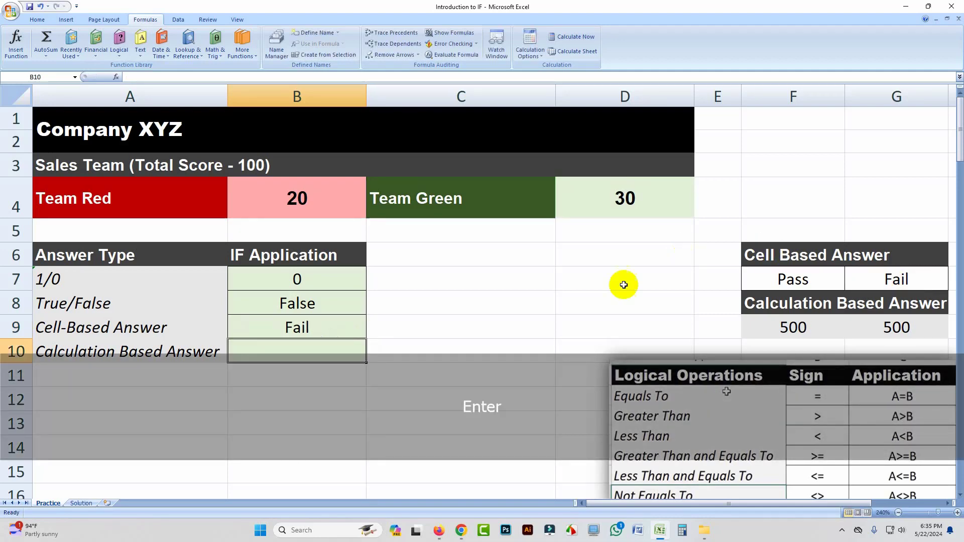
- Test the Cell-Based Answer formula by setting Team Red's score in B4 to 50, and set the score back to 20
{"action": "left_click", "coordinate": [328, 329]}
{"action": "left_click", "coordinate": [298, 198]}
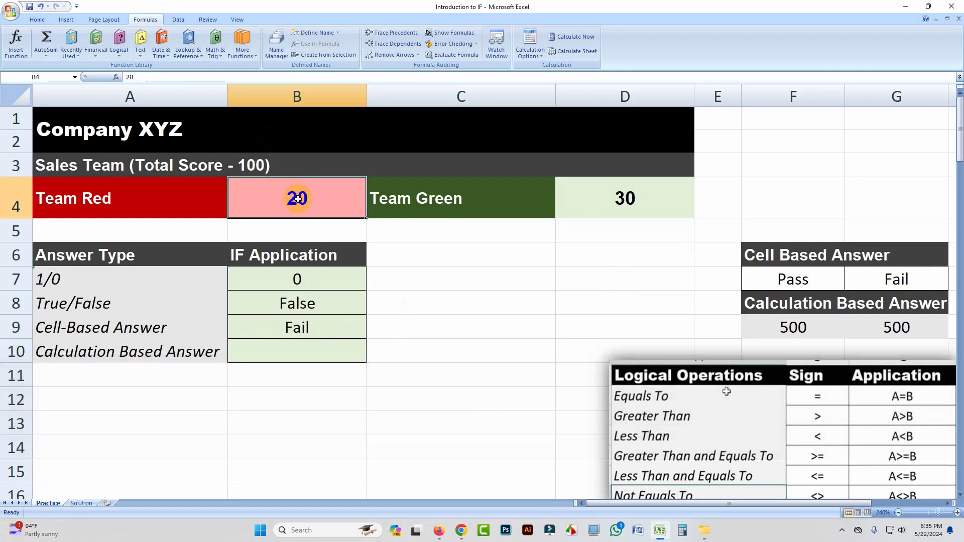
{"action": "type", "text": "50"}
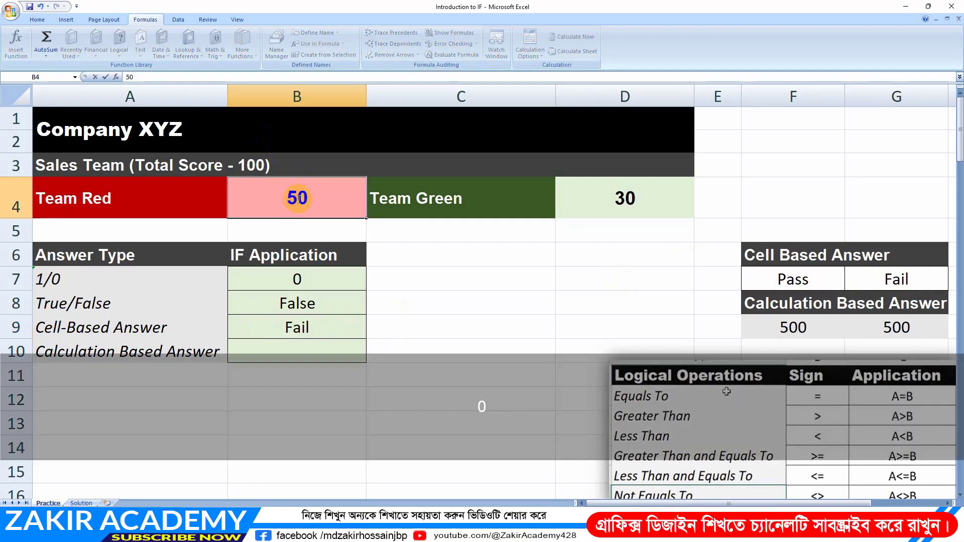
{"action": "left_click", "coordinate": [499, 303]}
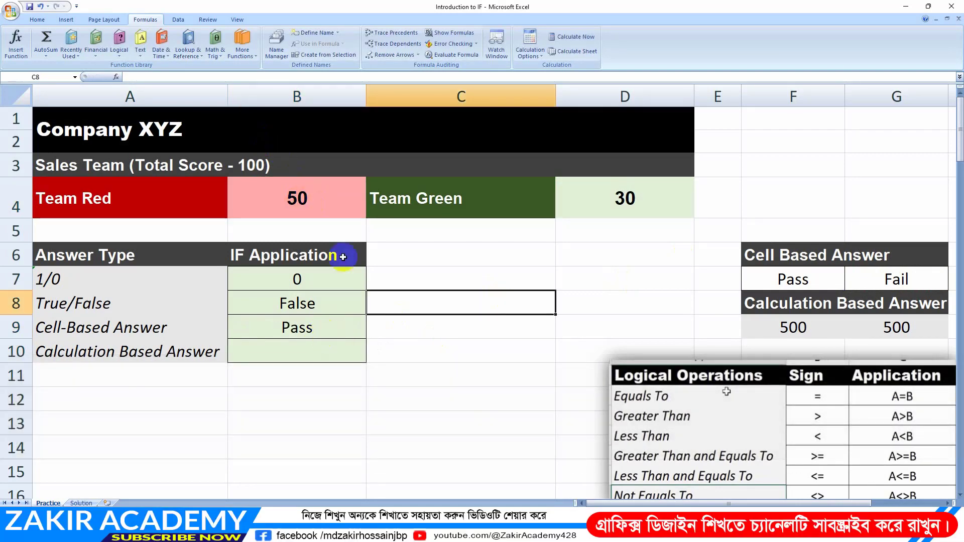
{"action": "left_click", "coordinate": [309, 203]}
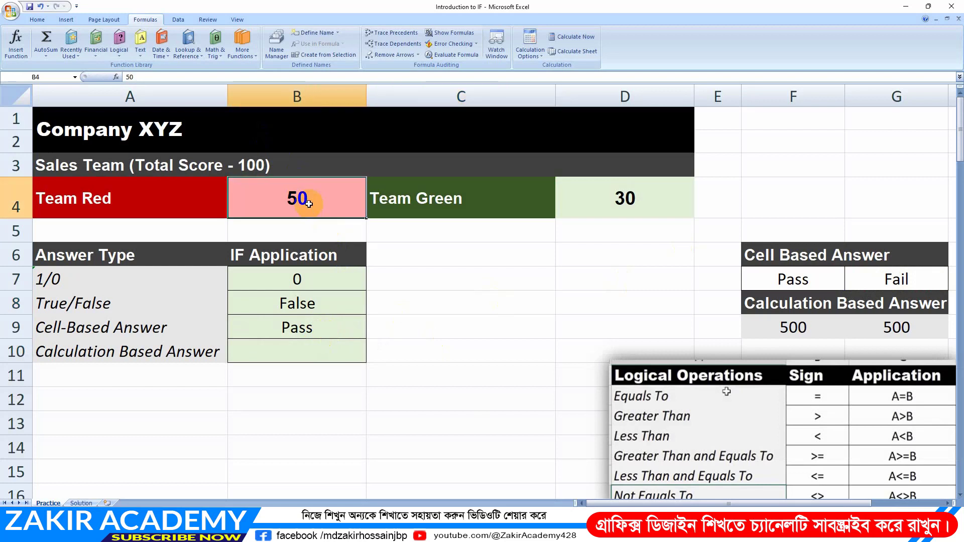
{"action": "type", "text": "20"}
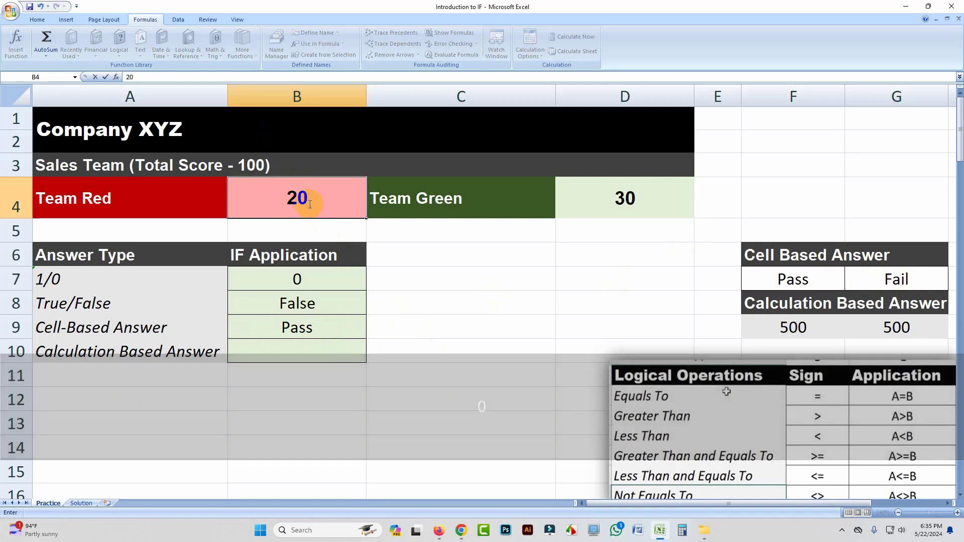
{"action": "left_click", "coordinate": [477, 310]}
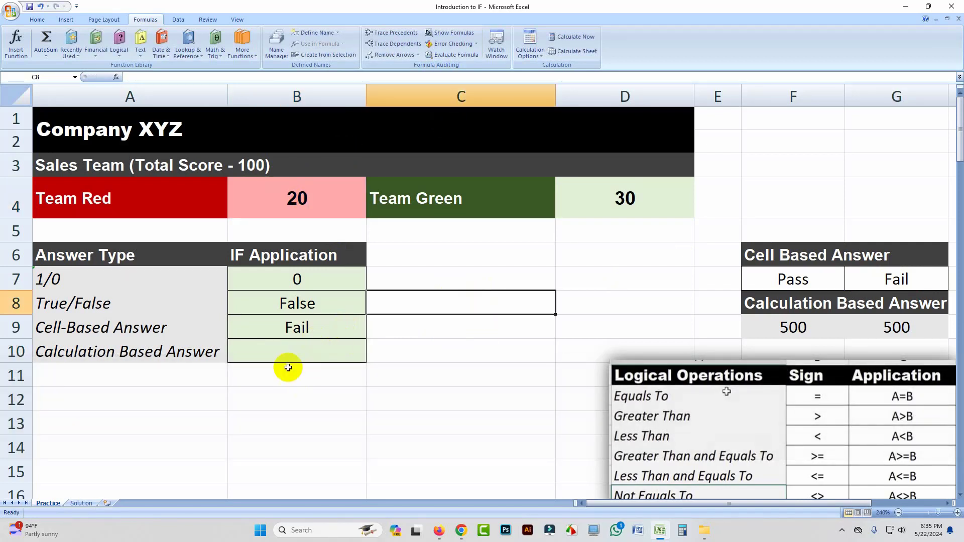
- Enter the formula =IF(D4>B4,F9+G9,F9) in cell B10 for the Calculation Based Answer type
{"action": "left_click", "coordinate": [297, 350]}
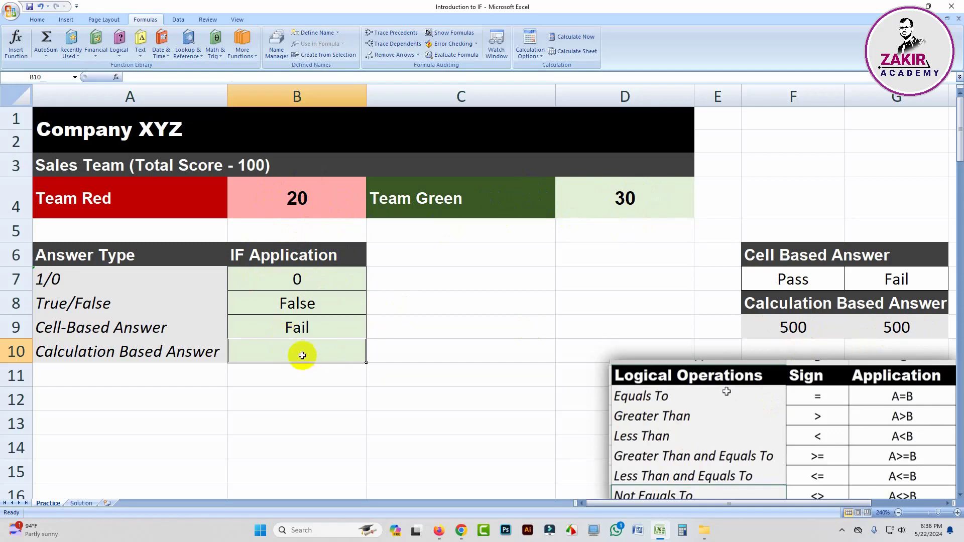
{"action": "type", "text": "=if"}
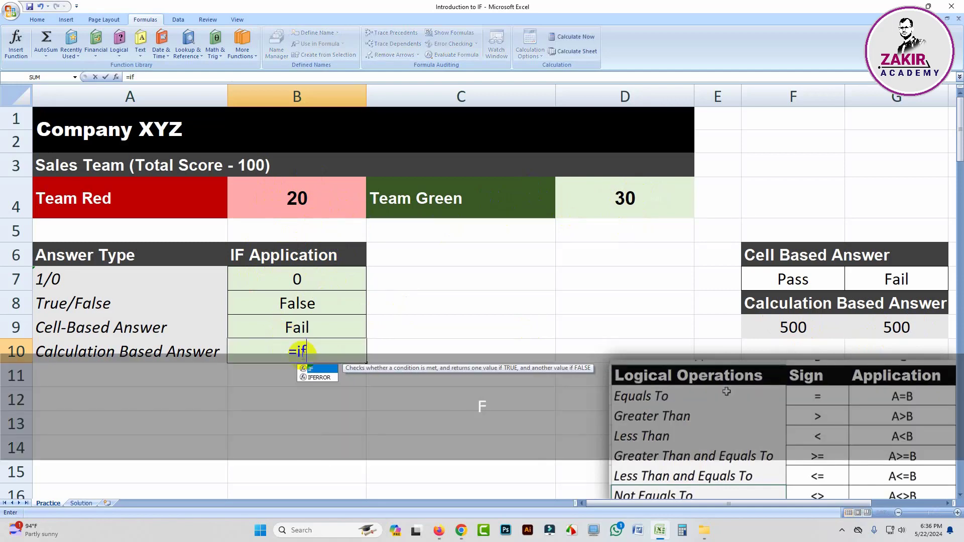
{"action": "key", "text": "Tab"}
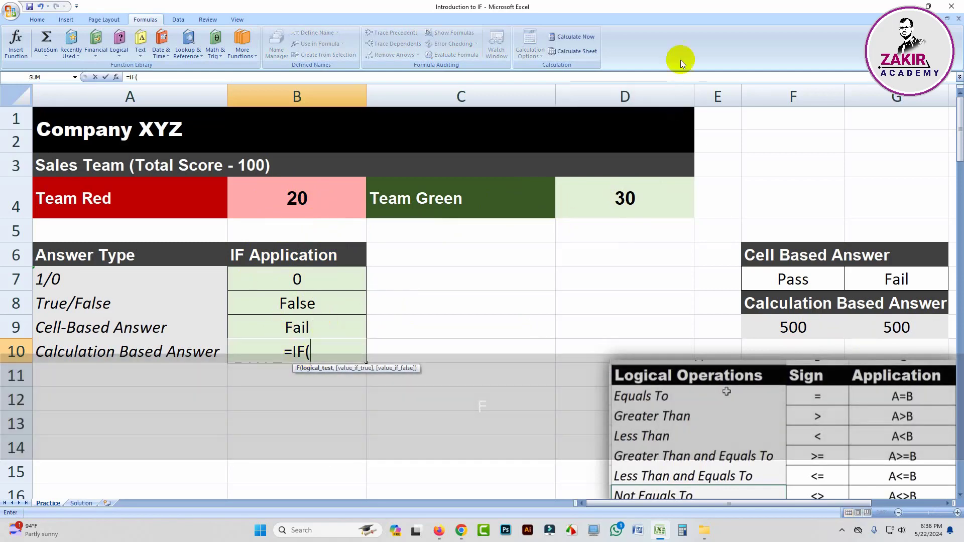
{"action": "left_click", "coordinate": [646, 198]}
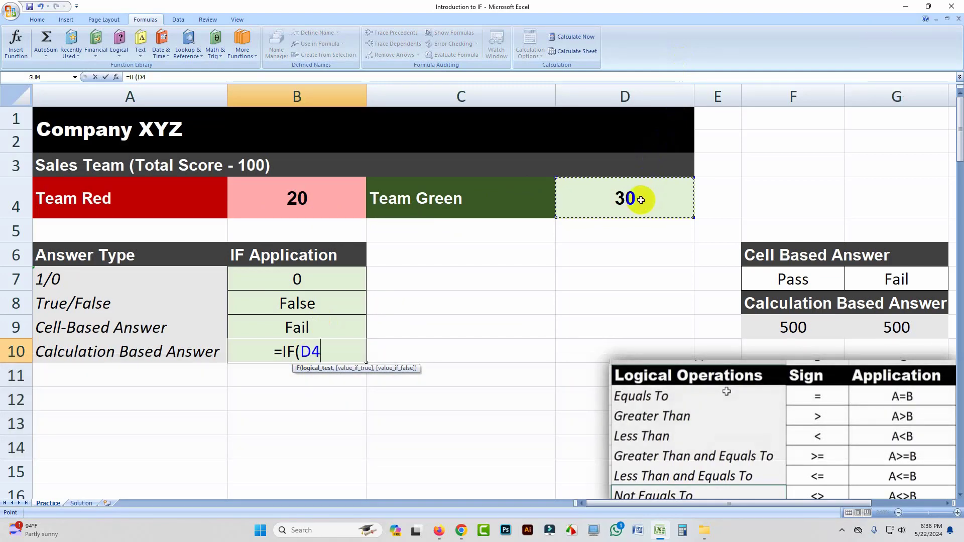
{"action": "type", "text": ">"}
{"action": "left_click", "coordinate": [314, 198]}
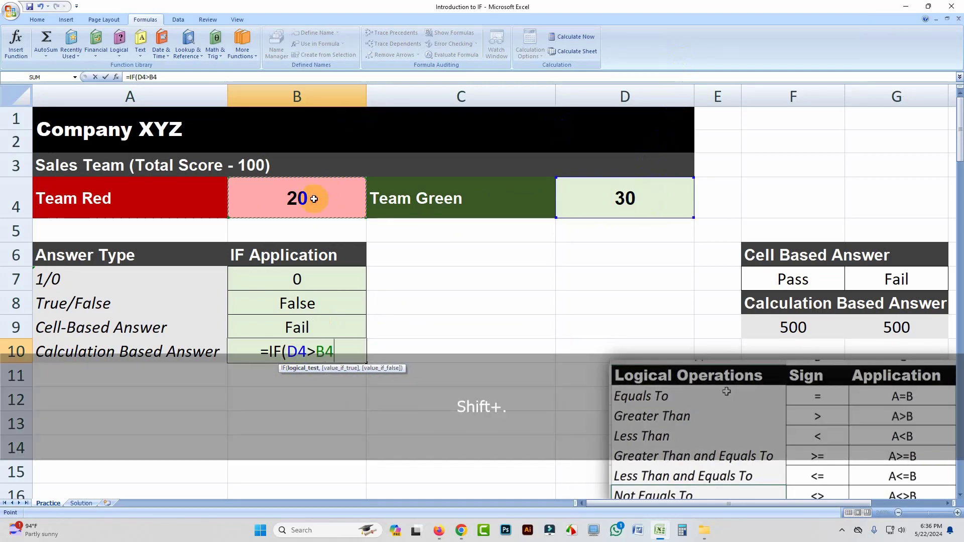
{"action": "type", "text": ","}
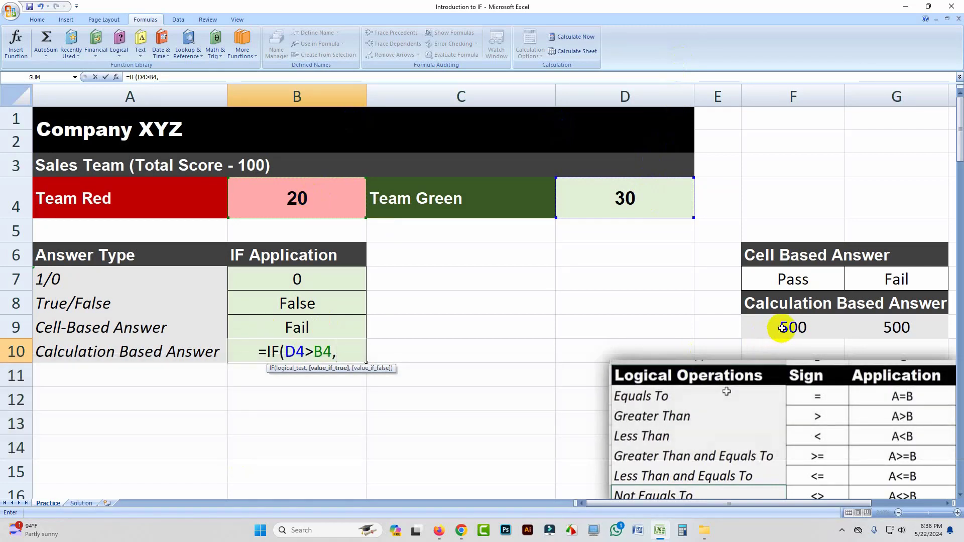
{"action": "left_click", "coordinate": [783, 332]}
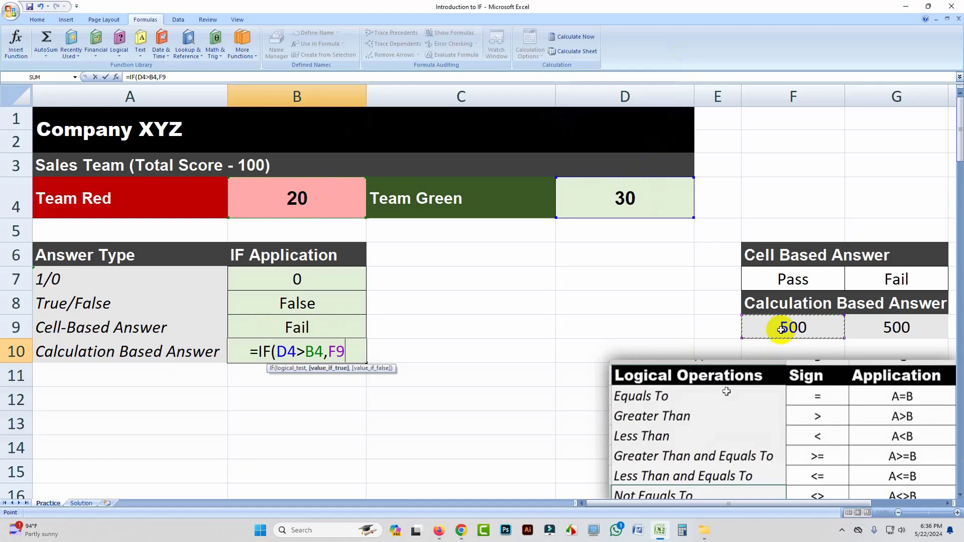
{"action": "key", "text": "KP_Add"}
{"action": "left_click", "coordinate": [872, 327]}
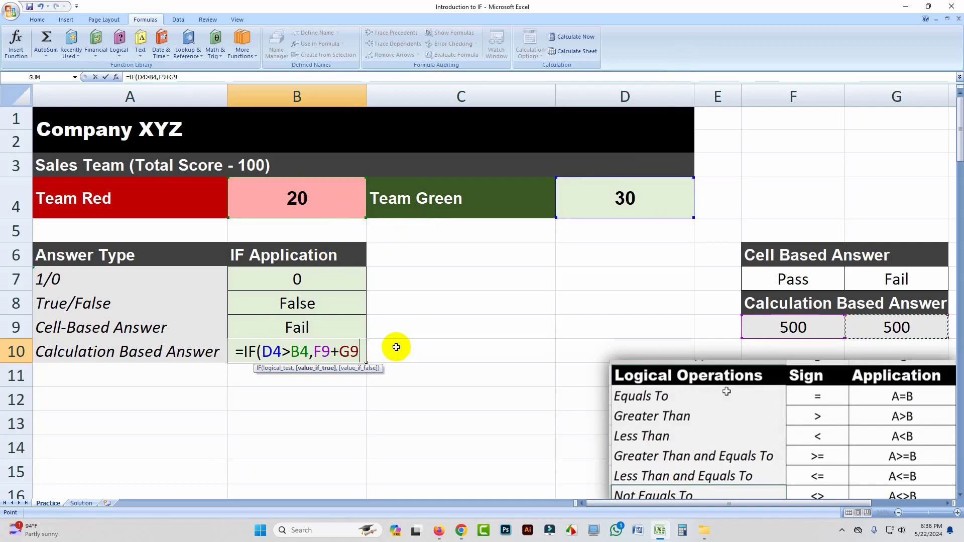
{"action": "type", "text": ","}
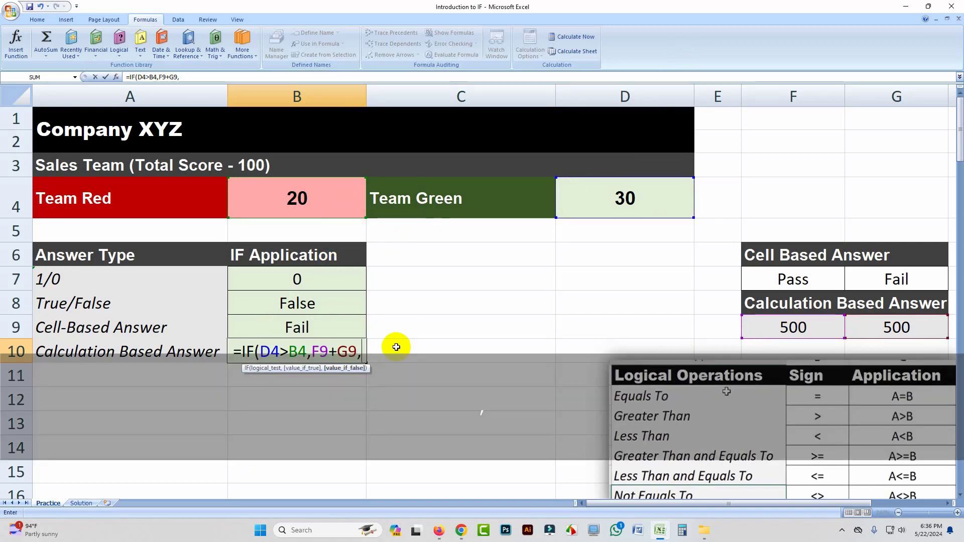
{"action": "left_click", "coordinate": [785, 329]}
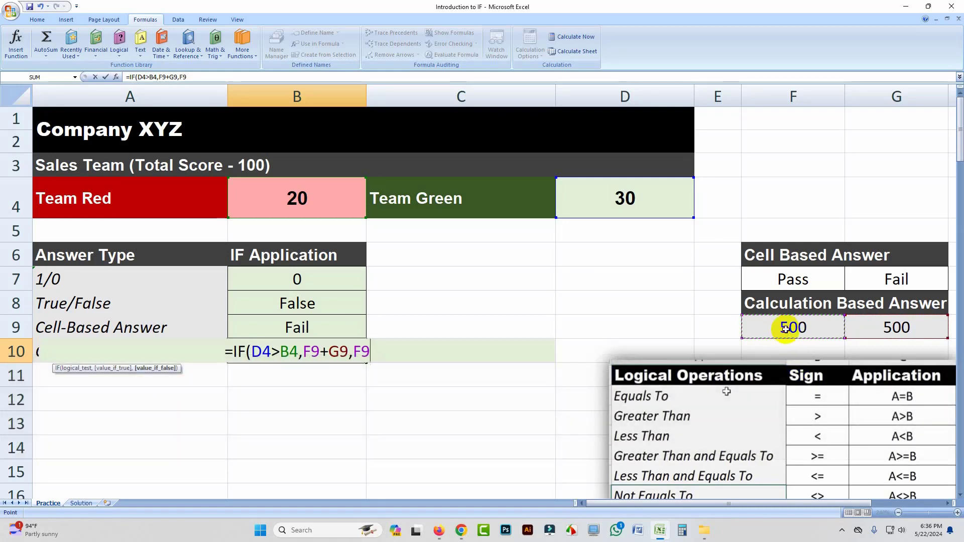
{"action": "type", "text": ")"}
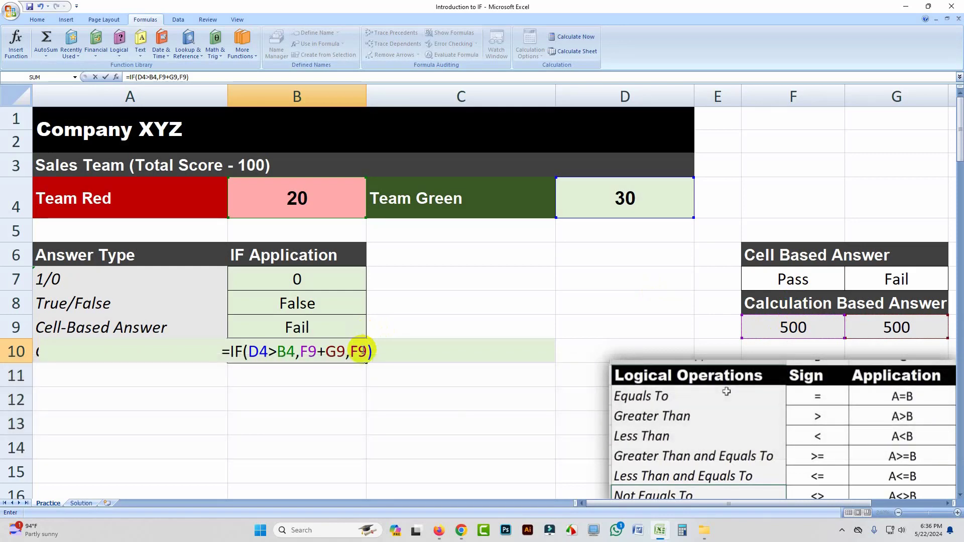
{"action": "key", "text": "Return"}
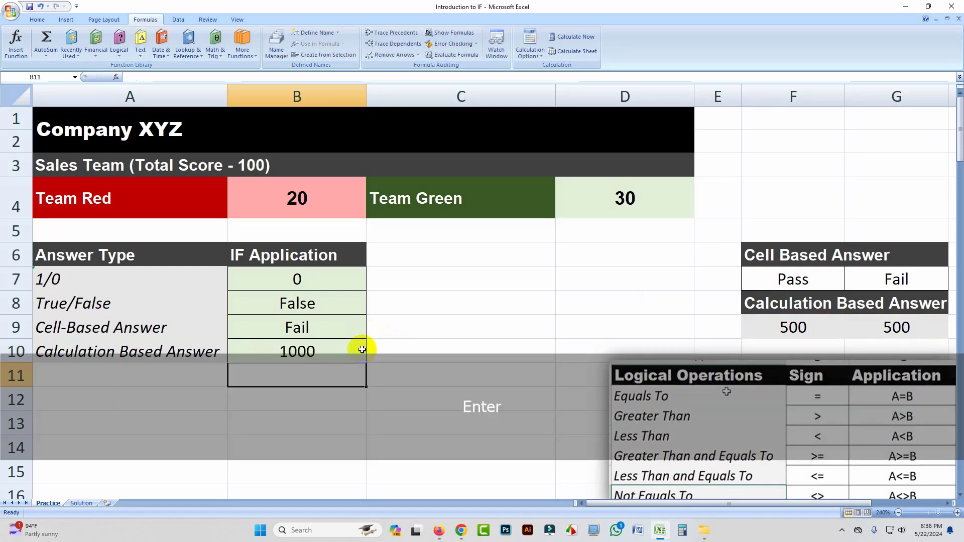
- Test the Calculation Based Answer formula by setting Team Red's score in B4 to 50, and set the score back to 20
{"action": "left_click", "coordinate": [316, 351]}
{"action": "left_click", "coordinate": [308, 198]}
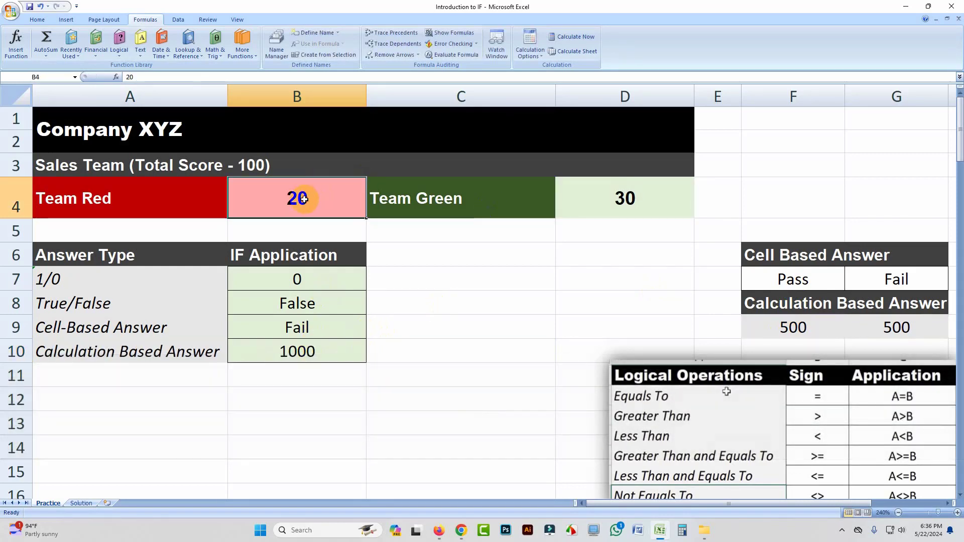
{"action": "type", "text": "5"}
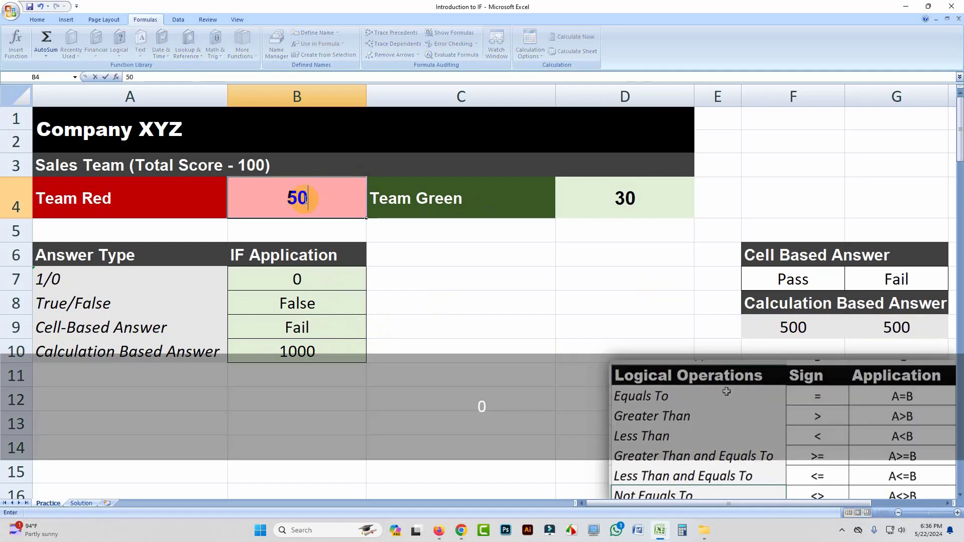
{"action": "left_click", "coordinate": [460, 308]}
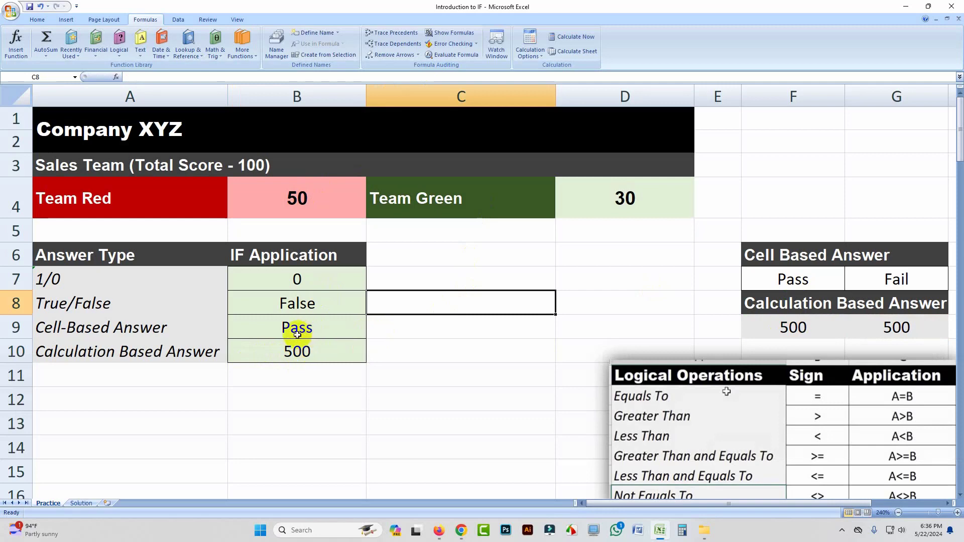
{"action": "left_click", "coordinate": [304, 196]}
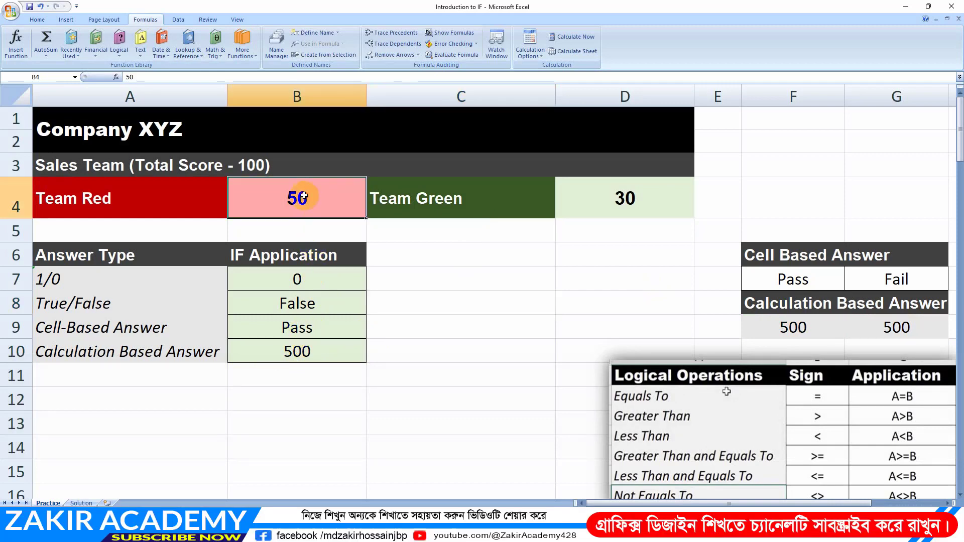
{"action": "type", "text": "20"}
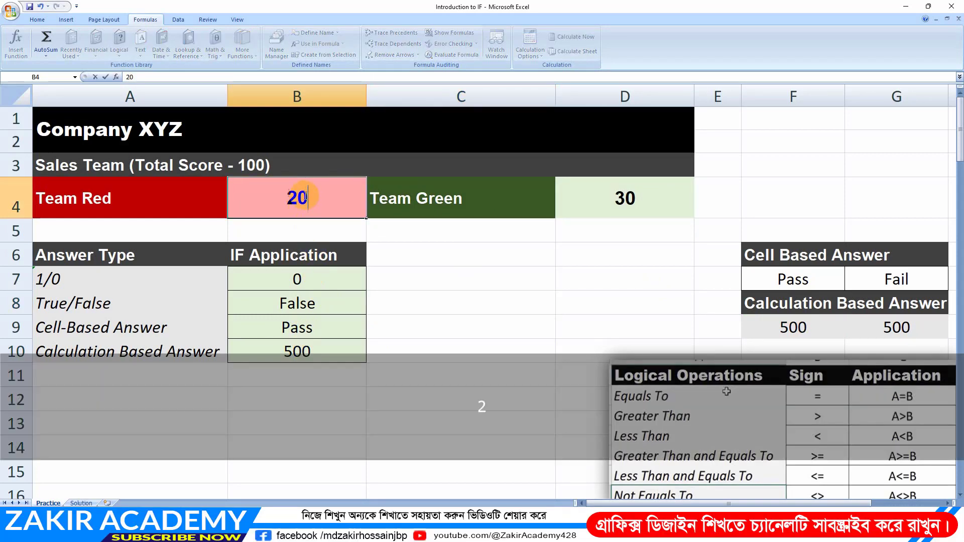
{"action": "left_click", "coordinate": [450, 321]}
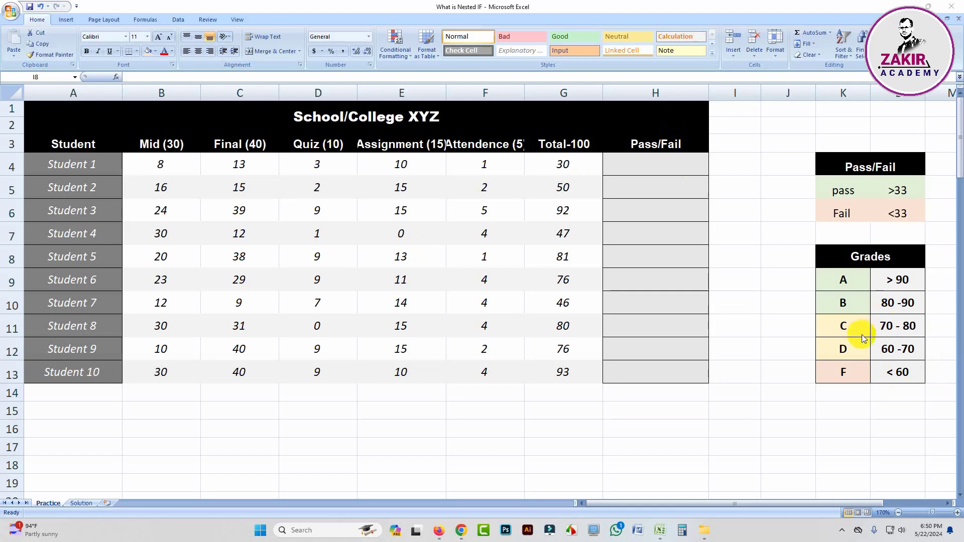
- Enter the formula =IF(G4>33,Pass) in cell H4 for Student 1's Pass/Fail result
{"action": "left_click", "coordinate": [659, 170]}
{"action": "type", "text": "=if"}
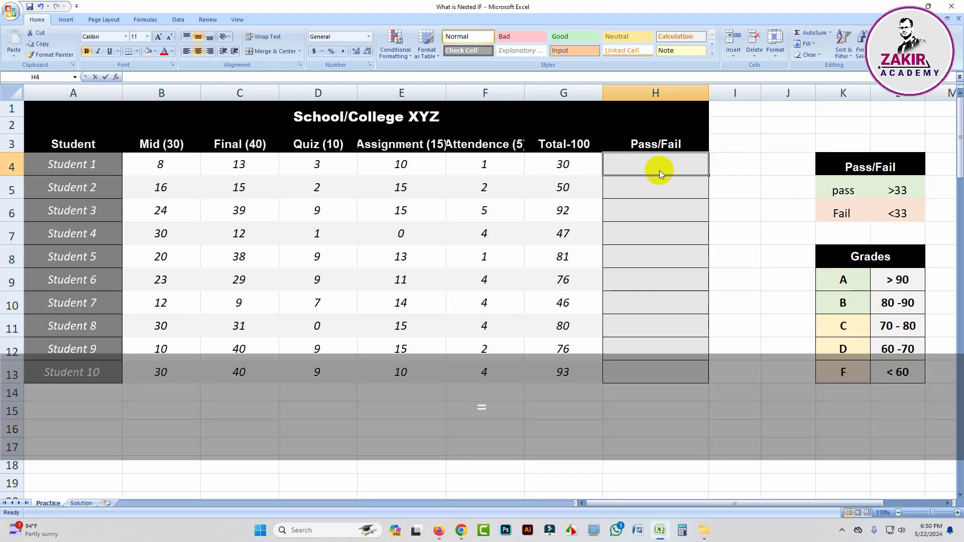
{"action": "key", "text": "Tab"}
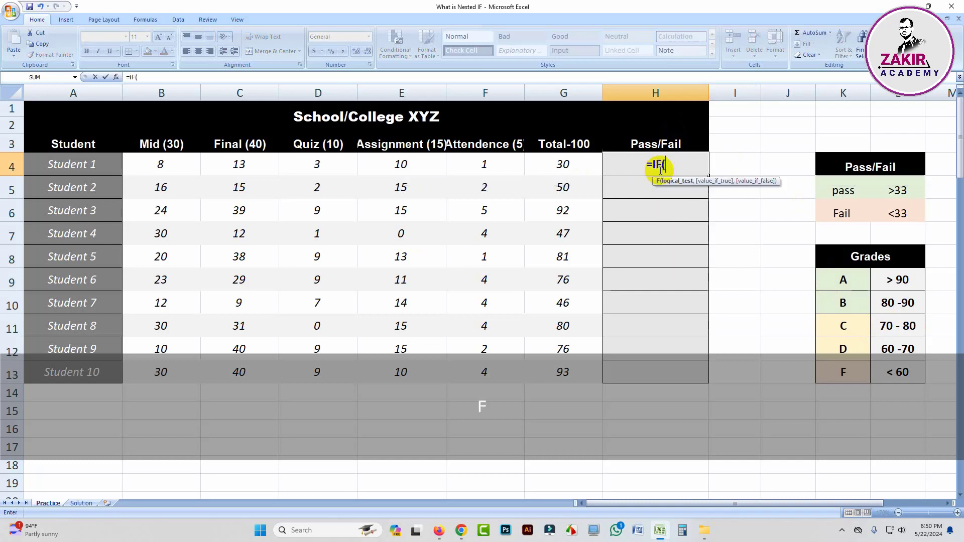
{"action": "left_click", "coordinate": [563, 165]}
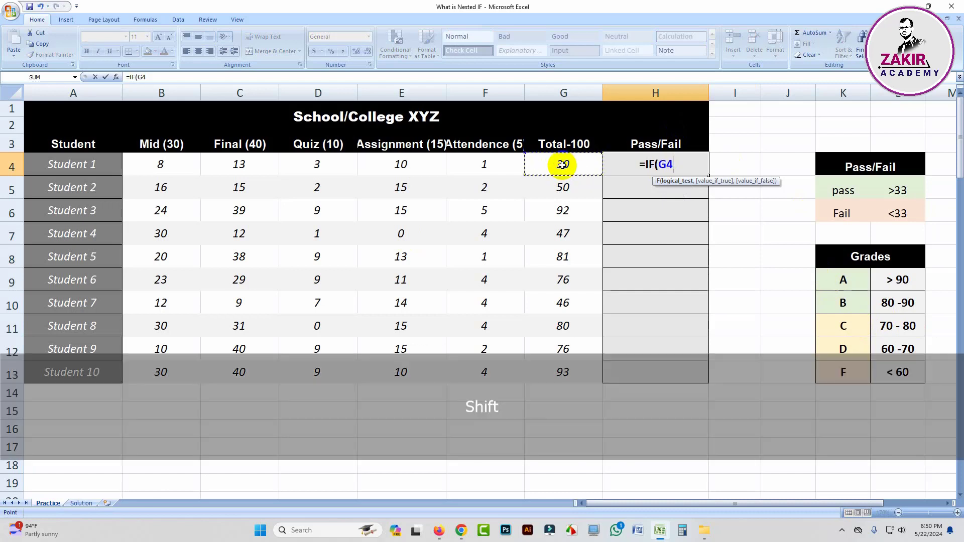
{"action": "type", "text": ">"}
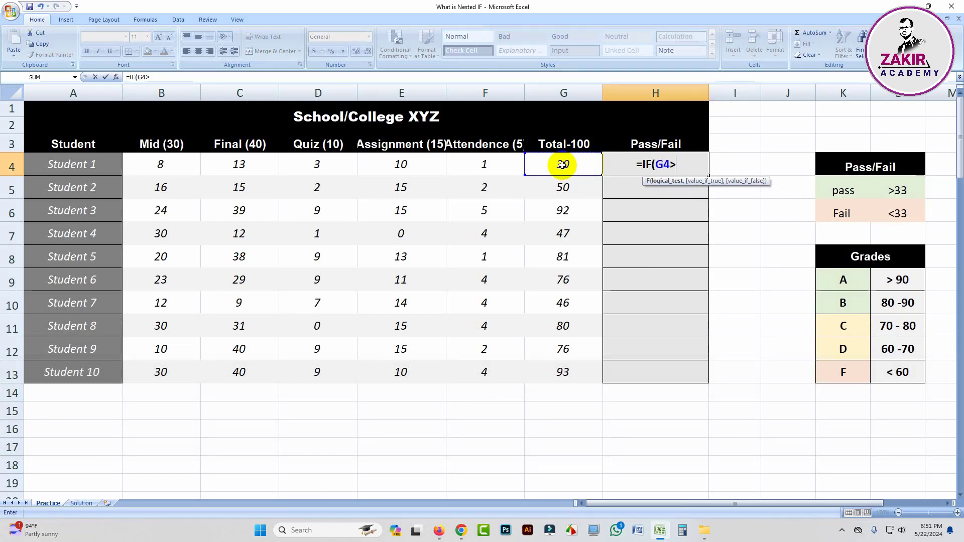
{"action": "type", "text": "33"}
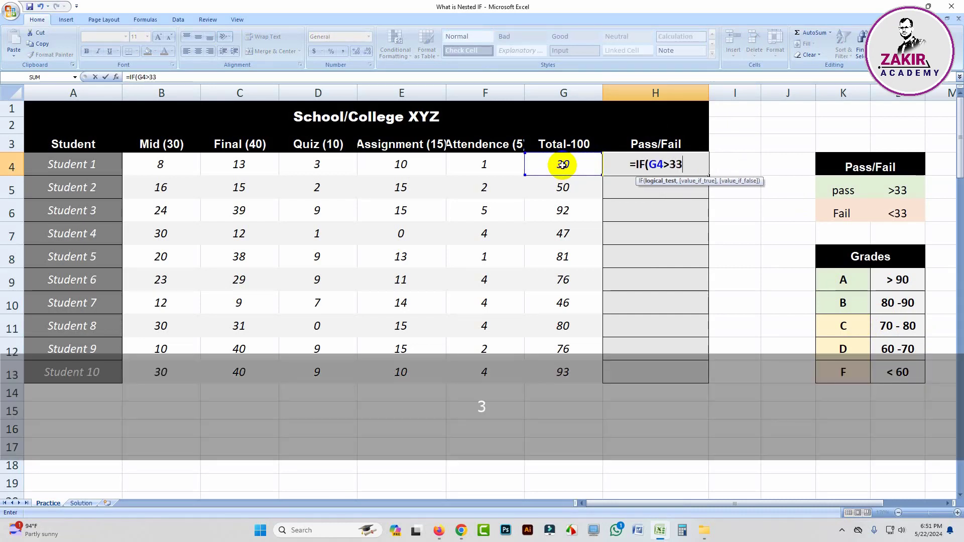
{"action": "type", "text": ","}
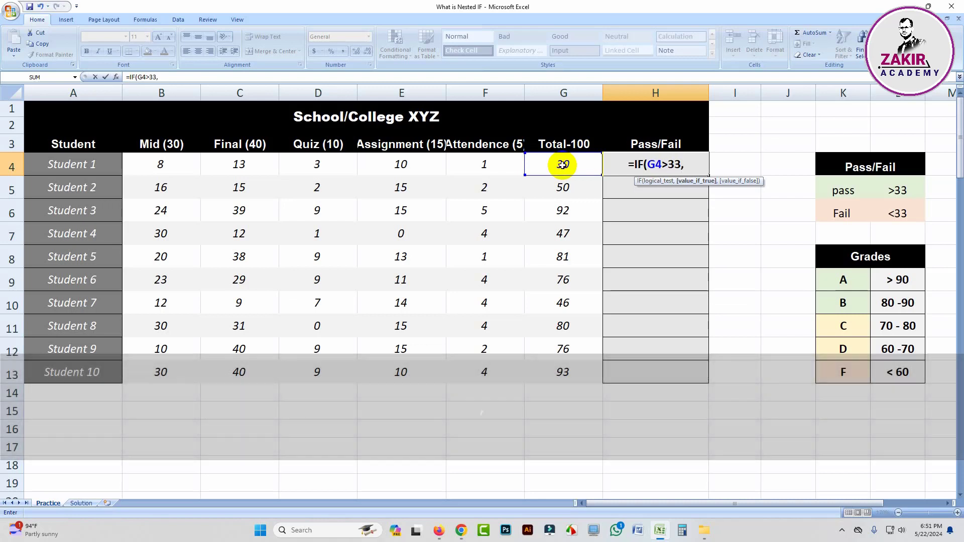
{"action": "type", "text": "Pass"}
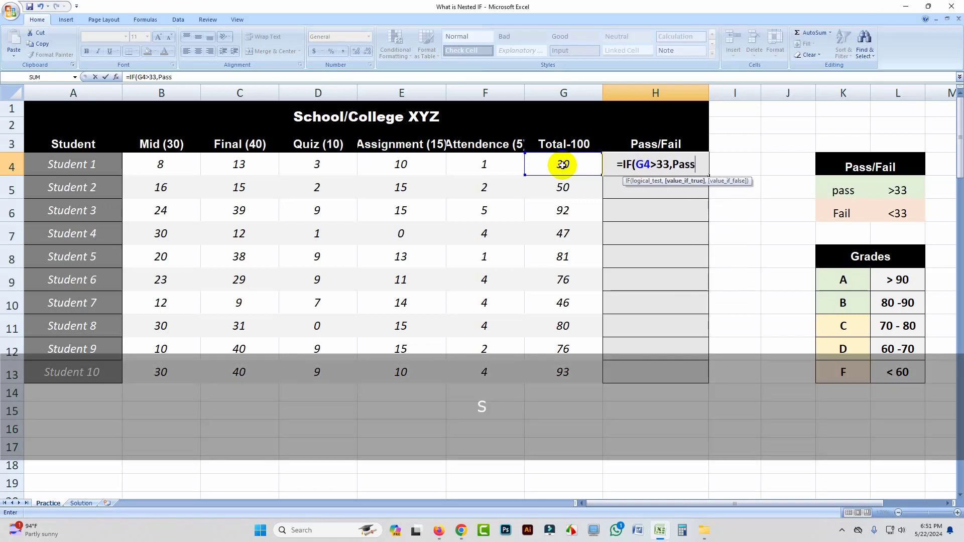
{"action": "key", "text": "Left"}
{"action": "key", "text": "Left"}
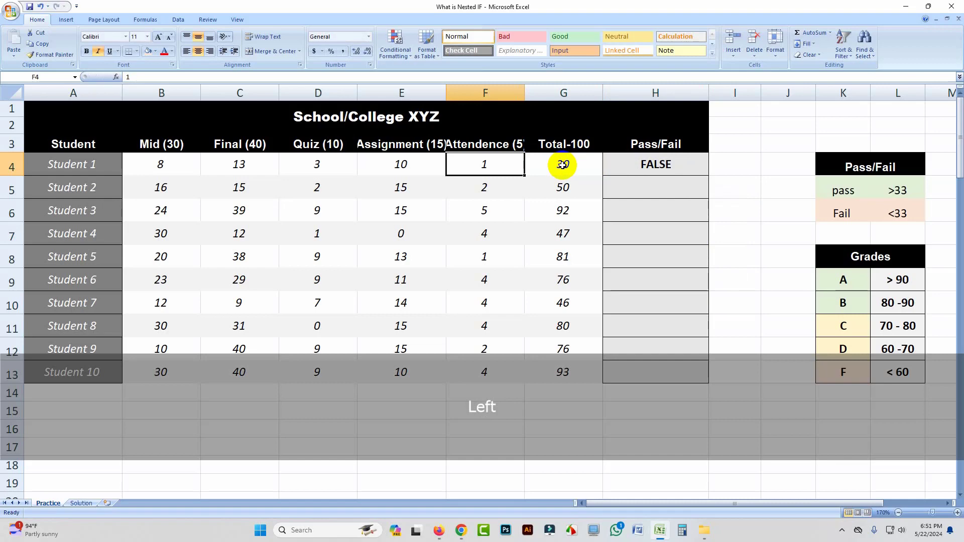
- Correct the formula in H4 to =IF(G4>33,"Pass","Fail") and fill it down through H13 for all students
{"action": "double_click", "coordinate": [670, 164]}
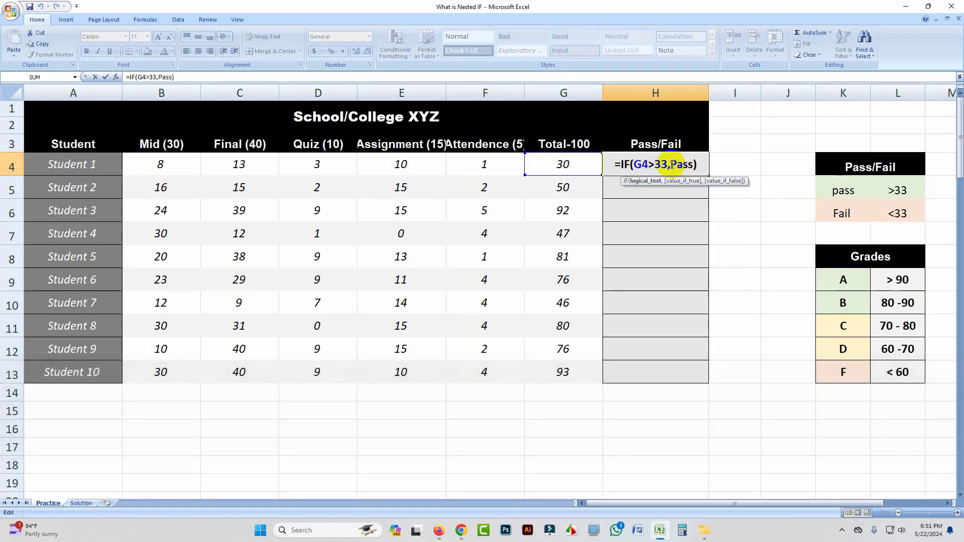
{"action": "left_click", "coordinate": [672, 165]}
{"action": "type", "text": "\""}
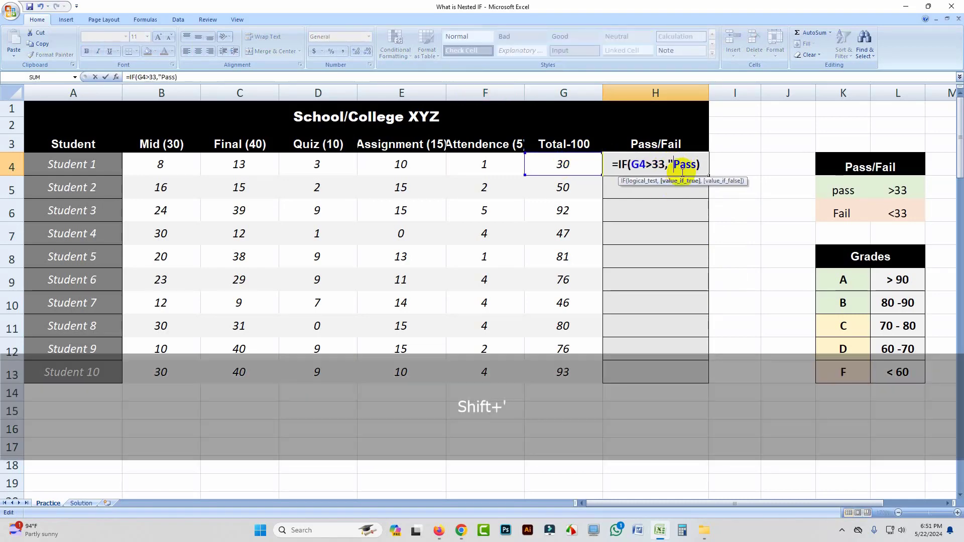
{"action": "left_click", "coordinate": [699, 165]}
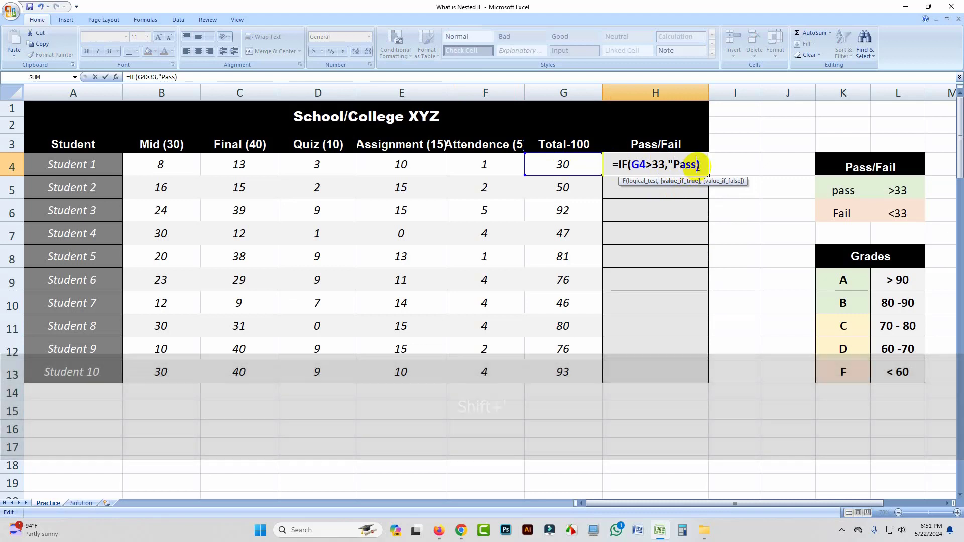
{"action": "type", "text": "\","}
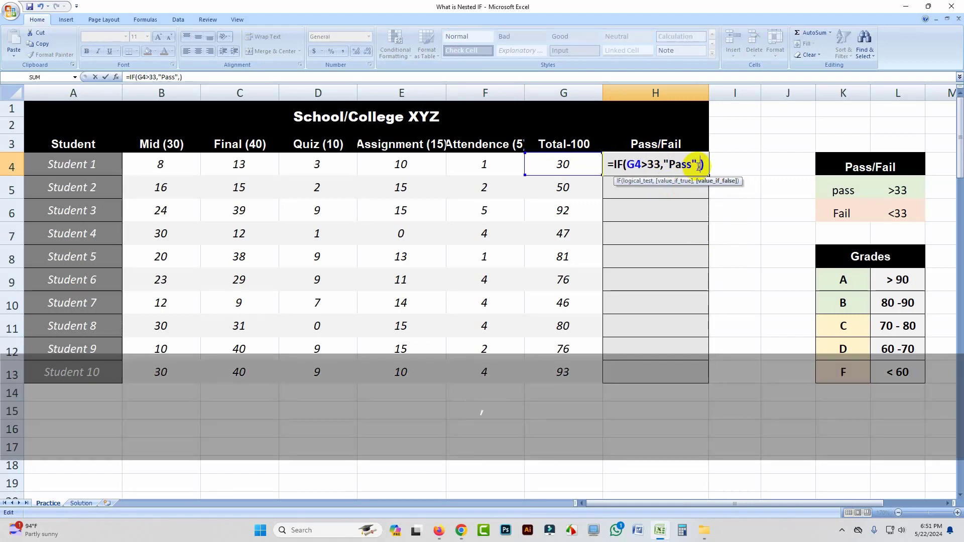
{"action": "type", "text": "\"F"}
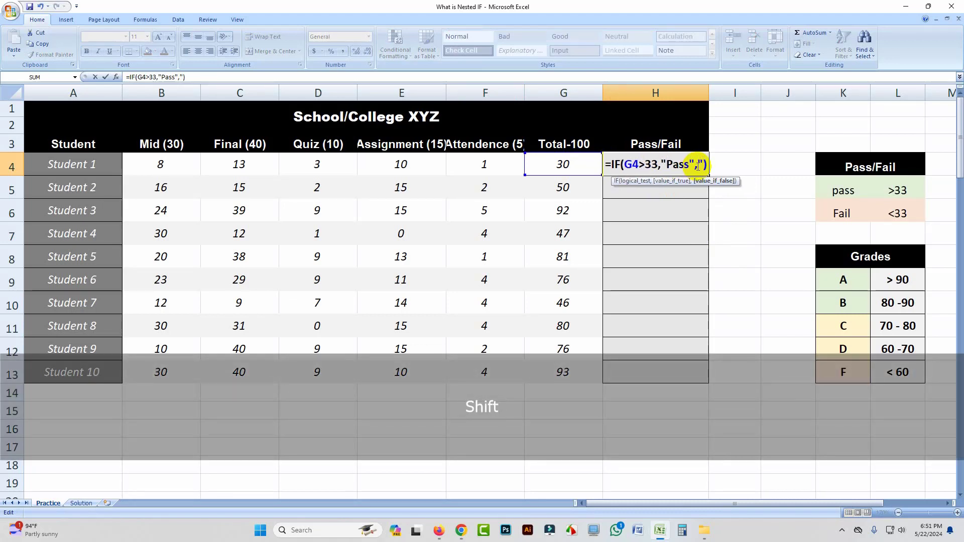
{"action": "type", "text": "ail\""}
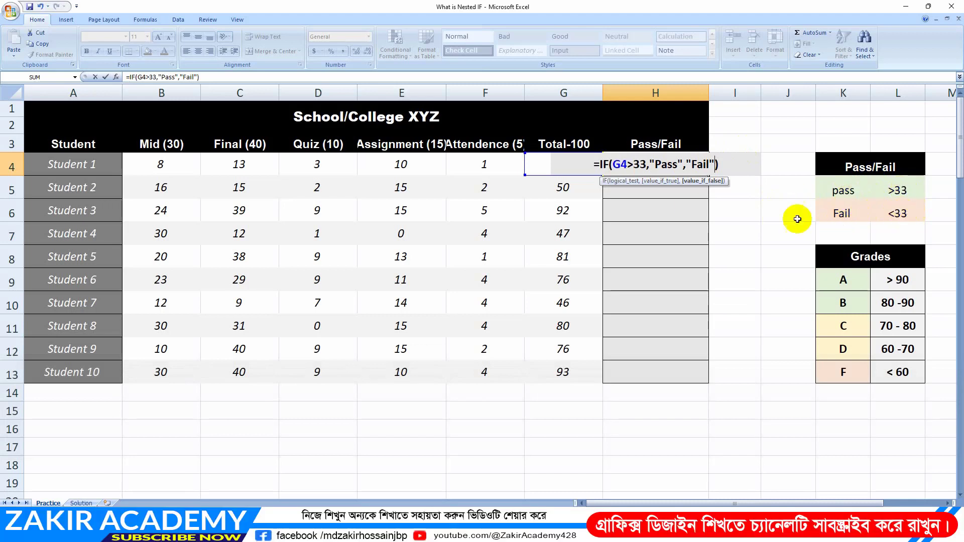
{"action": "key", "text": "Return"}
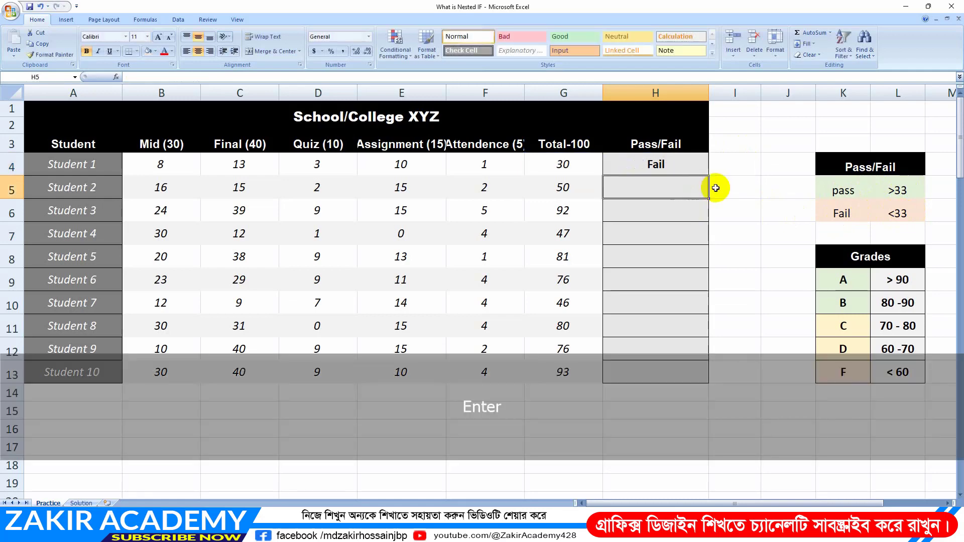
{"action": "left_click", "coordinate": [641, 162]}
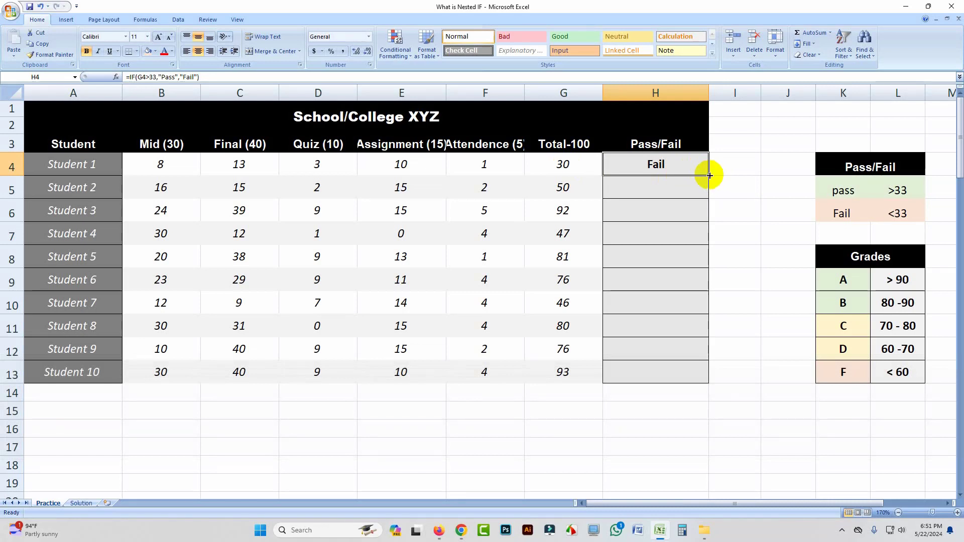
{"action": "left_click_drag", "start_coordinate": [708, 175], "coordinate": [711, 382]}
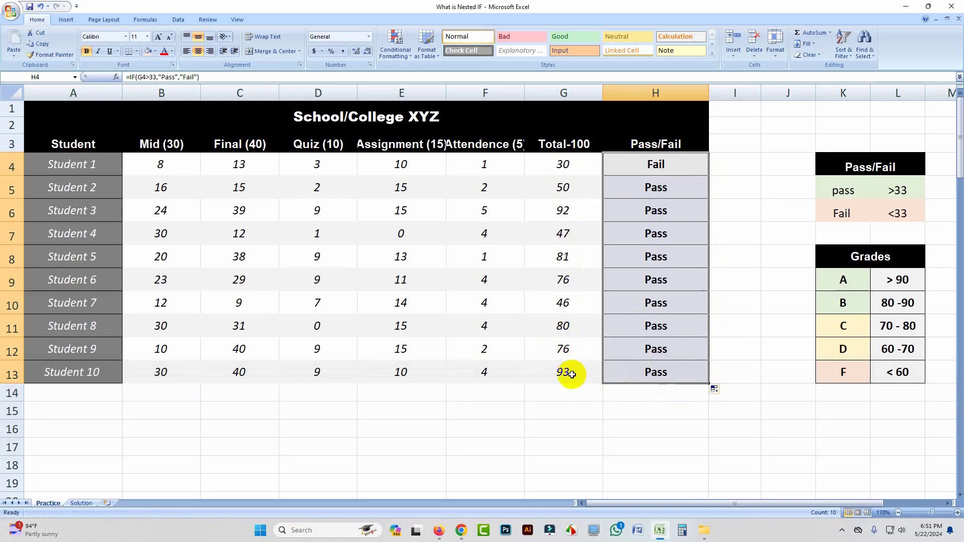
- Check Student 1's total and Pass/Fail formula, and clear all results in the Pass/Fail column, H4:H13
{"action": "left_click", "coordinate": [576, 164]}
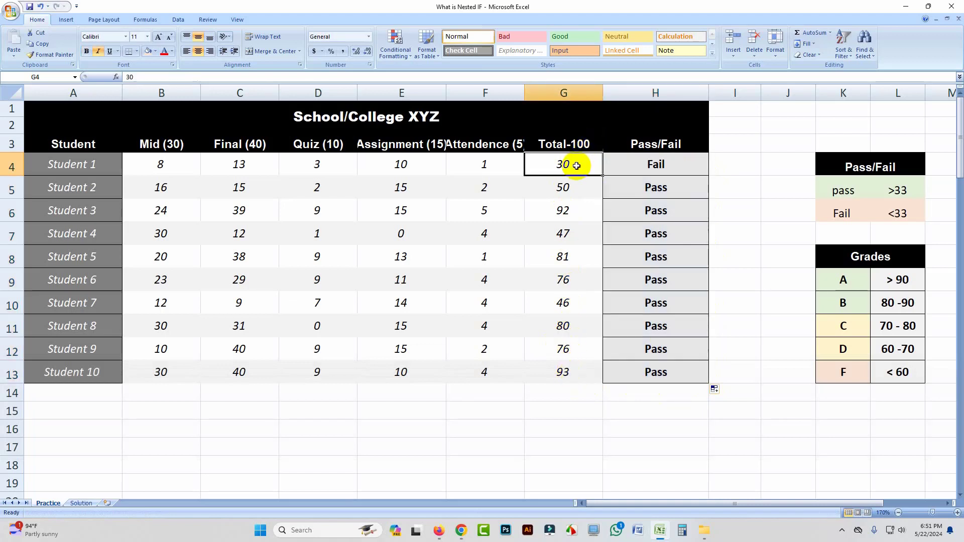
{"action": "left_click", "coordinate": [681, 165]}
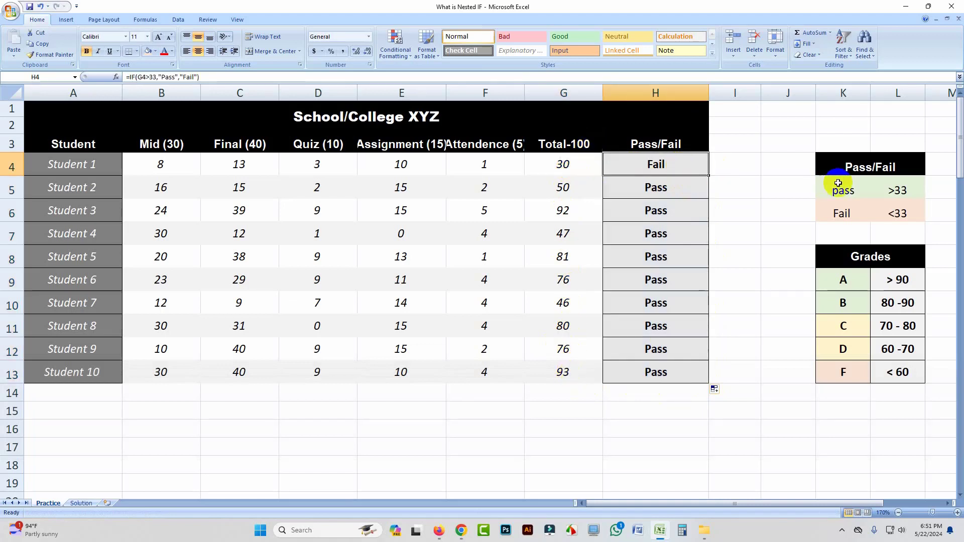
{"action": "left_click_drag", "start_coordinate": [688, 170], "coordinate": [681, 364]}
{"action": "key", "text": "Delete"}
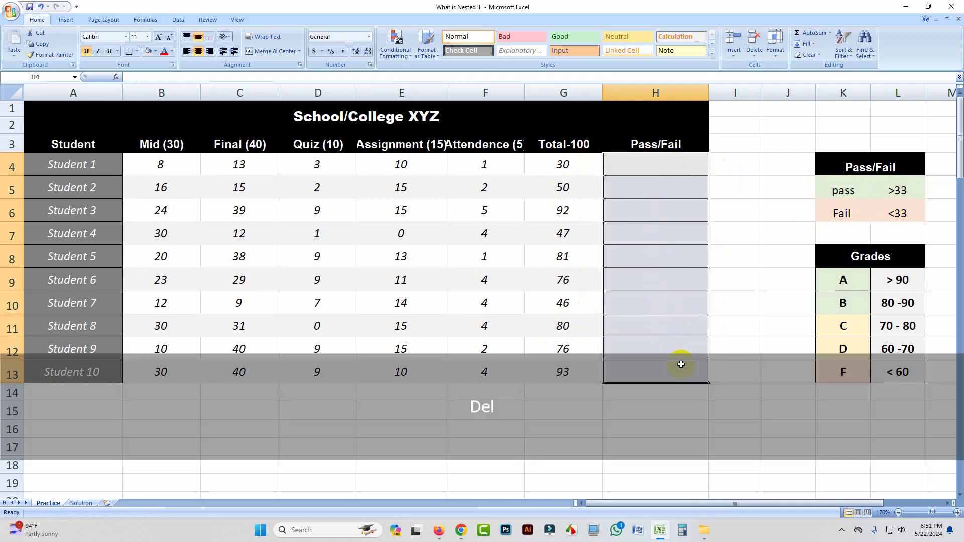
{"action": "left_click", "coordinate": [768, 355]}
- Examine the Grades table's letters A to F and the score range that belongs to each grade
{"action": "left_click", "coordinate": [834, 281]}
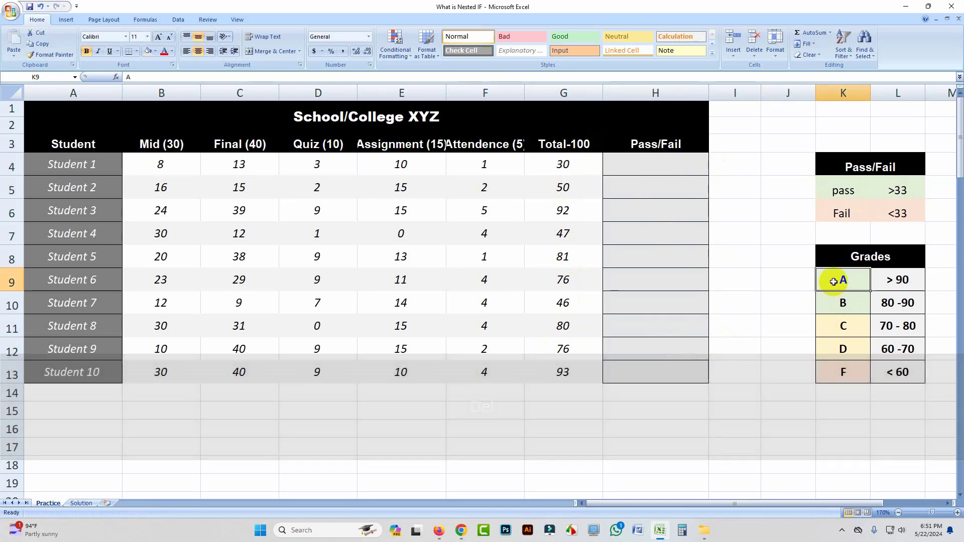
{"action": "left_click", "coordinate": [848, 302]}
{"action": "left_click", "coordinate": [894, 303]}
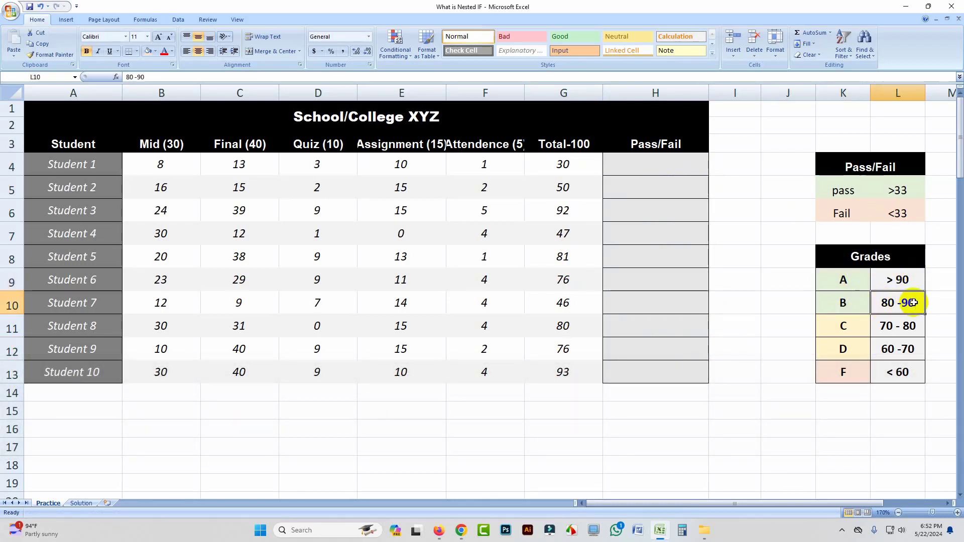
{"action": "left_click", "coordinate": [842, 326]}
{"action": "left_click", "coordinate": [886, 326]}
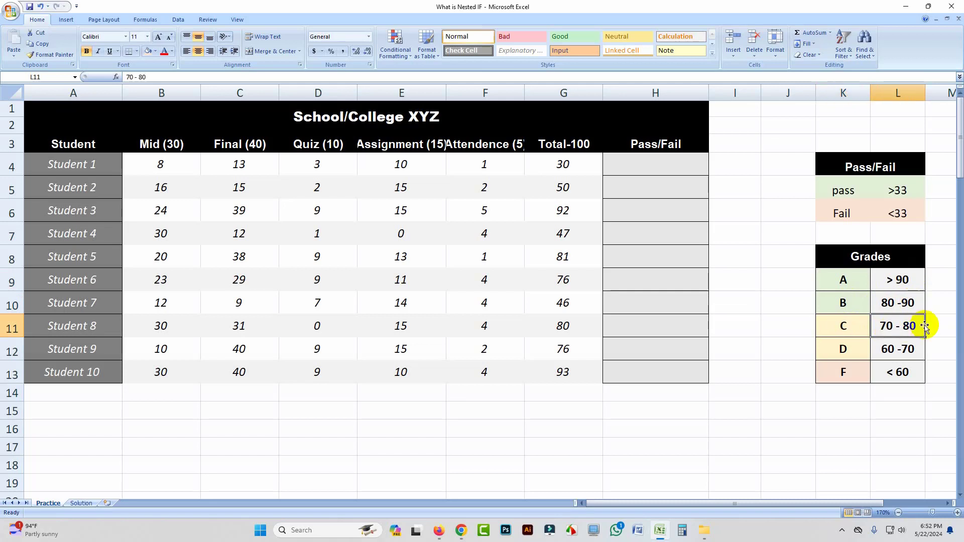
{"action": "left_click", "coordinate": [844, 350]}
{"action": "left_click", "coordinate": [886, 349]}
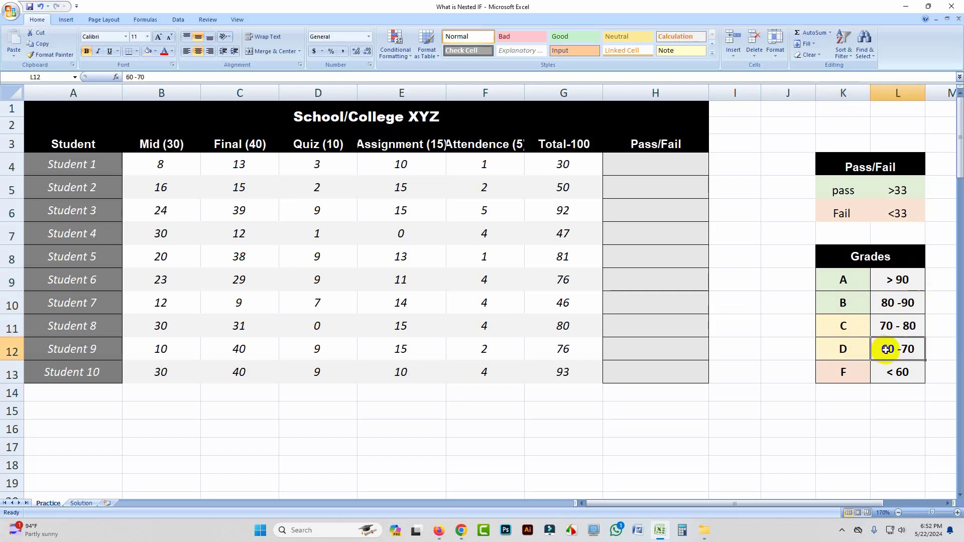
{"action": "left_click", "coordinate": [847, 372]}
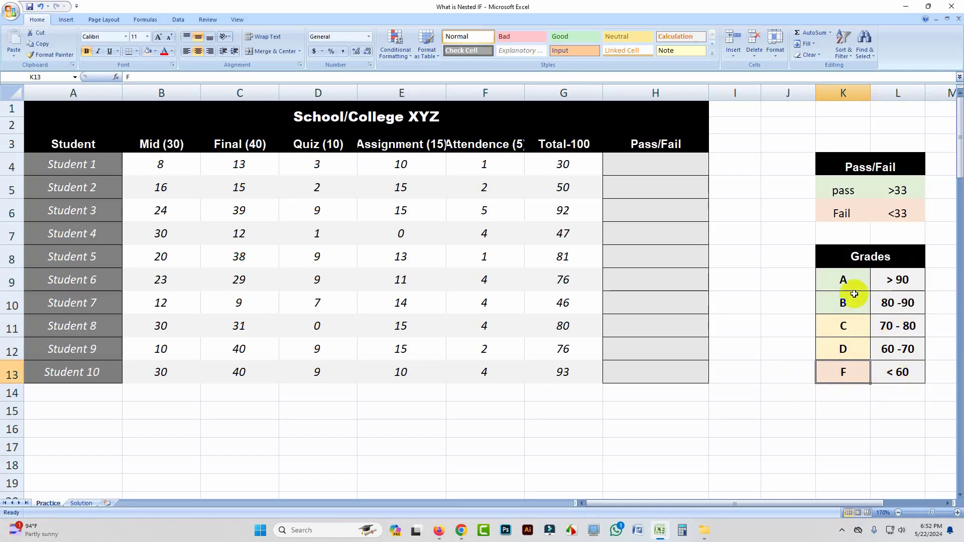
{"action": "left_click", "coordinate": [841, 280]}
- Begin a nested IF formula in H4 with =IF(G4>90,"A", to give grade A for totals above 90
{"action": "left_click", "coordinate": [632, 165]}
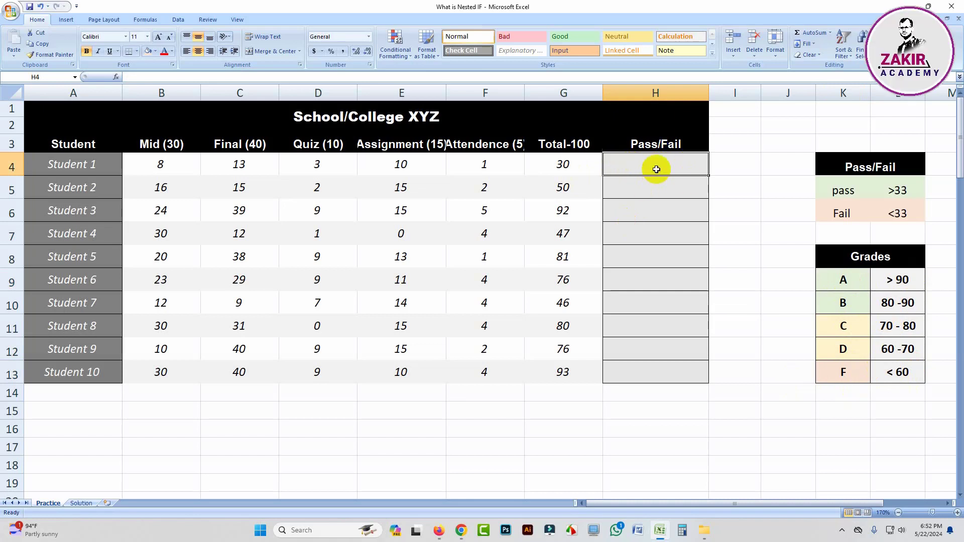
{"action": "type", "text": "=if"}
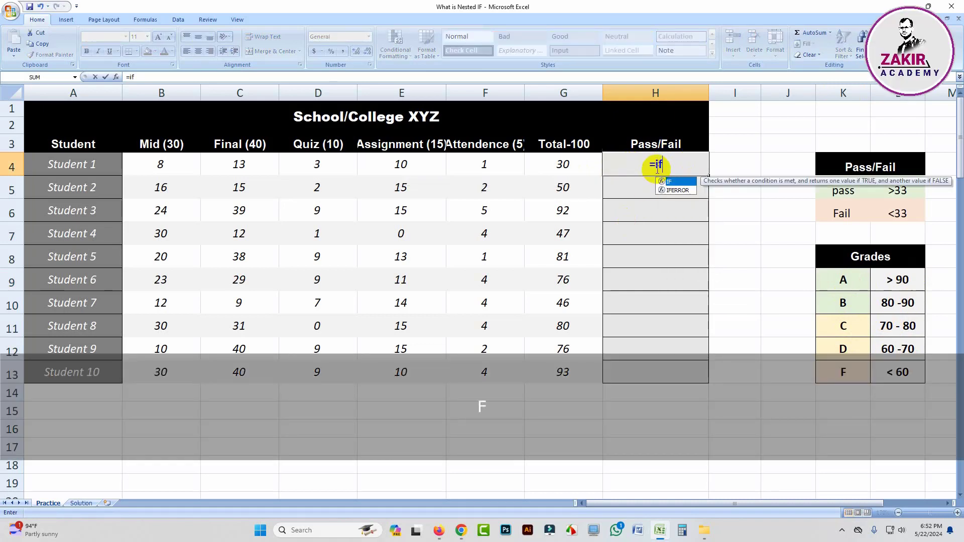
{"action": "key", "text": "Tab"}
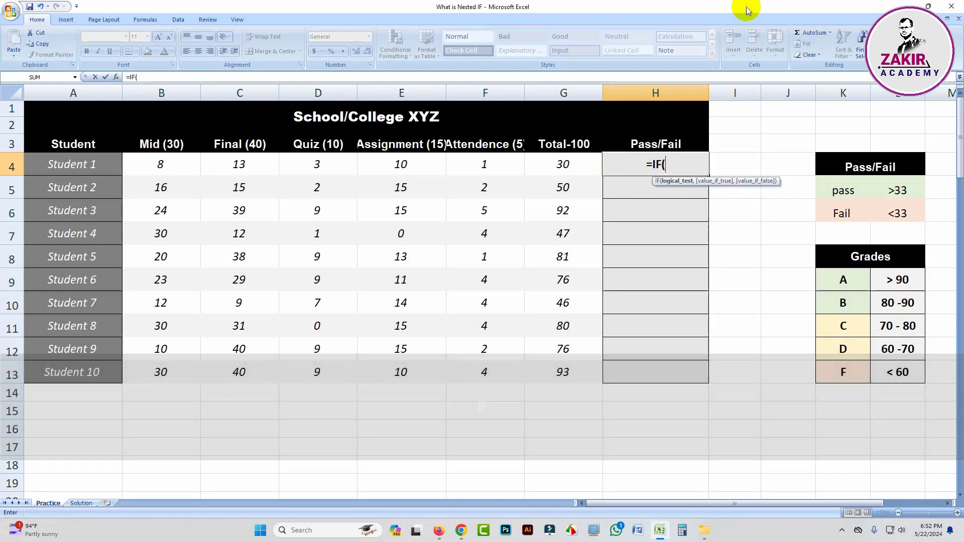
{"action": "left_click", "coordinate": [562, 166]}
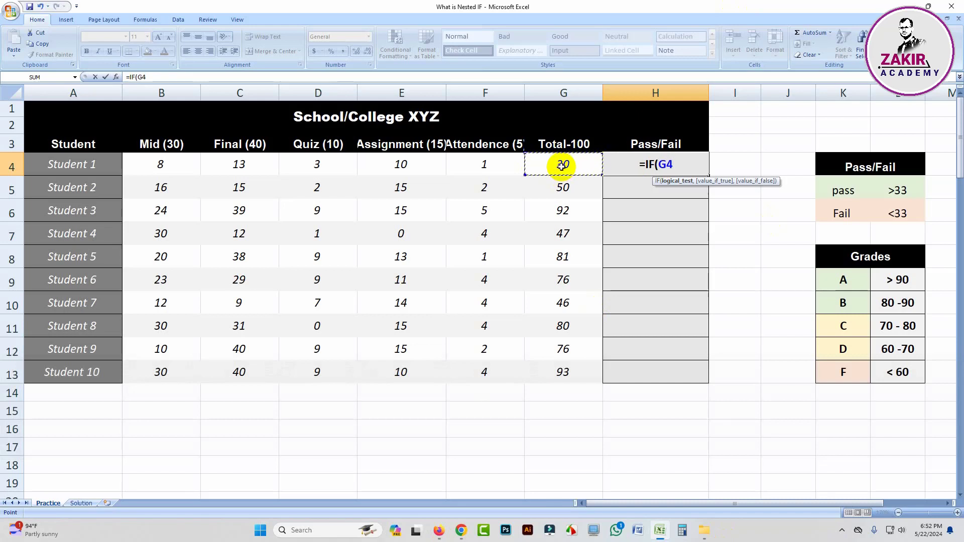
{"action": "type", "text": ">="}
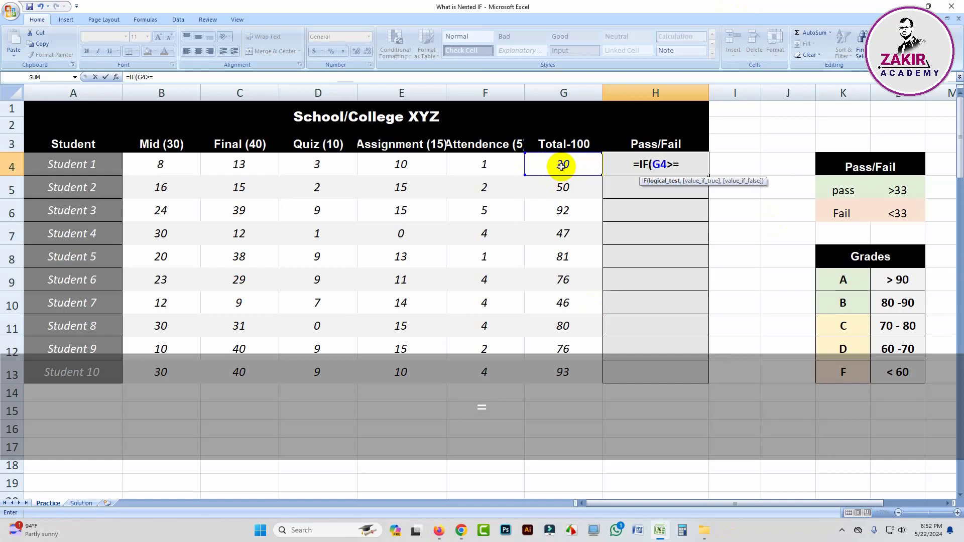
{"action": "key", "text": "BackSpace"}
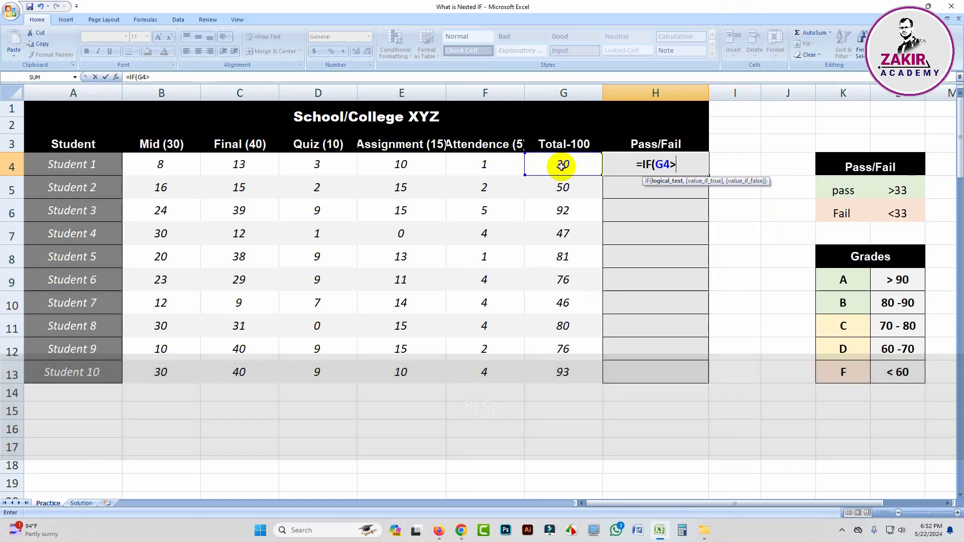
{"action": "type", "text": "90"}
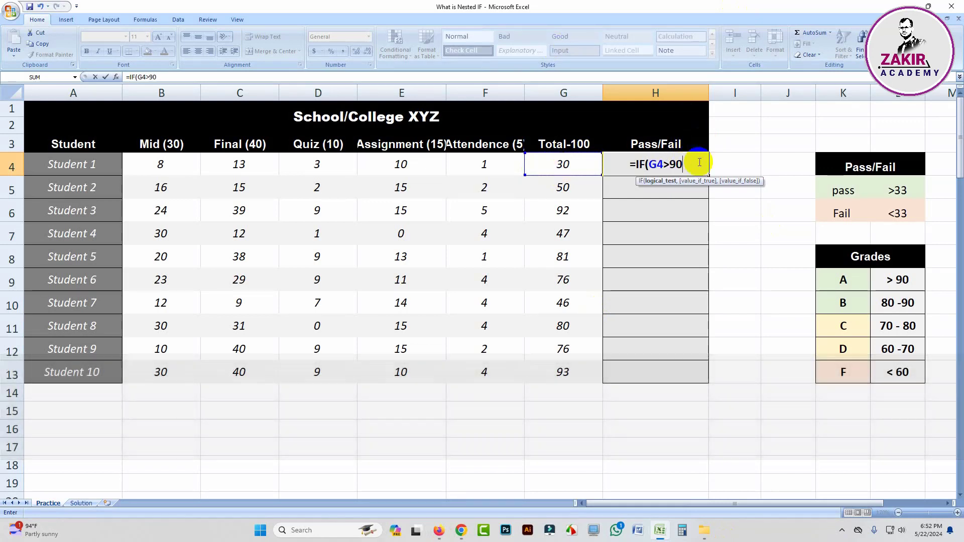
{"action": "type", "text": ","}
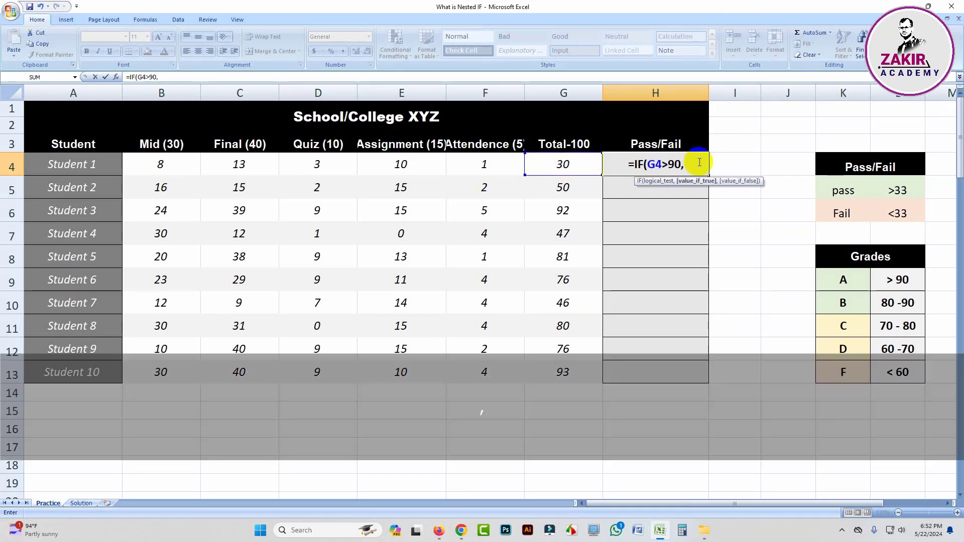
{"action": "type", "text": "\""}
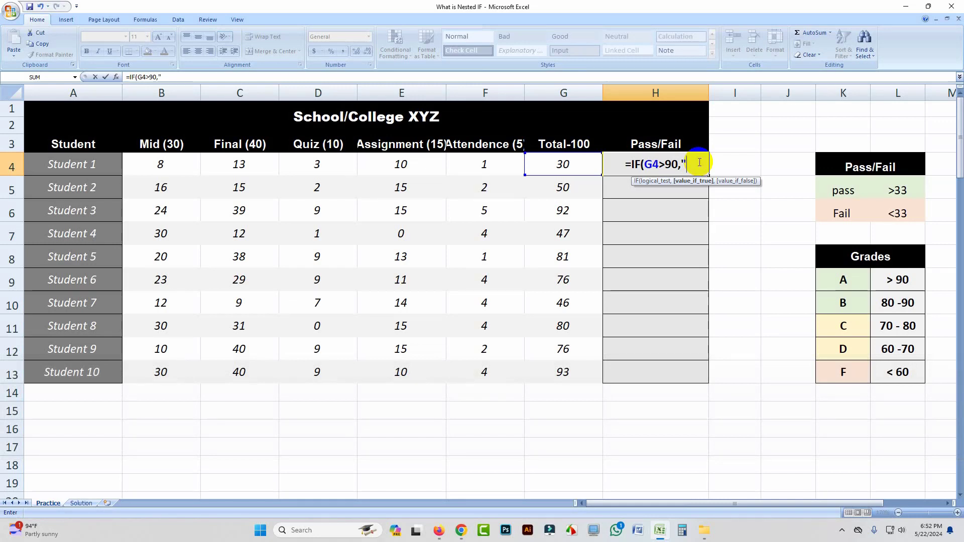
{"action": "type", "text": "A\""}
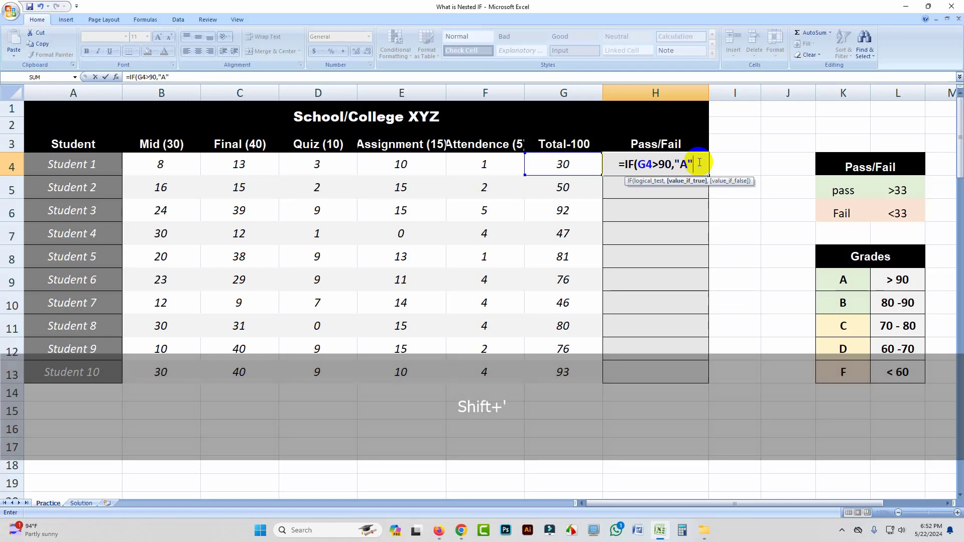
{"action": "type", "text": ","}
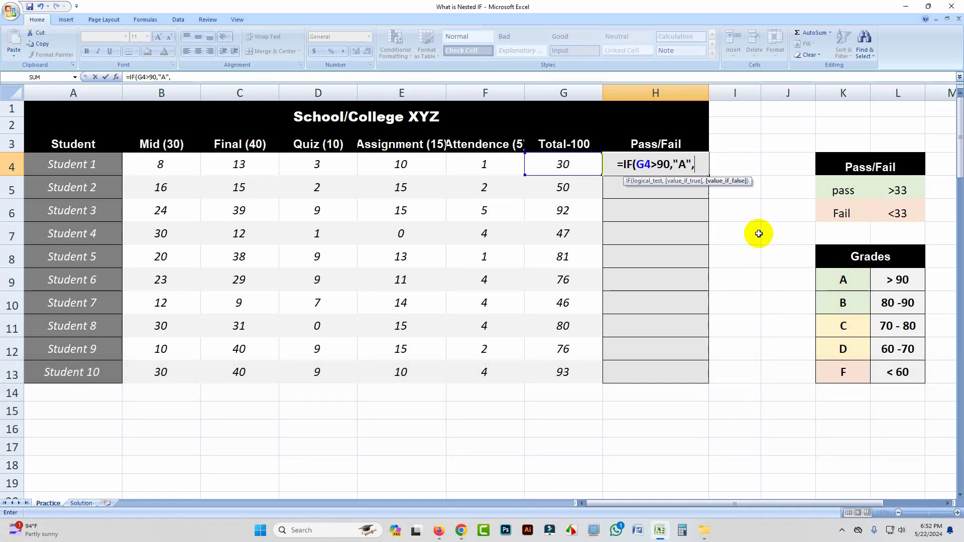
- Continue the H4 formula with a nested IF(G4>=80,"B", as the value if false
{"action": "type", "text": "IF("}
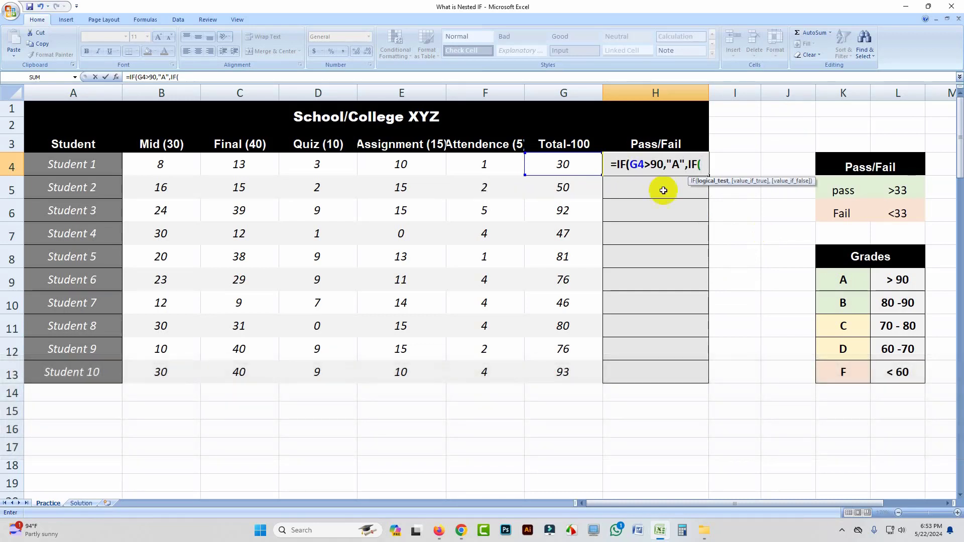
{"action": "left_click", "coordinate": [563, 165]}
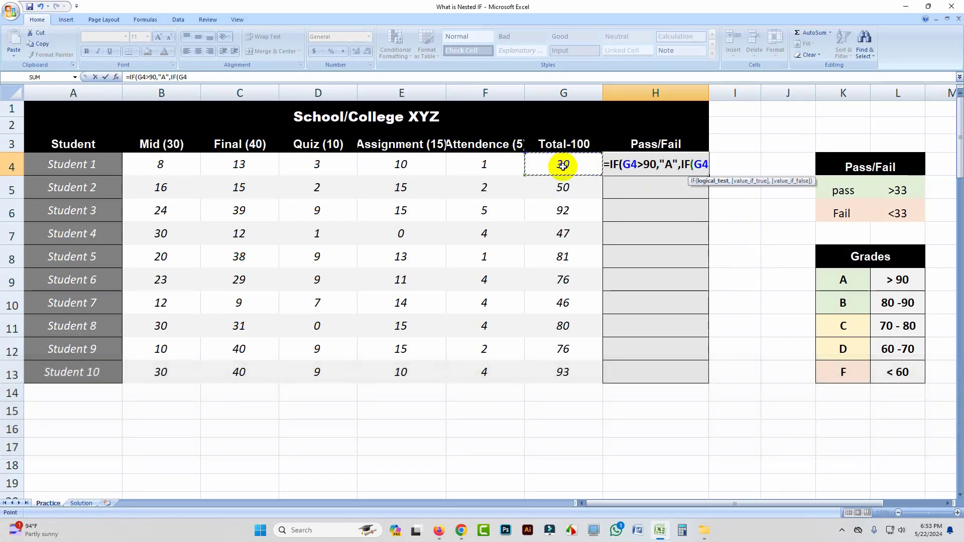
{"action": "type", "text": ">"}
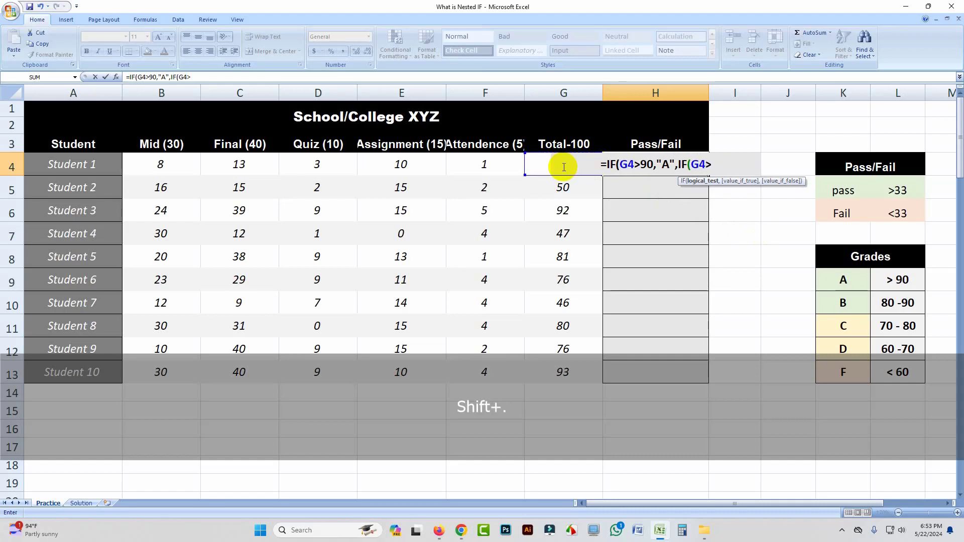
{"action": "type", "text": "="}
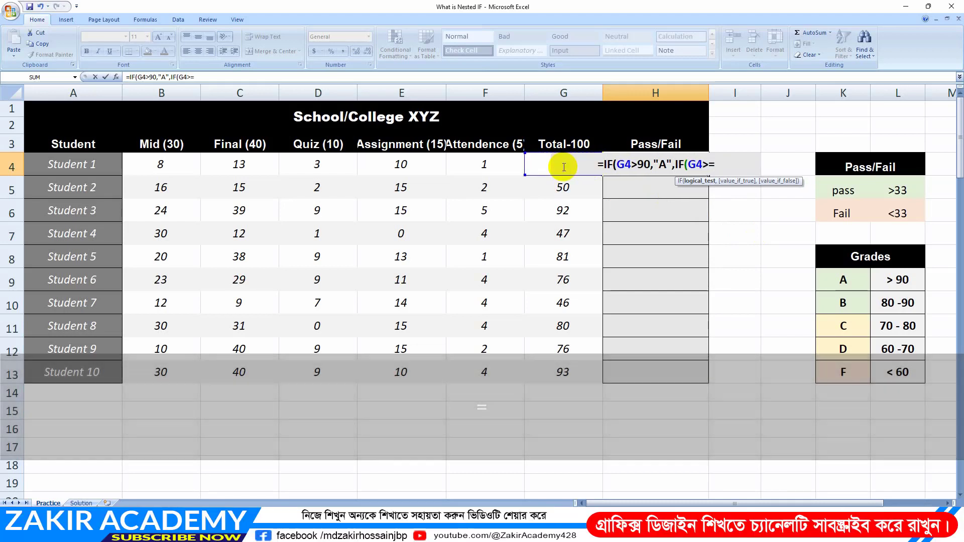
{"action": "type", "text": "80"}
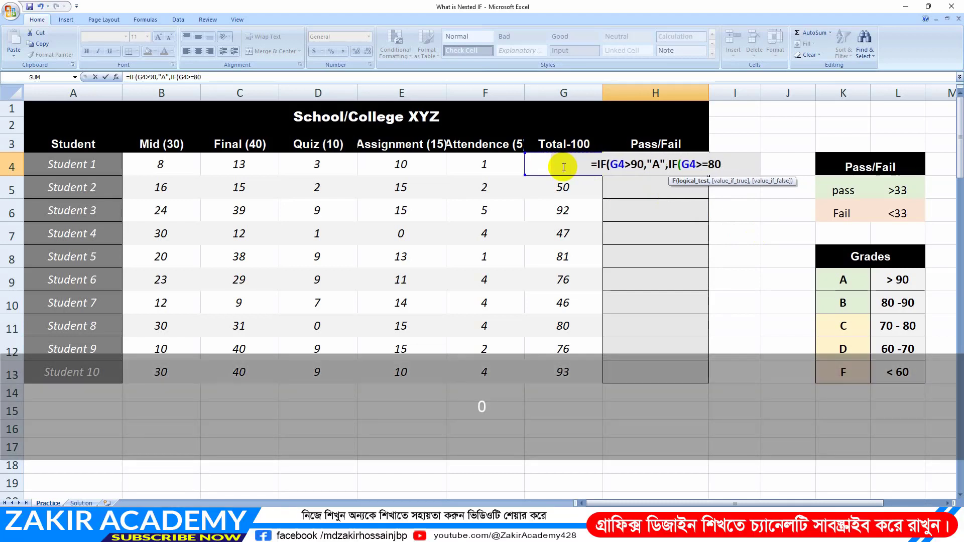
{"action": "type", "text": ","}
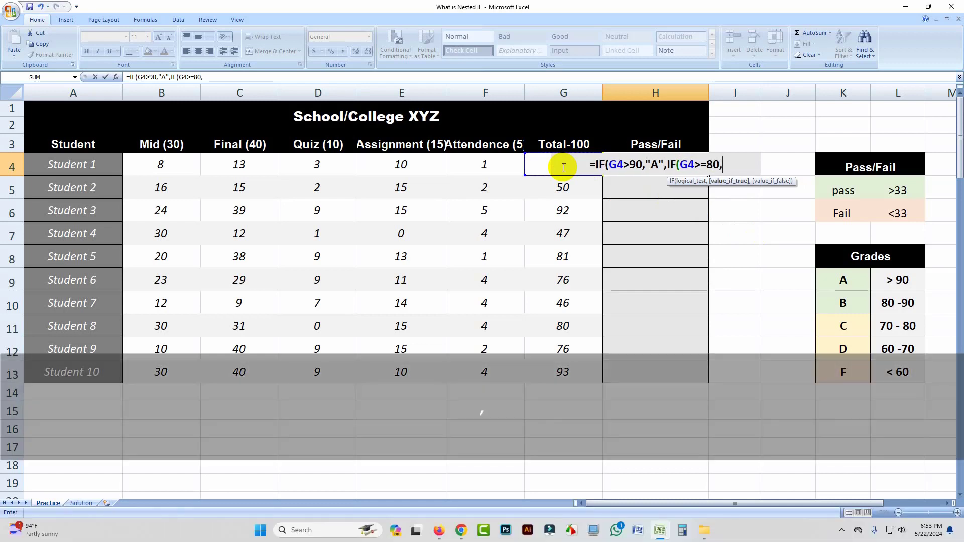
{"action": "type", "text": "\"B"}
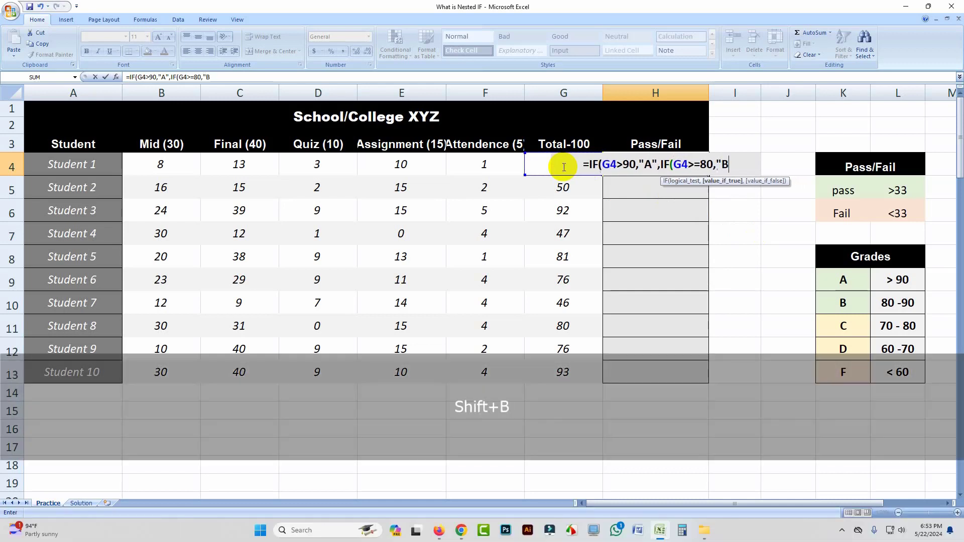
{"action": "type", "text": "\""}
{"action": "type", "text": ","}
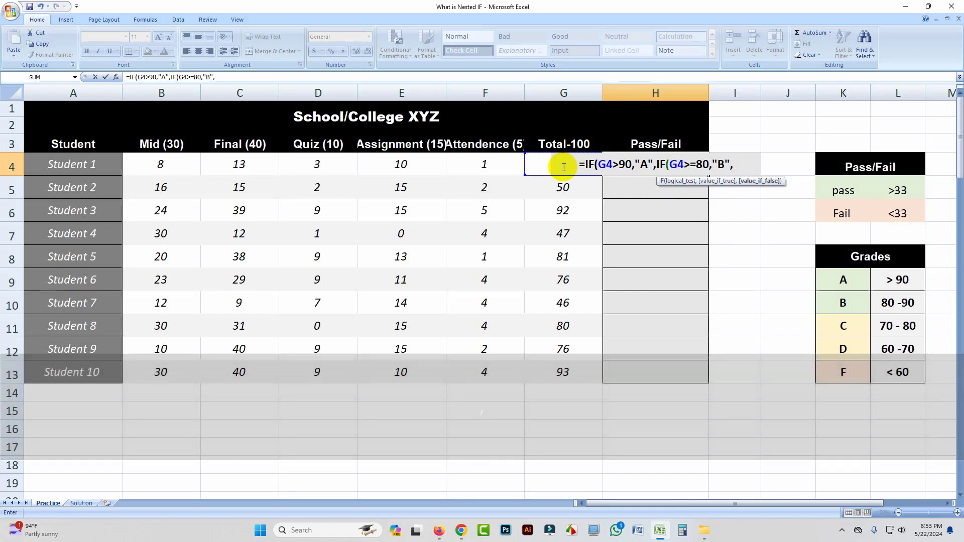
- Extend the H4 formula with a third nested condition, IF(G4>=70,"C", for grade C
{"action": "type", "text": "if("}
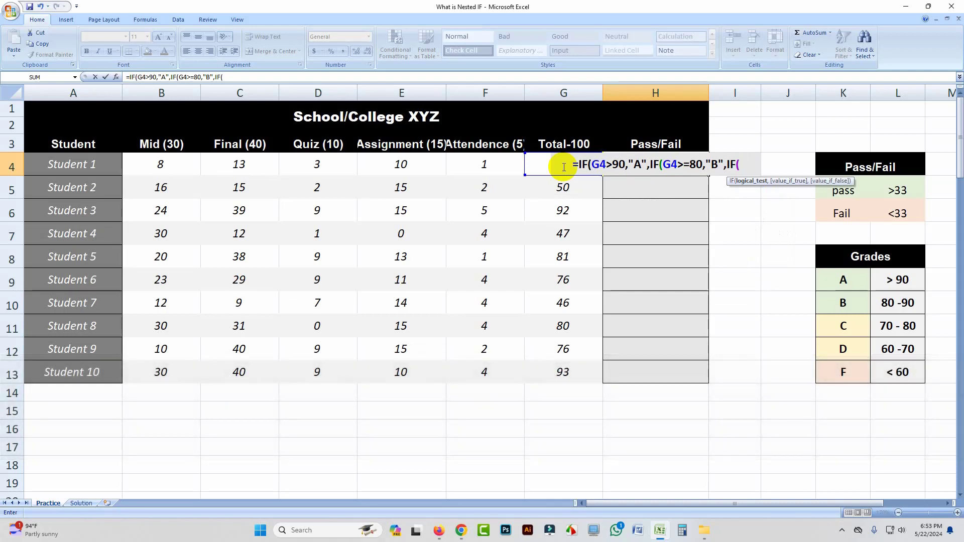
{"action": "left_click", "coordinate": [539, 166]}
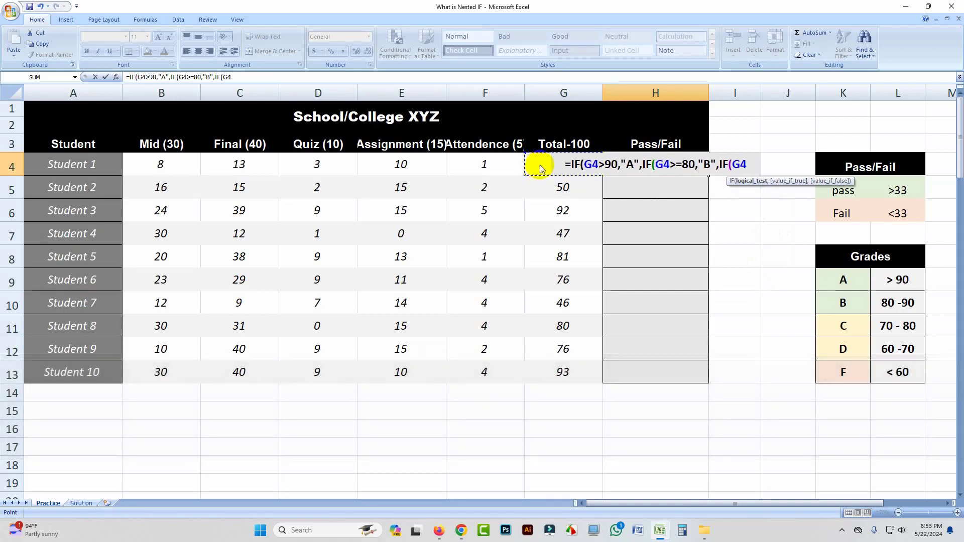
{"action": "type", "text": ">="}
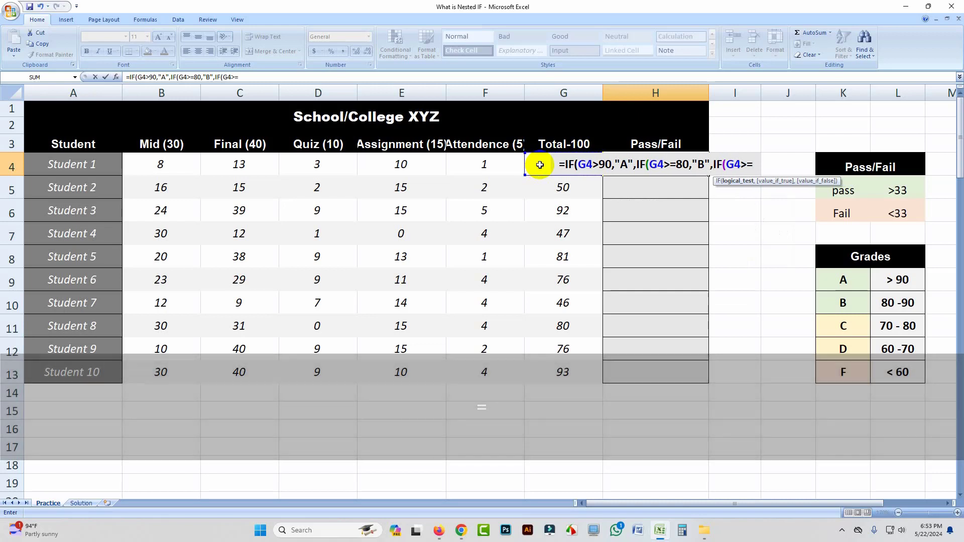
{"action": "type", "text": "70"}
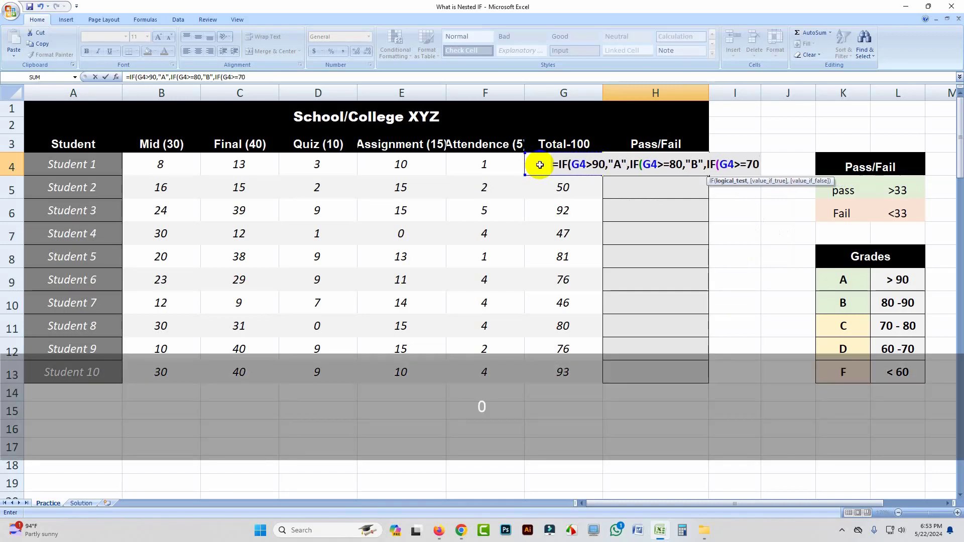
{"action": "type", "text": ","}
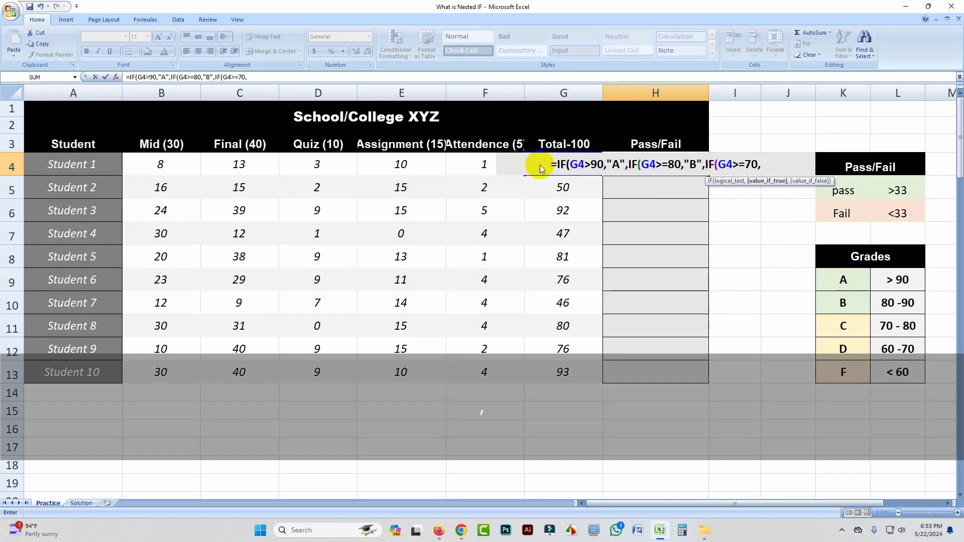
{"action": "type", "text": "\""}
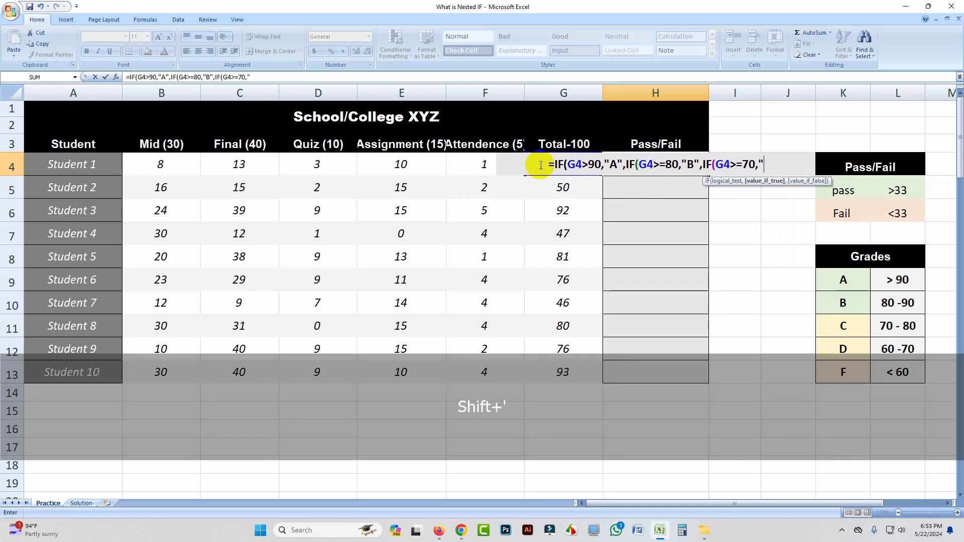
{"action": "type", "text": "C\""}
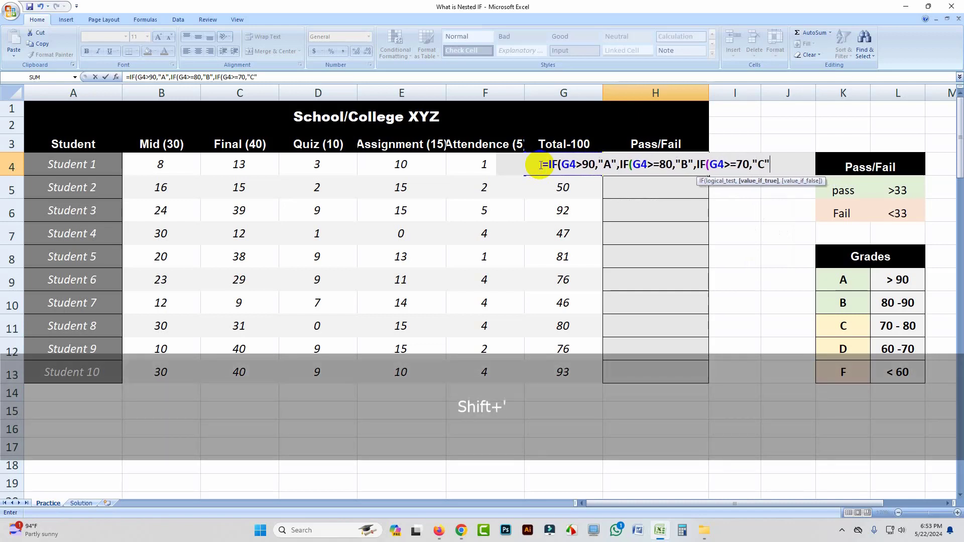
{"action": "type", "text": ","}
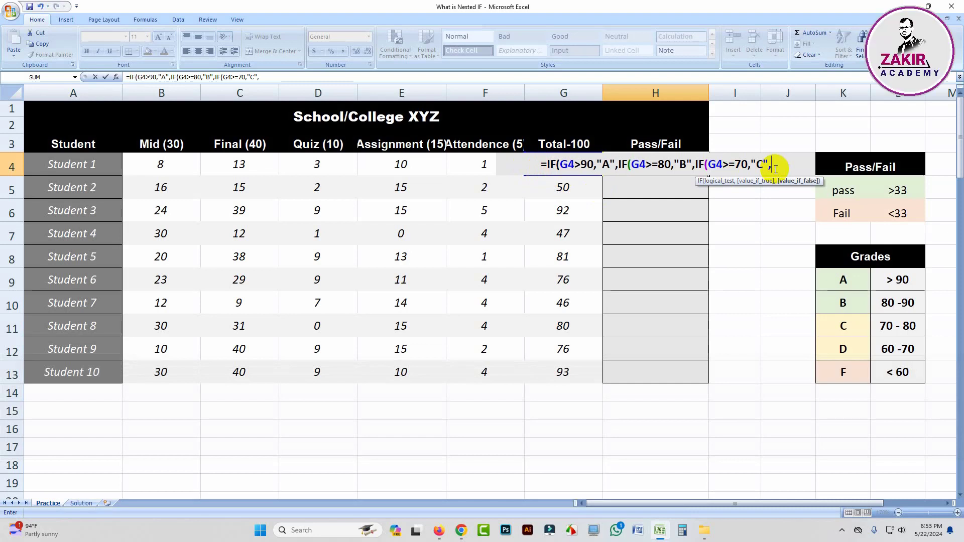
- Add a fourth nested condition, IF(G4>=60,"D", to the H4 formula for grade D
{"action": "type", "text": "if"}
{"action": "key", "text": "Tab"}
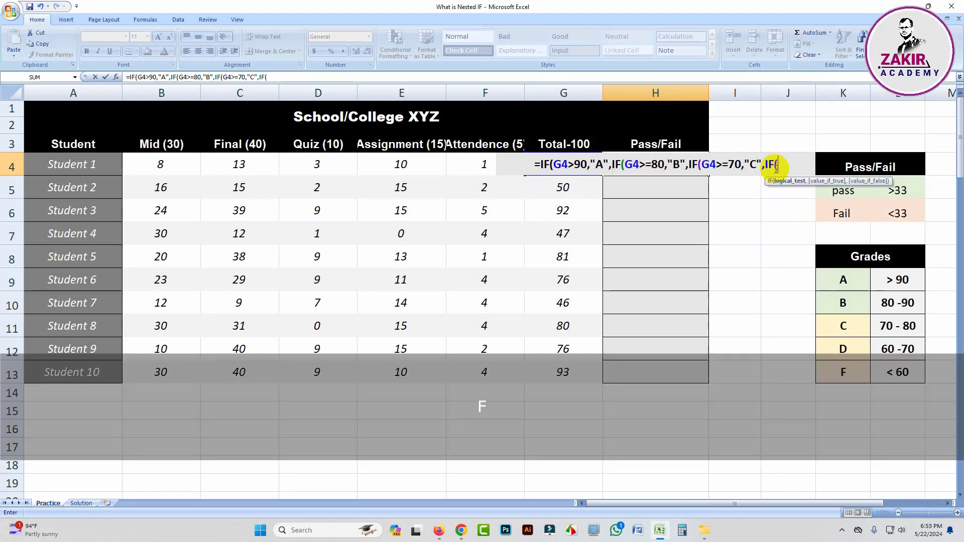
{"action": "type", "text": "G"}
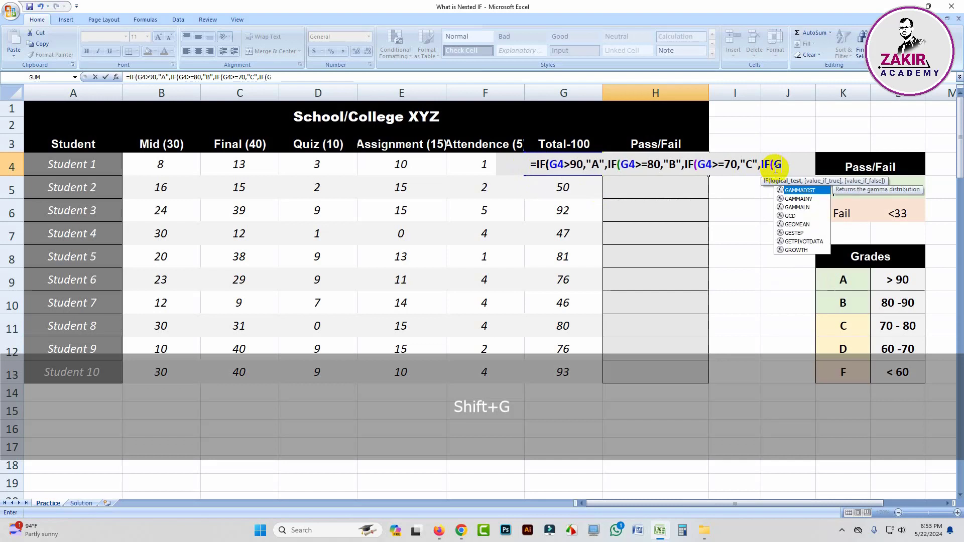
{"action": "type", "text": "4"}
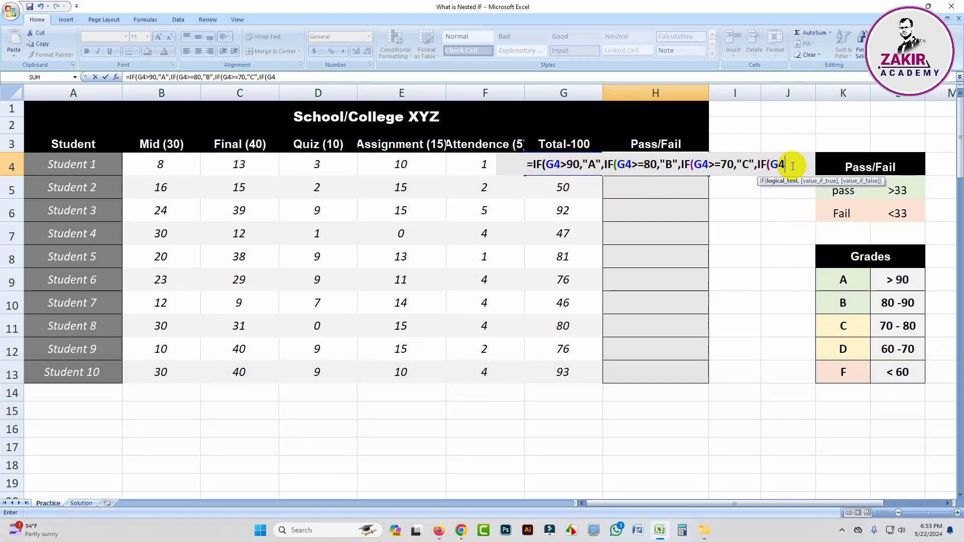
{"action": "type", "text": ">="}
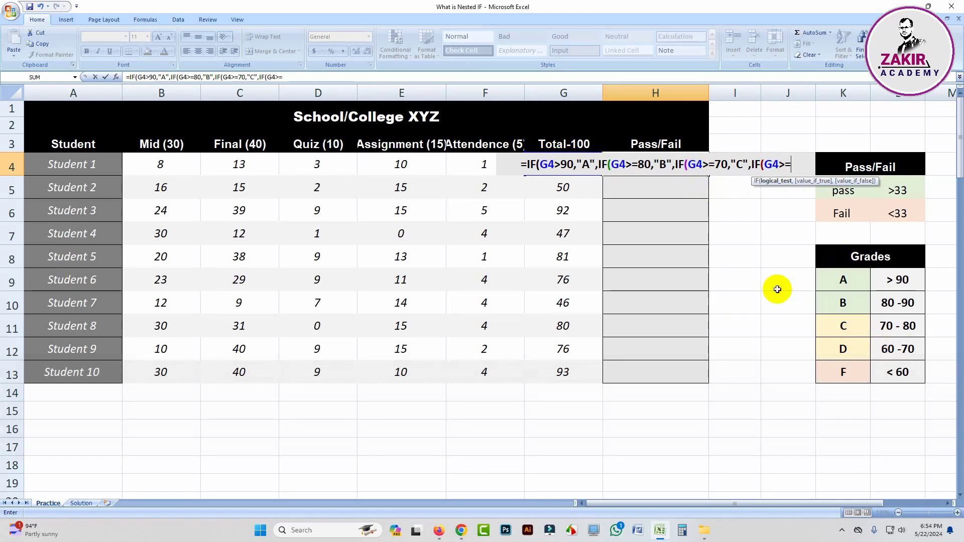
{"action": "type", "text": "60"}
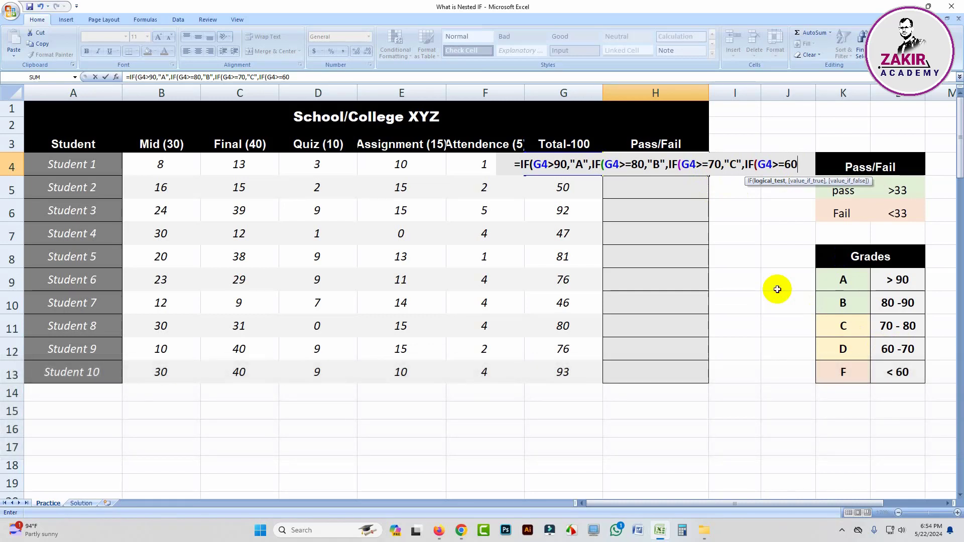
{"action": "type", "text": ","}
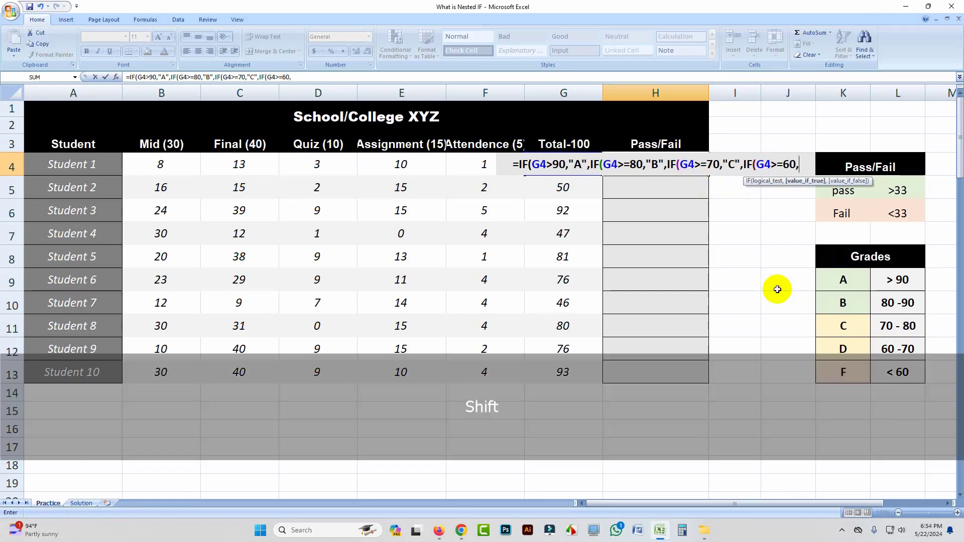
{"action": "type", "text": "\"D\""}
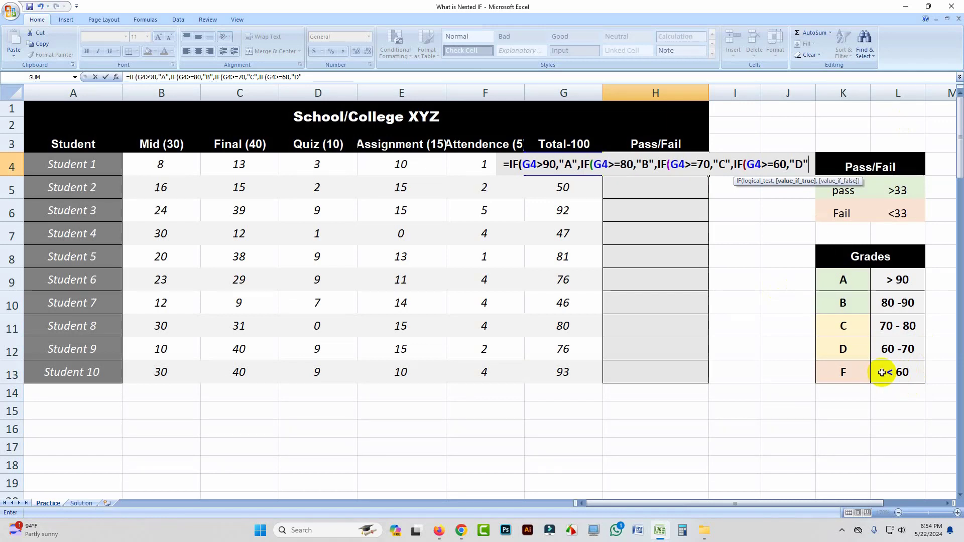
- Finish the H4 formula with "F" as the final value if false, close all four IF functions and enter it
{"action": "type", "text": ","}
{"action": "key", "text": "shift"}
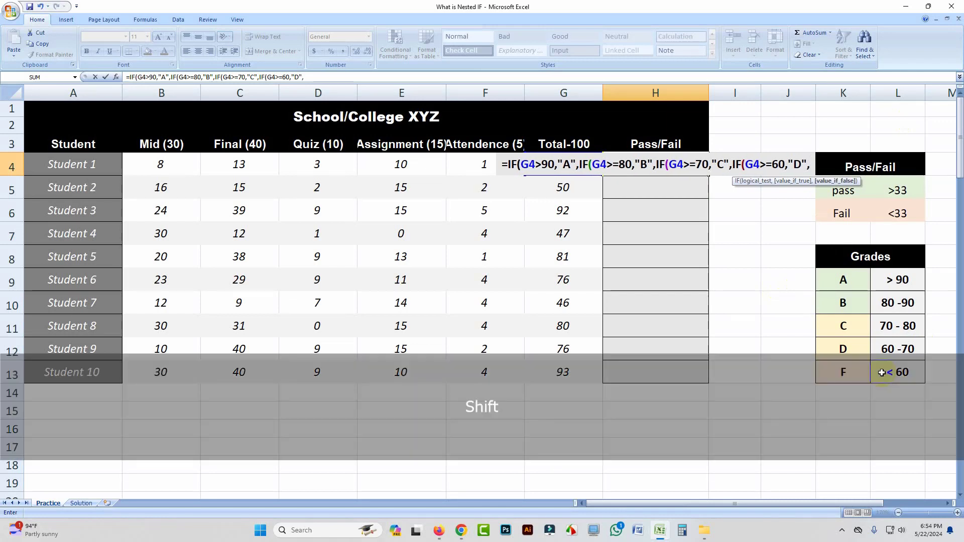
{"action": "type", "text": "\"F"}
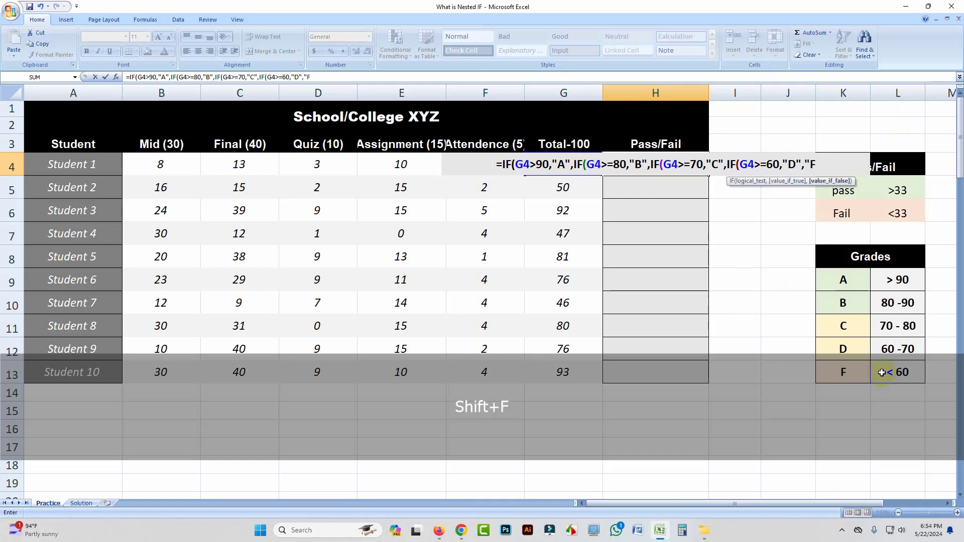
{"action": "type", "text": "\""}
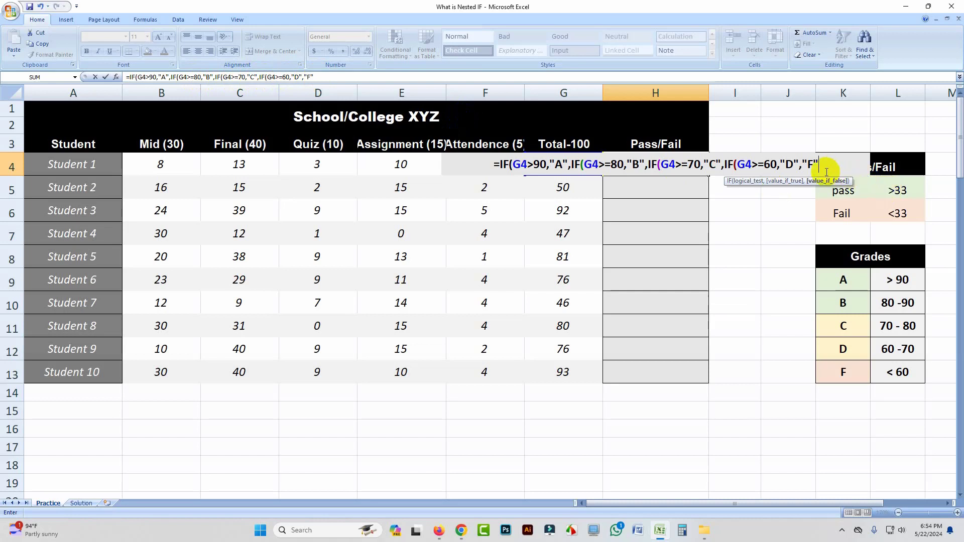
{"action": "type", "text": ")"}
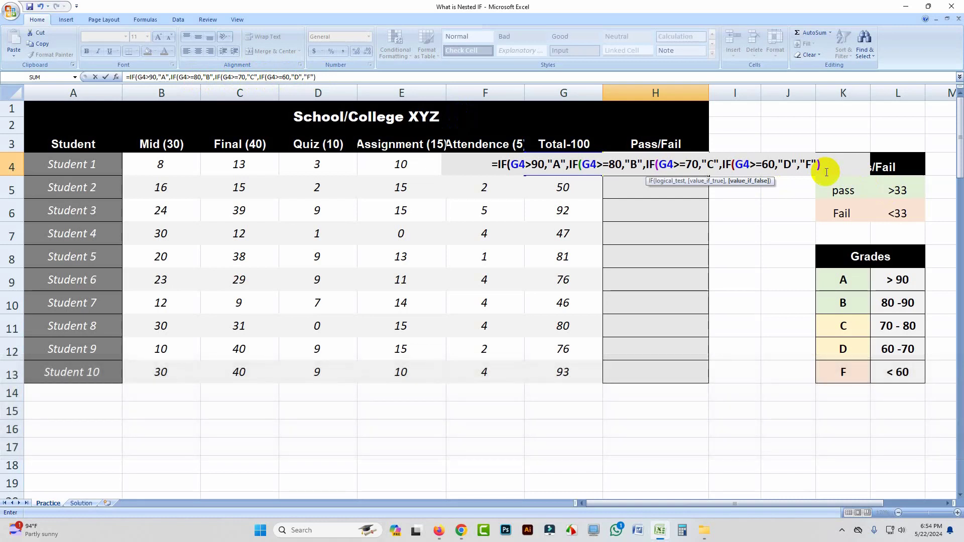
{"action": "type", "text": ")"}
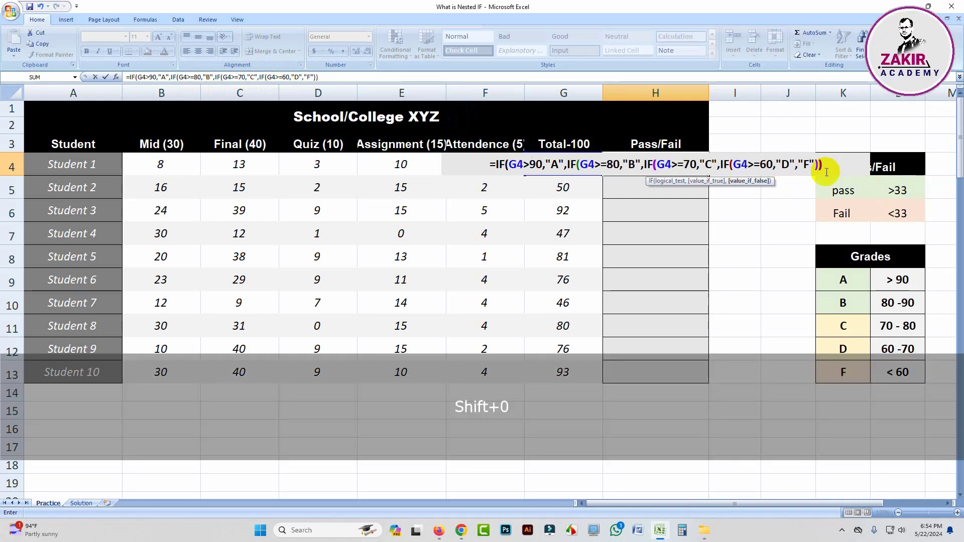
{"action": "type", "text": ")"}
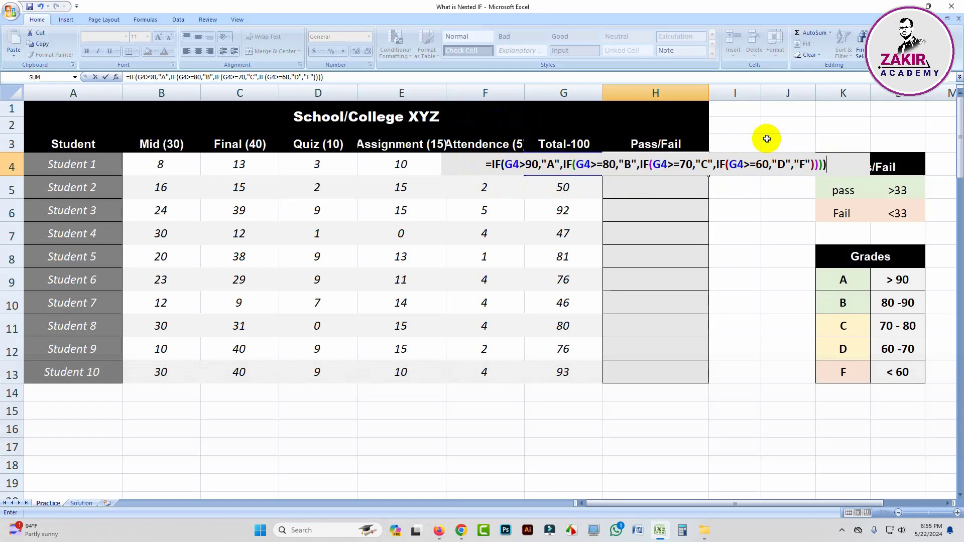
{"action": "key", "text": "Return"}
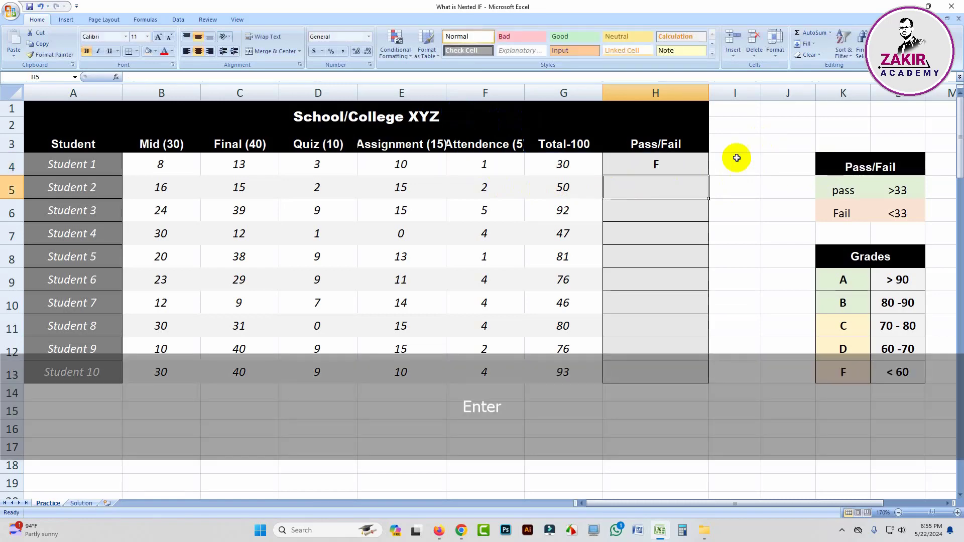
- Copy the nested IF formula from H4 down through H13 to grade all ten students
{"action": "left_click", "coordinate": [653, 163]}
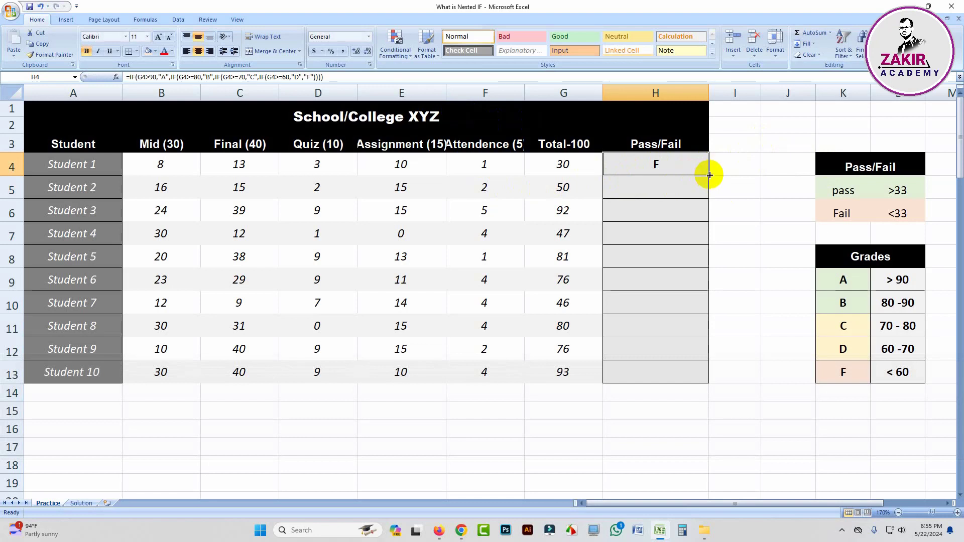
{"action": "left_click_drag", "start_coordinate": [710, 175], "coordinate": [714, 383]}
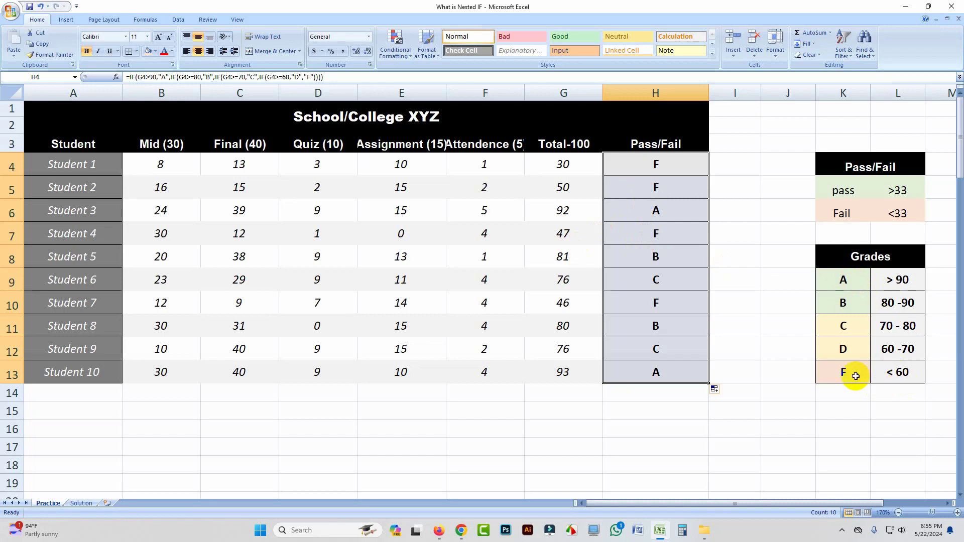
- Check the grades of Students 1, 4 and 7 against their totals and the Grades table
{"action": "left_click", "coordinate": [660, 301]}
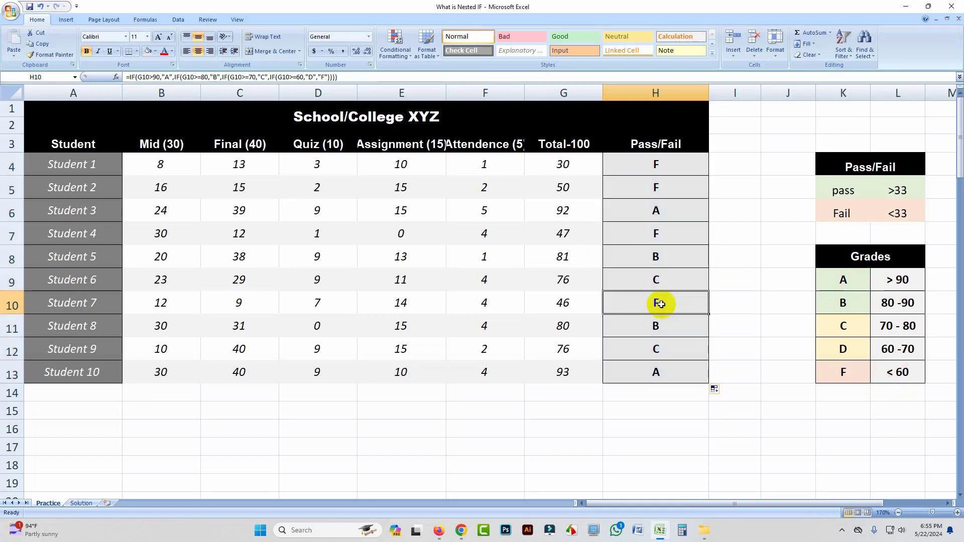
{"action": "left_click", "coordinate": [647, 230]}
{"action": "left_click", "coordinate": [567, 233]}
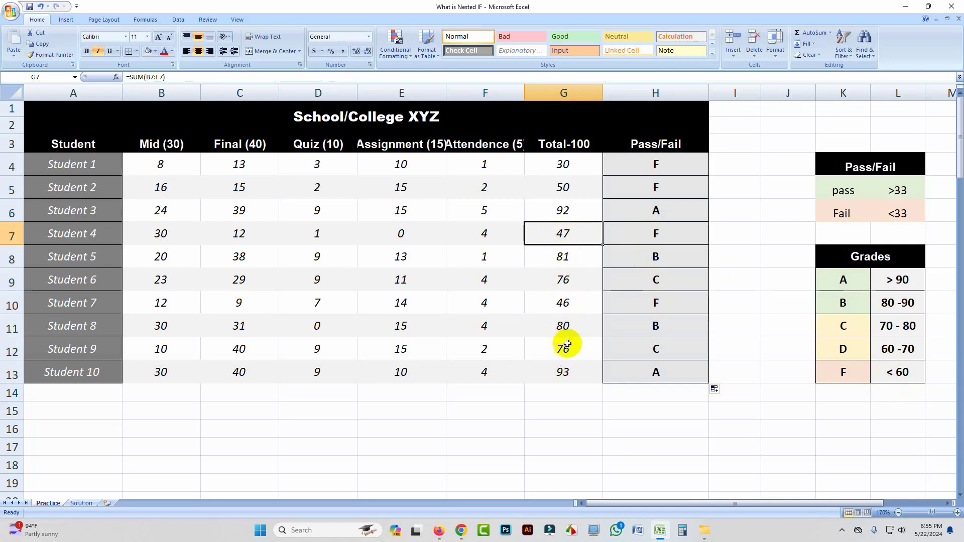
{"action": "left_click", "coordinate": [566, 304]}
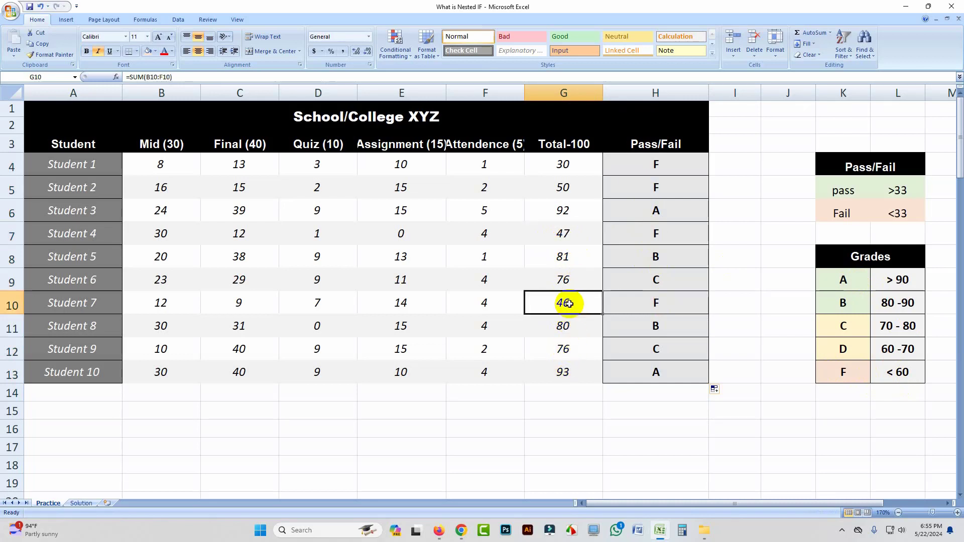
{"action": "left_click", "coordinate": [641, 304]}
{"action": "left_click", "coordinate": [578, 174]}
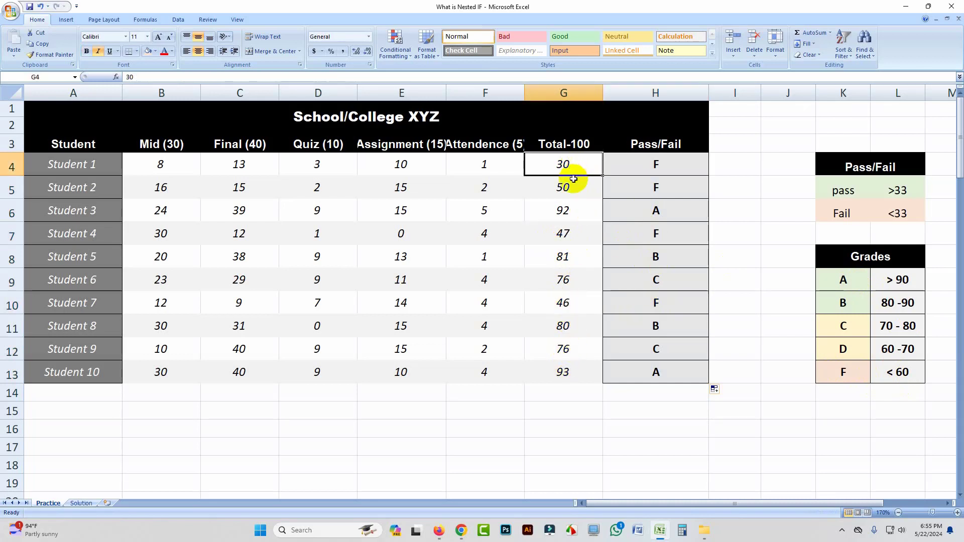
{"action": "left_click", "coordinate": [759, 346]}
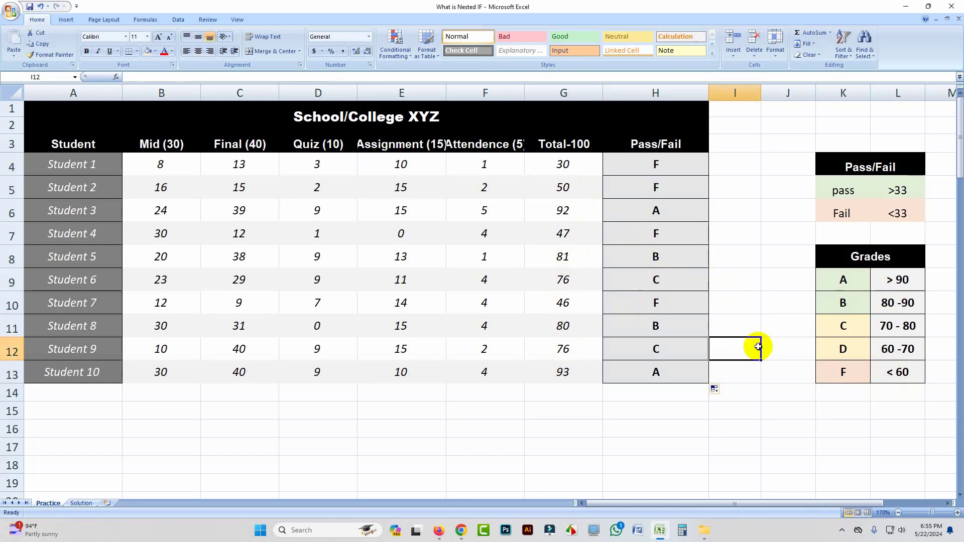